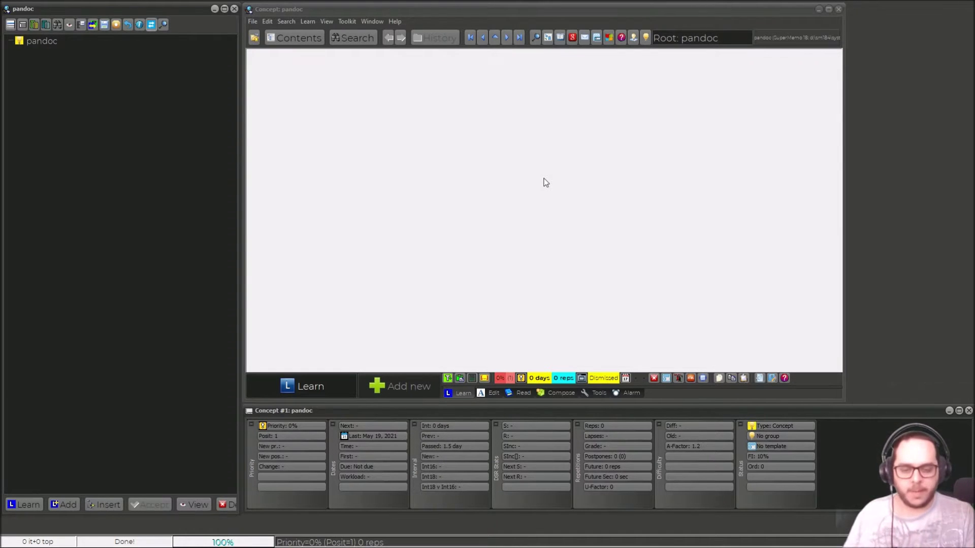
Step: Bring the Fluent Forever book in Kindle for PC to the front from the taskbar
{"action": "mouse_move", "coordinate": [548, 546]}
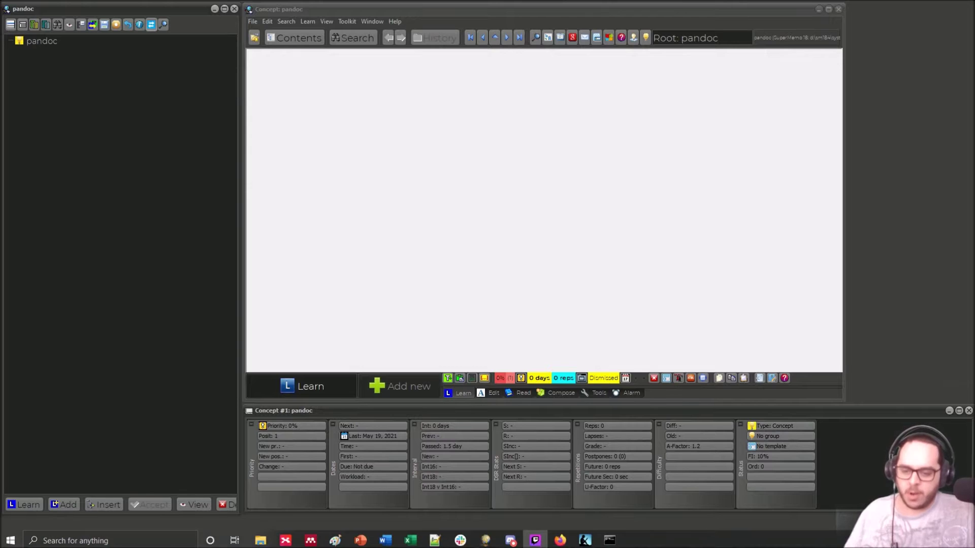
{"action": "left_click", "coordinate": [585, 538]}
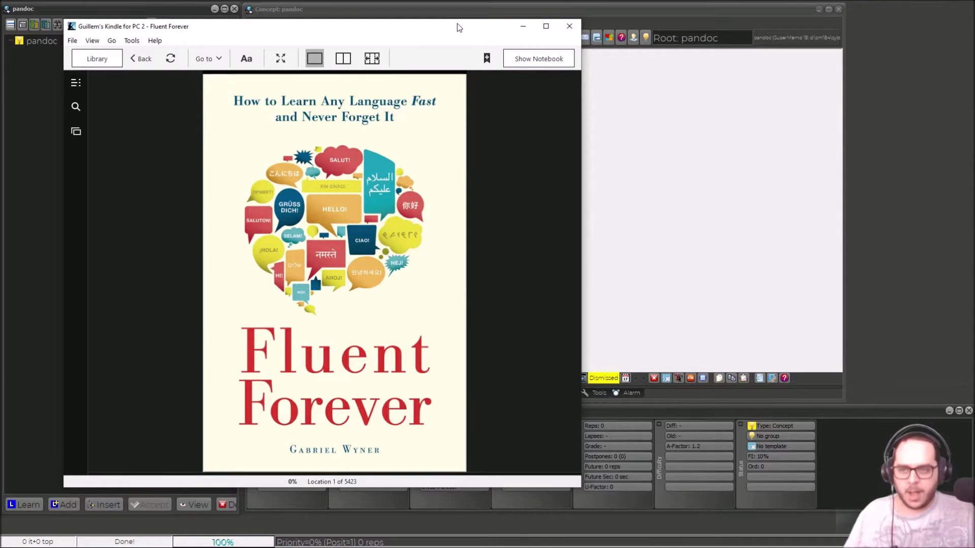
Step: Reposition the Kindle window, page through the praise pages back to the cover, then minimize it
{"action": "left_click_drag", "start_coordinate": [460, 30], "coordinate": [471, 131]}
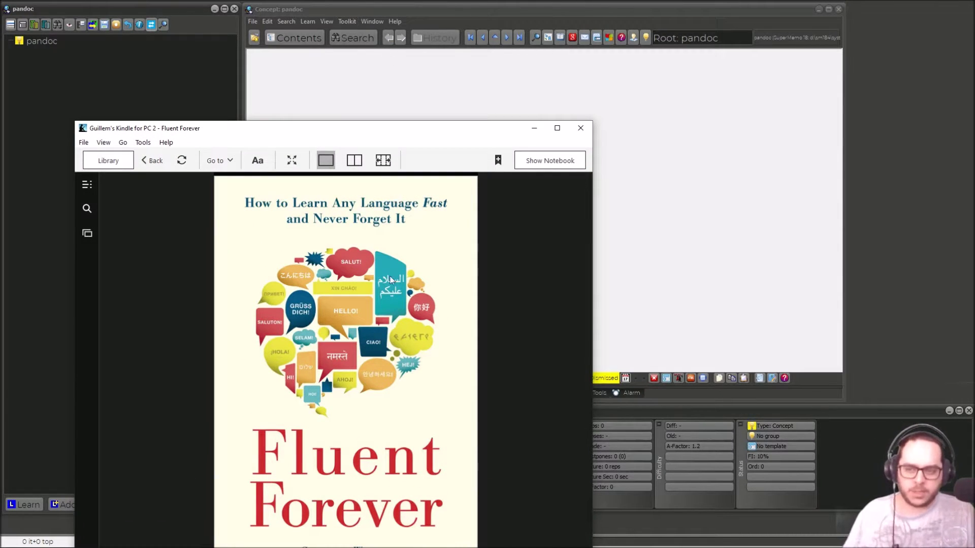
{"action": "left_click_drag", "start_coordinate": [488, 135], "coordinate": [472, 50]}
{"action": "scroll", "coordinate": [330, 219], "scroll_direction": "down", "scroll_amount": 1}
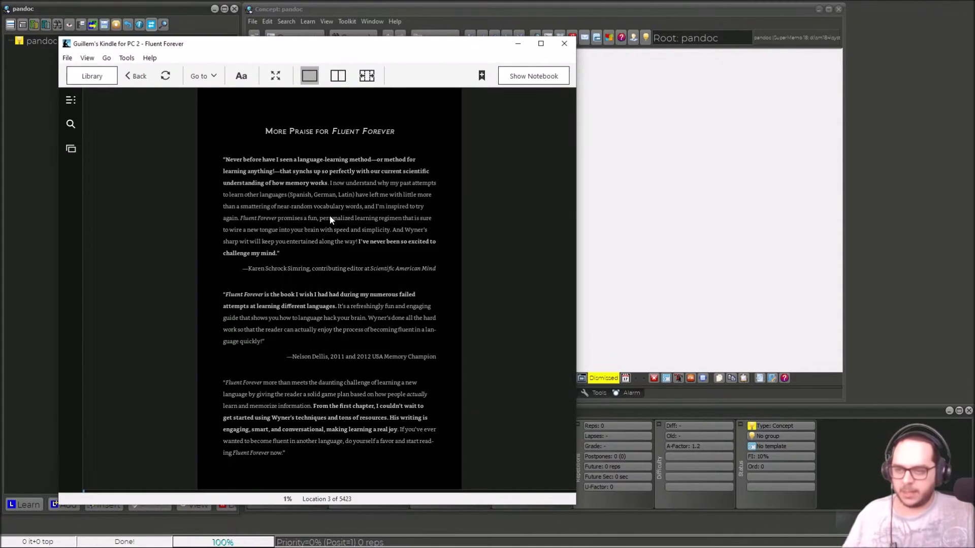
{"action": "scroll", "coordinate": [330, 219], "scroll_direction": "down", "scroll_amount": 1}
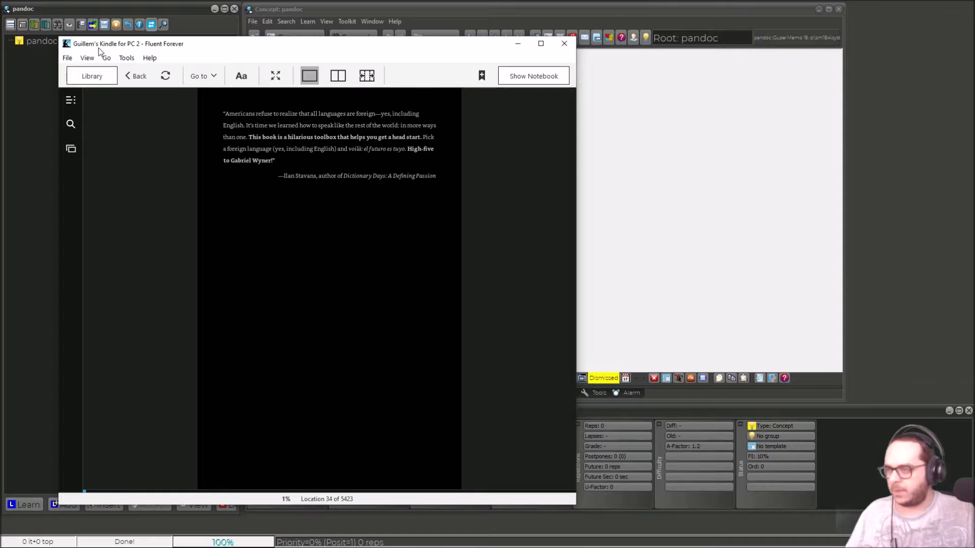
{"action": "scroll", "coordinate": [262, 191], "scroll_direction": "up", "scroll_amount": 1}
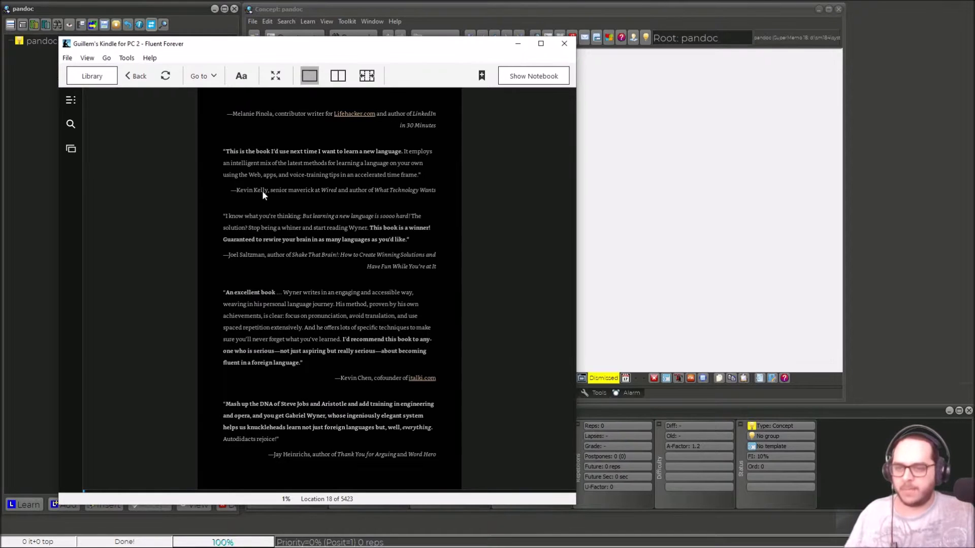
{"action": "scroll", "coordinate": [262, 191], "scroll_direction": "up", "scroll_amount": 1}
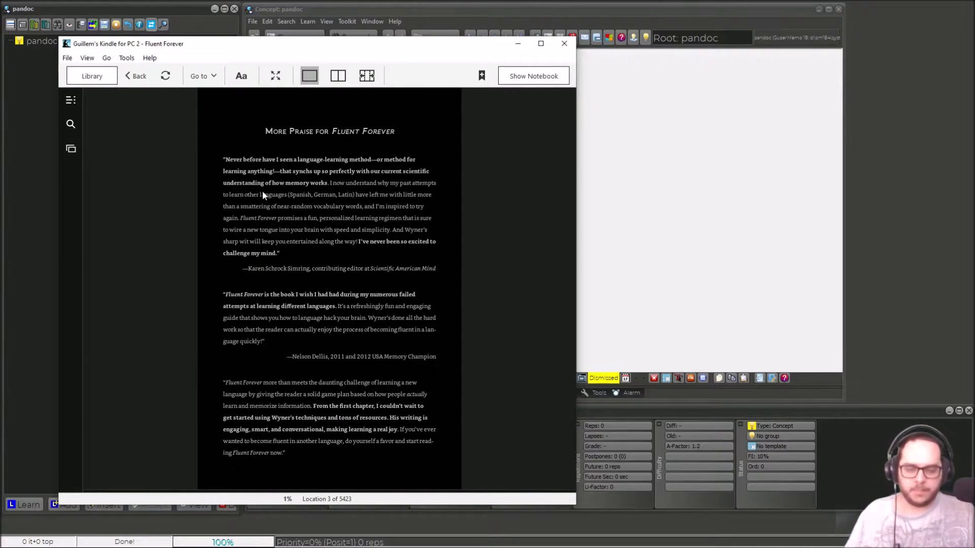
{"action": "scroll", "coordinate": [262, 192], "scroll_direction": "up", "scroll_amount": 1}
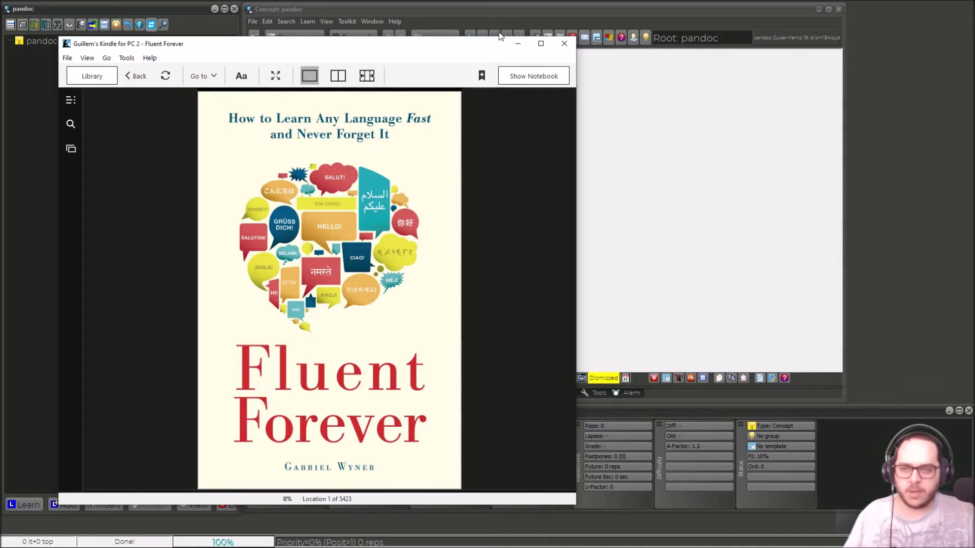
{"action": "left_click", "coordinate": [518, 43]}
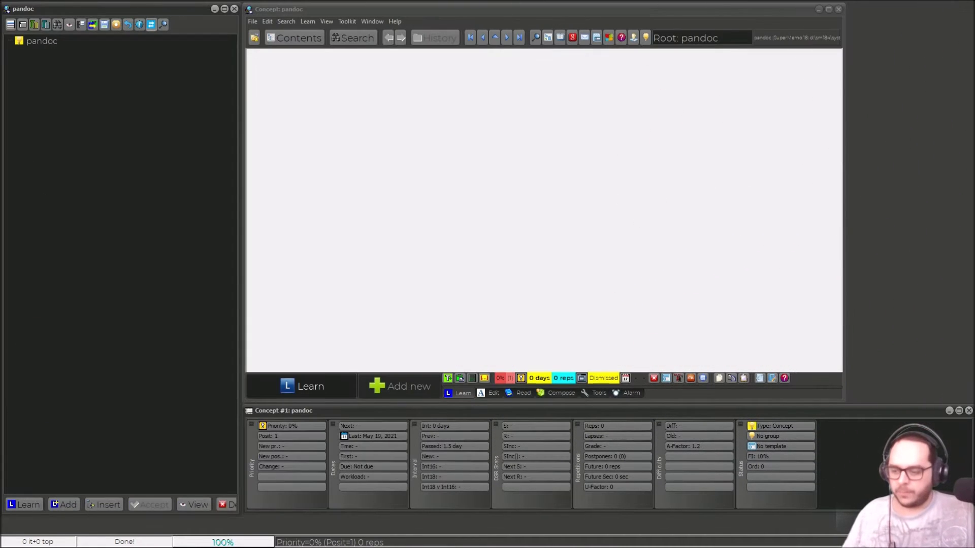
Step: Select Fluent Forever.epub in Downloads, then switch to Firefox's 'pandoc -M' search results
{"action": "left_click", "coordinate": [261, 539]}
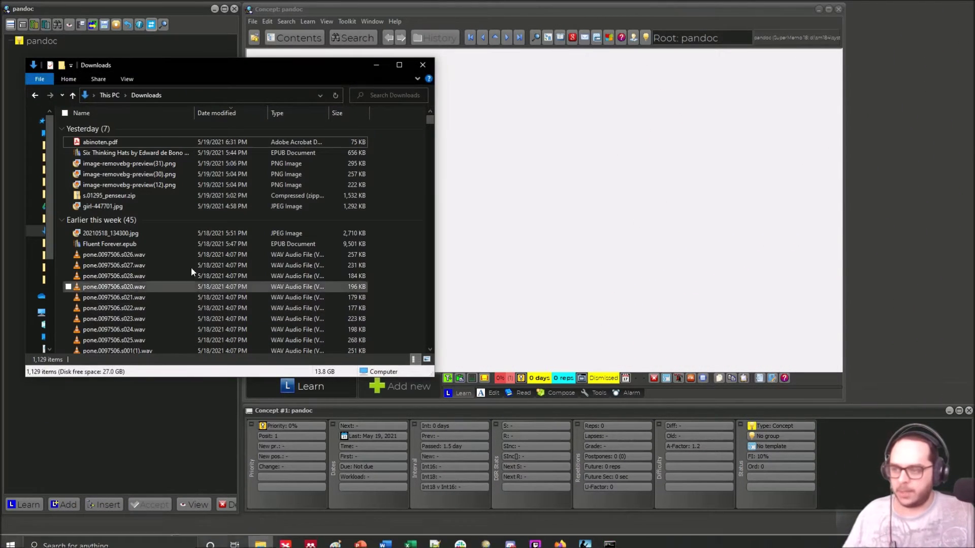
{"action": "left_click", "coordinate": [130, 245]}
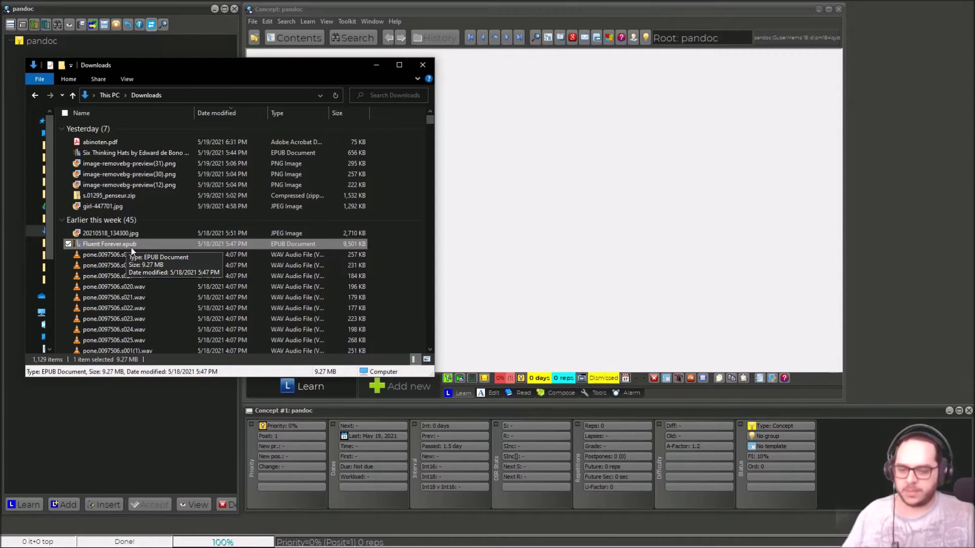
{"action": "key", "text": "alt+Tab"}
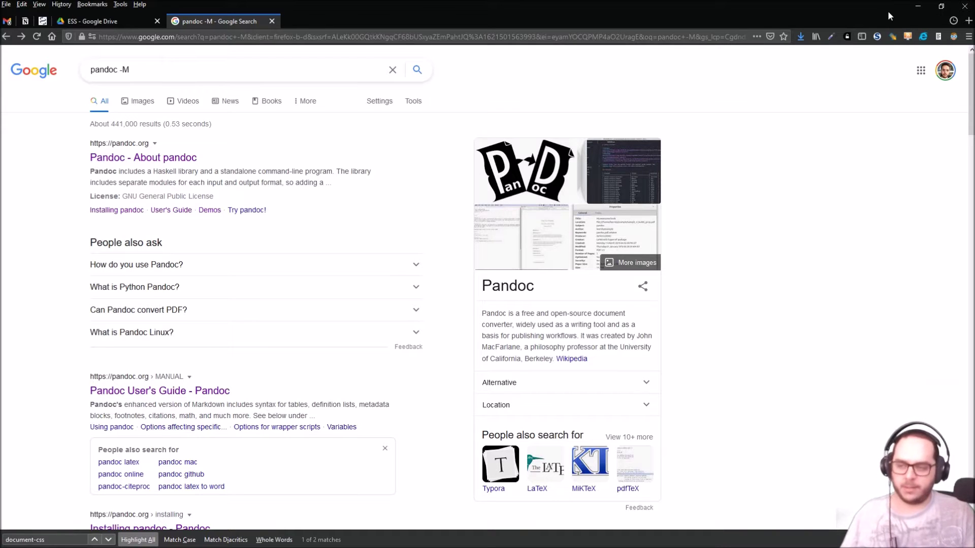
Step: Launch a Command Prompt in the Downloads folder by entering cmd in Explorer's address bar
{"action": "left_click", "coordinate": [918, 6]}
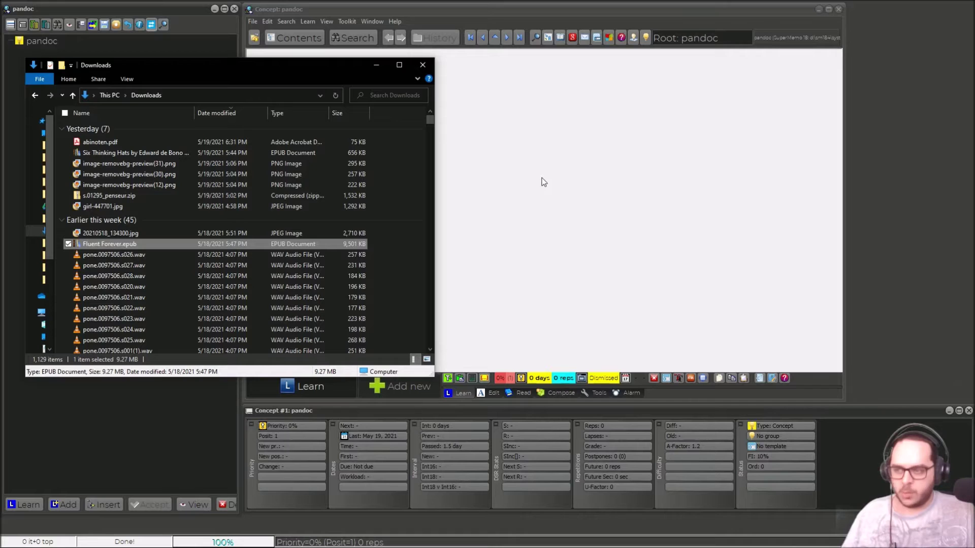
{"action": "left_click", "coordinate": [252, 95]}
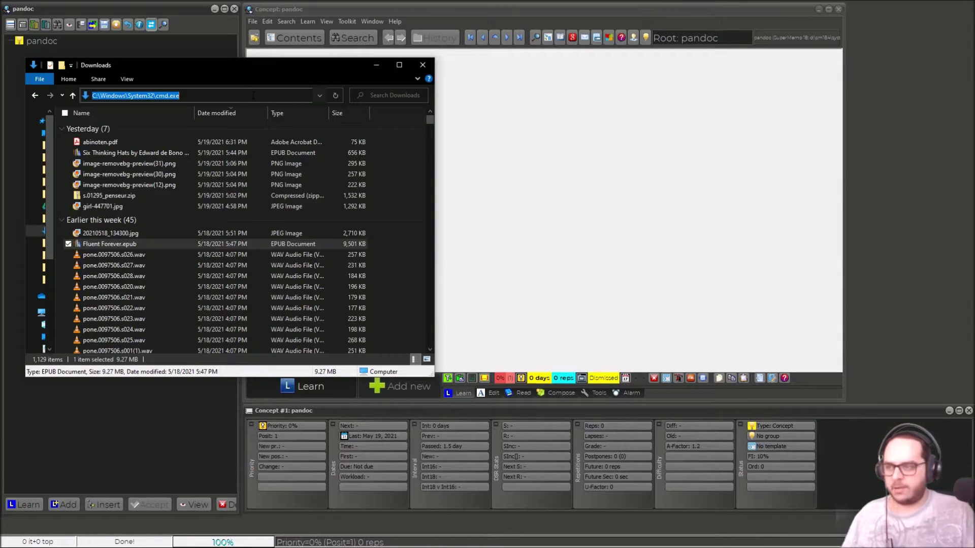
{"action": "type", "text": "cmd"}
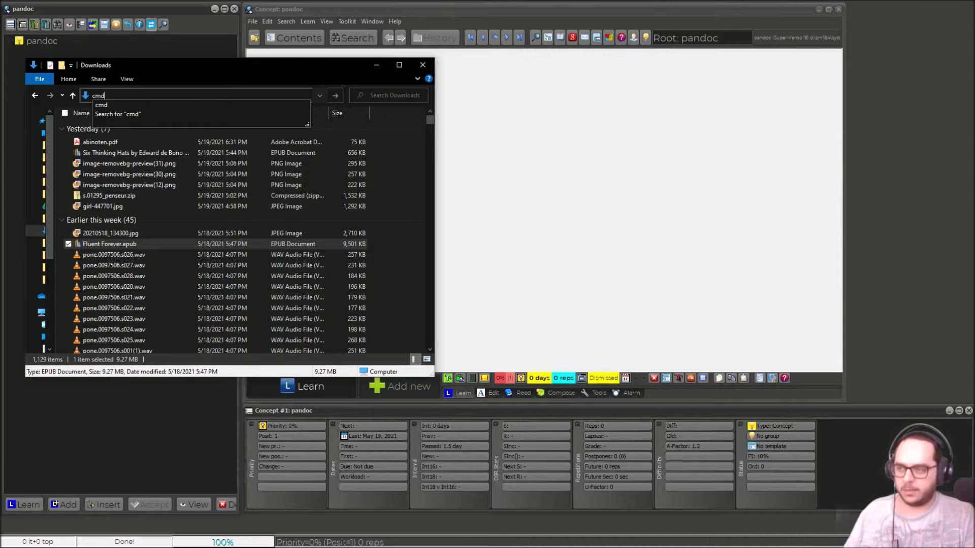
{"action": "key", "text": "Return"}
Step: Paste 'pandoc -M document-css=false -s --extract-media=book book.epub -o book.html' at the prompt
{"action": "left_click_drag", "start_coordinate": [226, 135], "coordinate": [407, 146]}
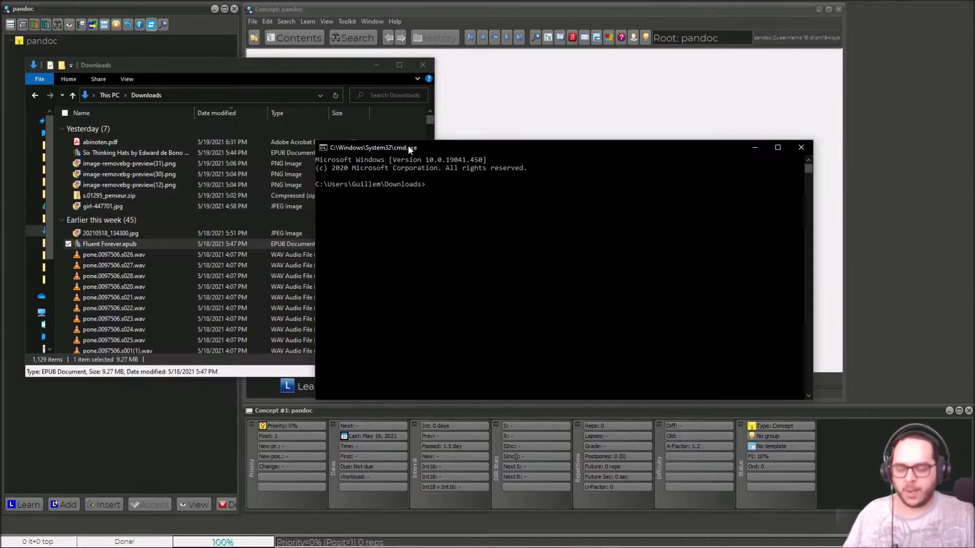
{"action": "left_click_drag", "start_coordinate": [427, 184], "coordinate": [316, 187]}
{"action": "right_click", "coordinate": [451, 184]}
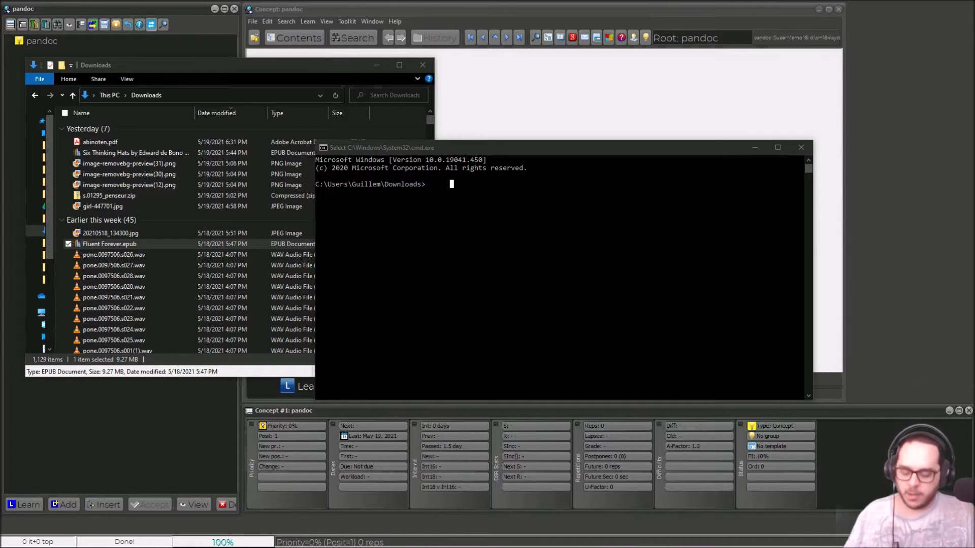
{"action": "left_click", "coordinate": [433, 185]}
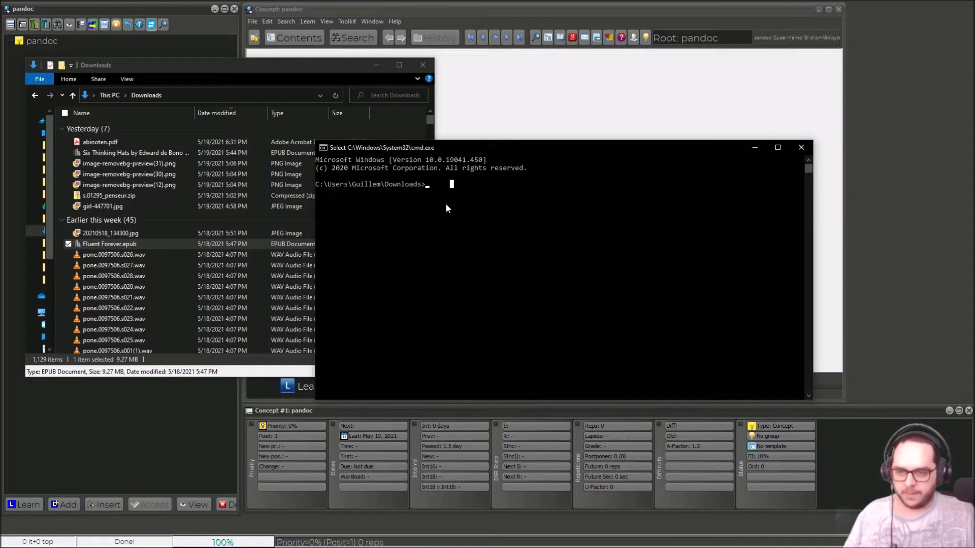
{"action": "key", "text": "ctrl+v"}
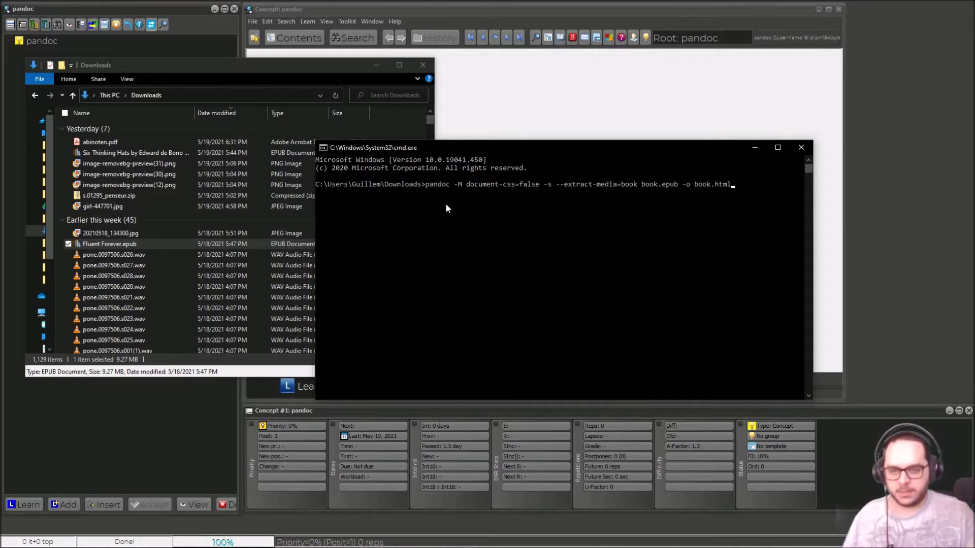
{"action": "left_click", "coordinate": [452, 185]}
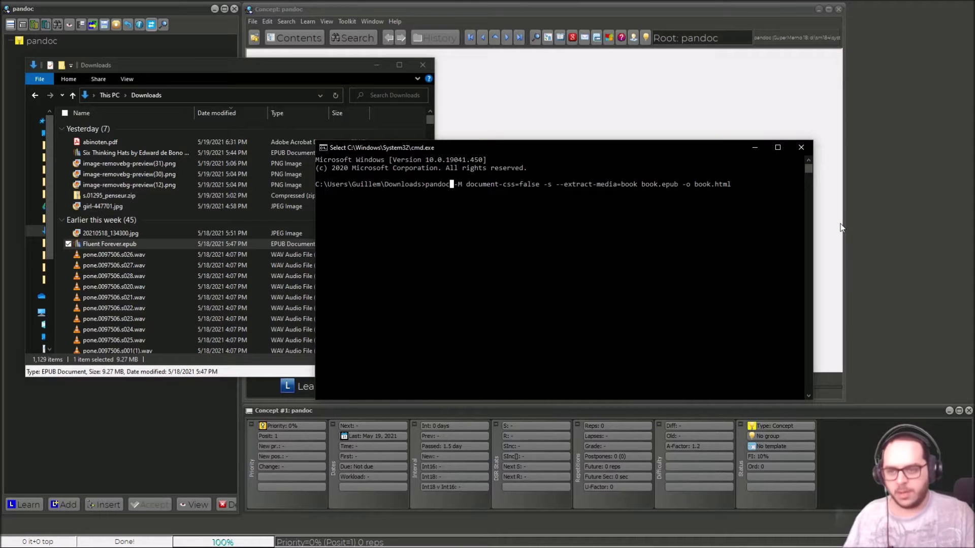
{"action": "key", "text": "Escape"}
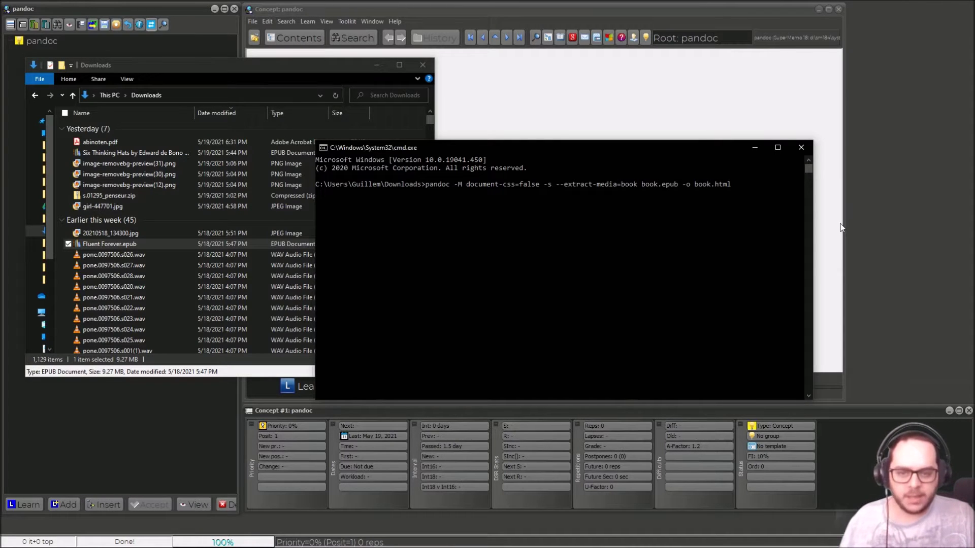
{"action": "key", "text": "Right"}
{"action": "key", "text": "Right"}
{"action": "key", "text": "Right"}
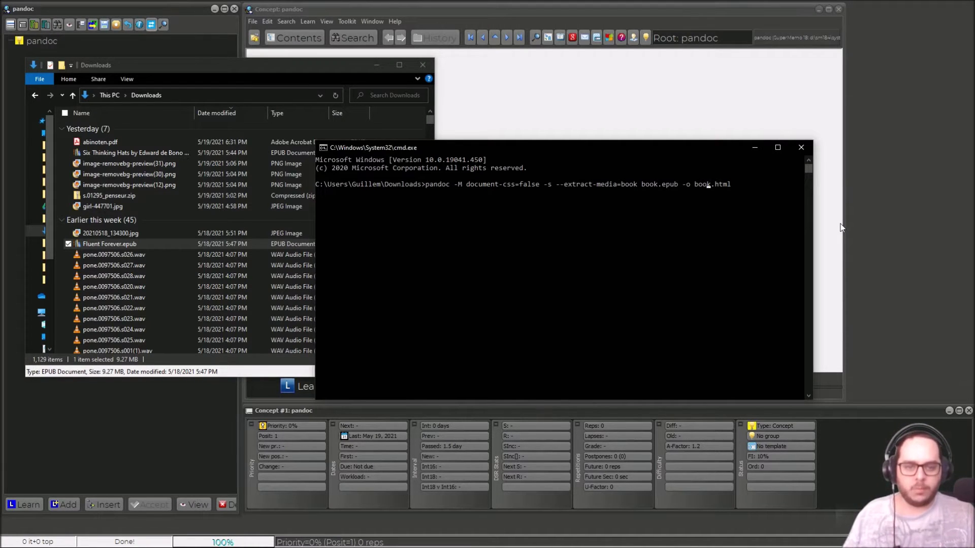
{"action": "key", "text": "Right"}
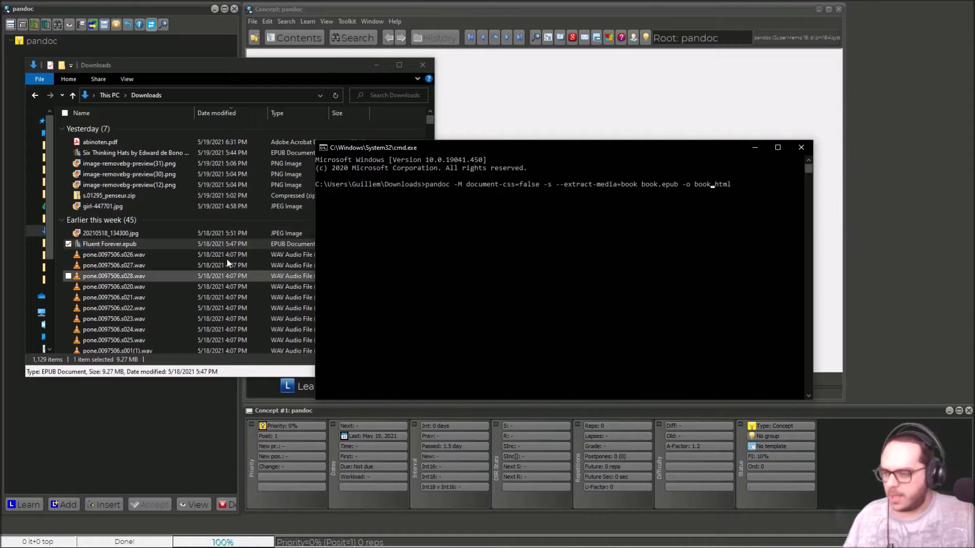
Step: Rename Fluent Forever.epub to FluentForever.epub by deleting the space
{"action": "left_click", "coordinate": [116, 246]}
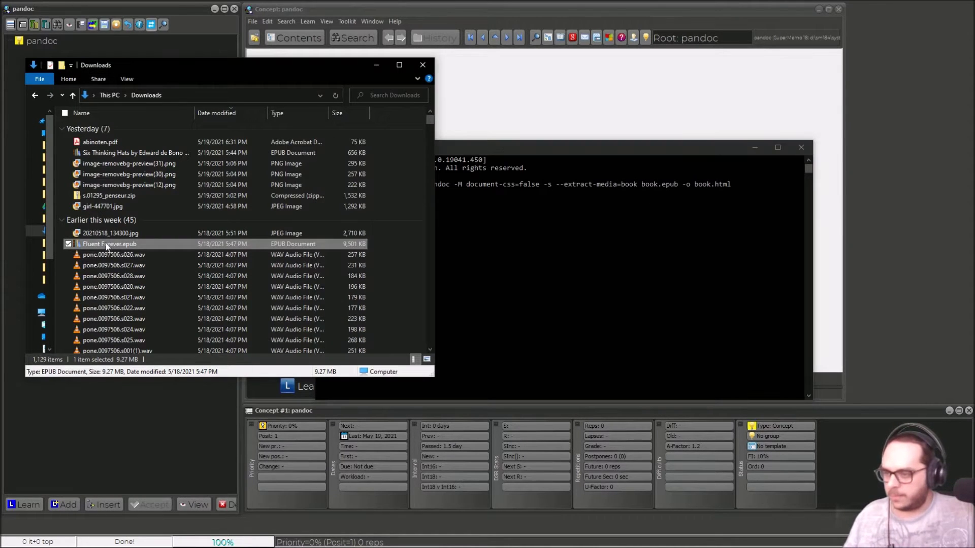
{"action": "left_click", "coordinate": [106, 245]}
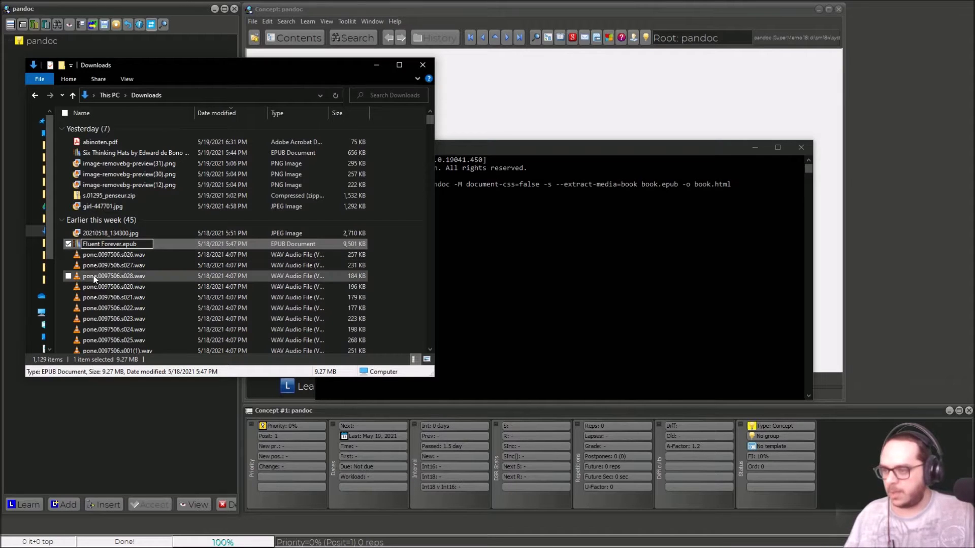
{"action": "key", "text": "BackSpace"}
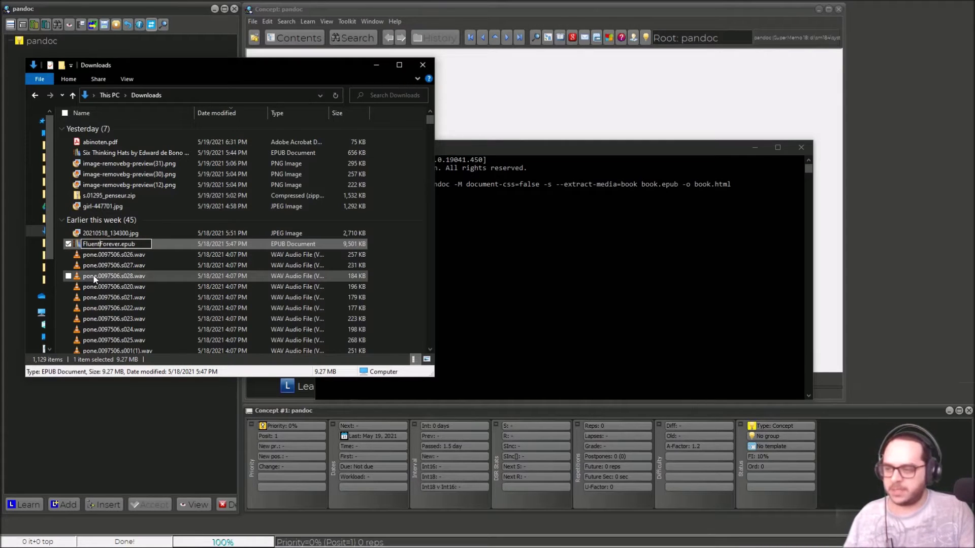
{"action": "key", "text": "Return"}
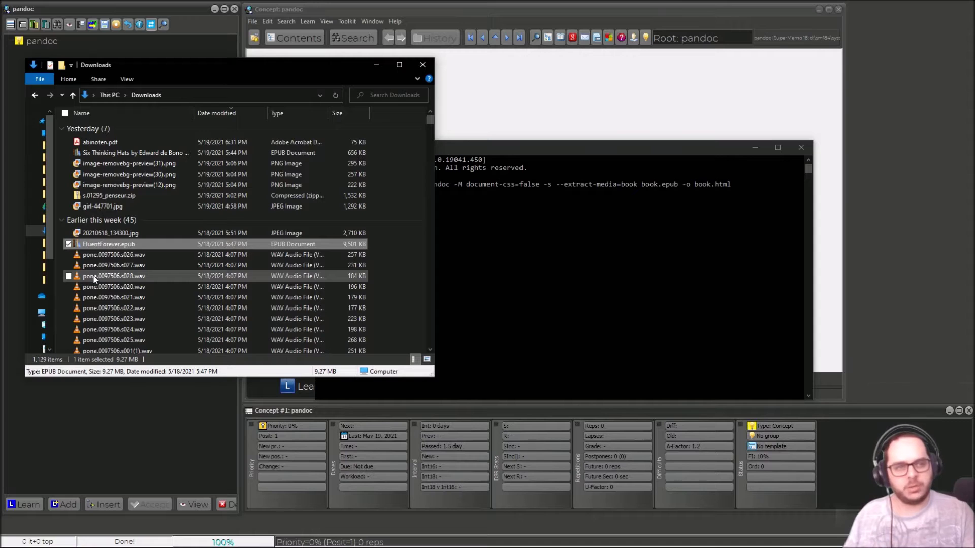
{"action": "left_click", "coordinate": [104, 244]}
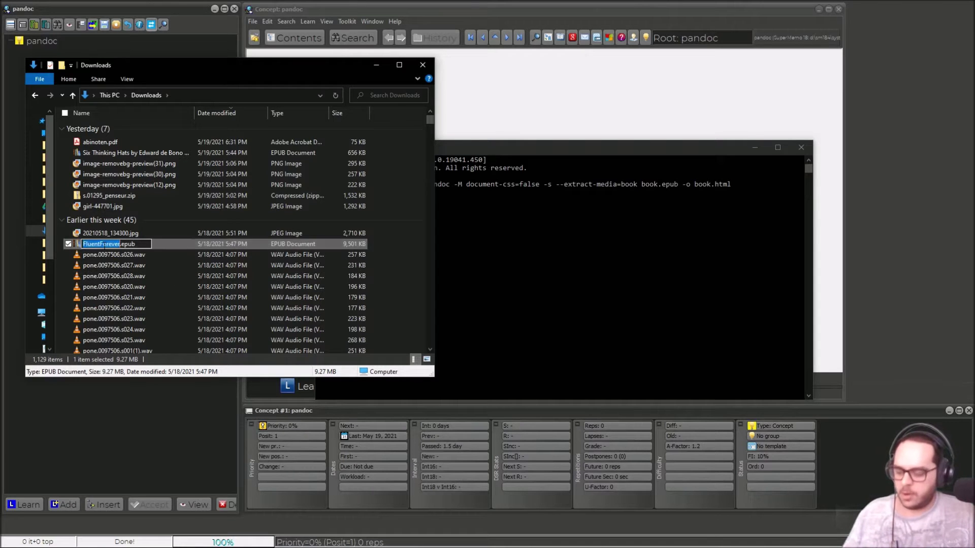
{"action": "left_click", "coordinate": [499, 233]}
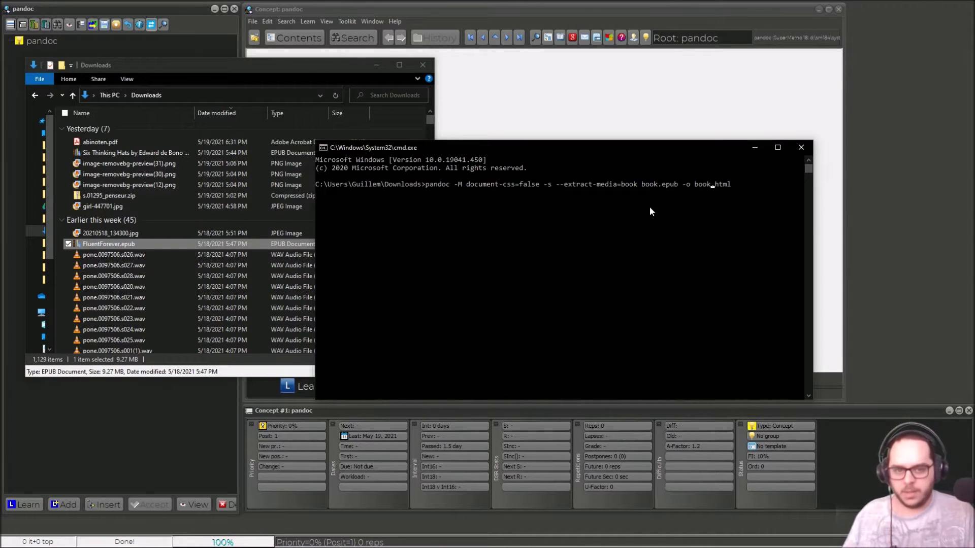
Step: Edit the pandoc command to FluentForever.epub, FluentForever.html and media folder FluentForever, then run it
{"action": "key", "text": "Left"}
{"action": "key", "text": "Left"}
{"action": "key", "text": "Left"}
{"action": "key", "text": "Left"}
{"action": "key", "text": "Left"}
{"action": "key", "text": "BackSpace"}
{"action": "key", "text": "BackSpace"}
{"action": "key", "text": "BackSpace"}
{"action": "key", "text": "BackSpace"}
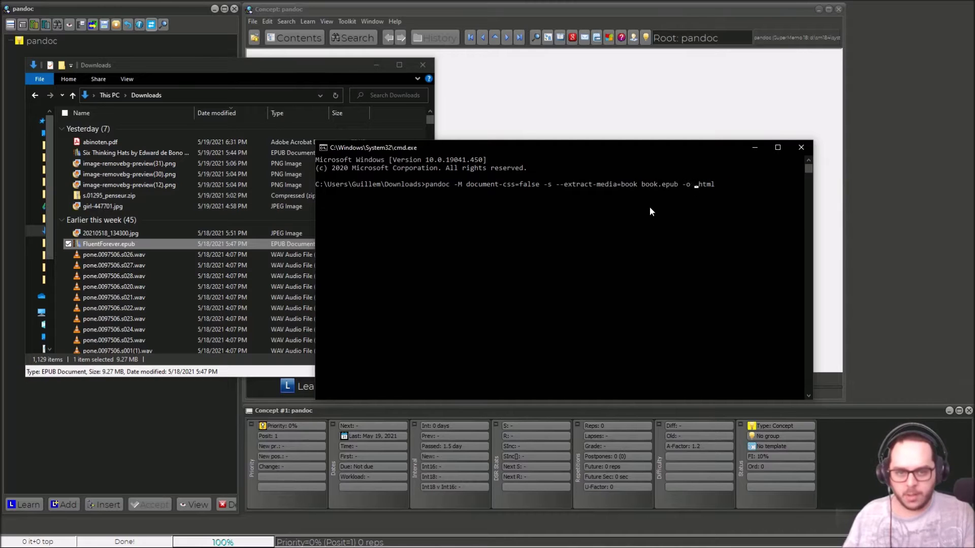
{"action": "key", "text": "ctrl+v"}
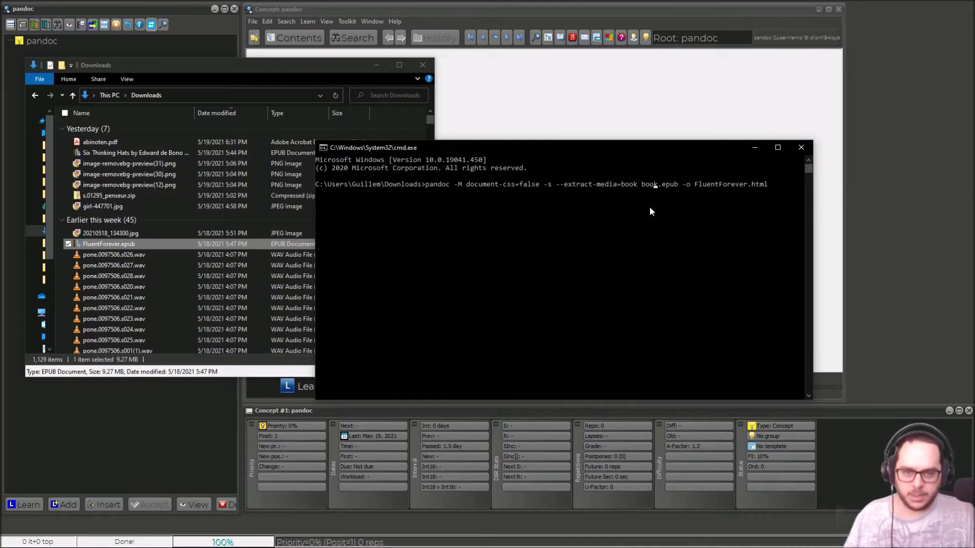
{"action": "key", "text": "BackSpace"}
{"action": "key", "text": "BackSpace"}
{"action": "key", "text": "BackSpace"}
{"action": "key", "text": "BackSpace"}
{"action": "key", "text": "ctrl+v"}
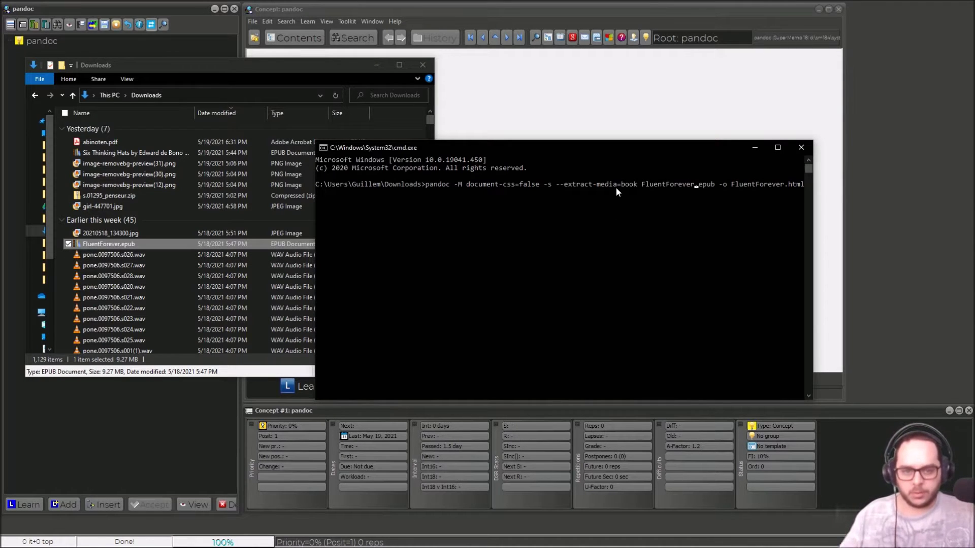
{"action": "key", "text": "Left"}
{"action": "key", "text": "Left"}
{"action": "key", "text": "Left"}
{"action": "key", "text": "Left"}
{"action": "key", "text": "Left"}
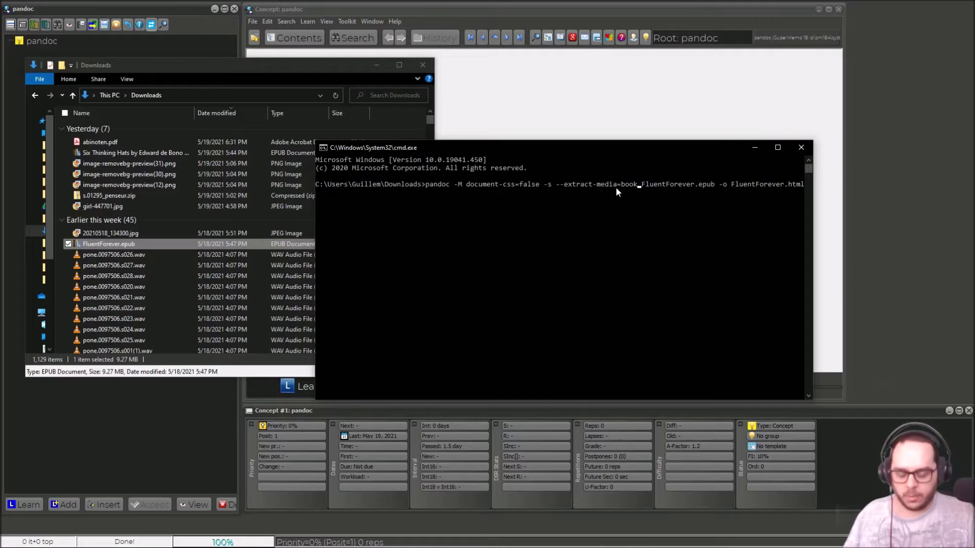
{"action": "key", "text": "BackSpace"}
{"action": "key", "text": "BackSpace"}
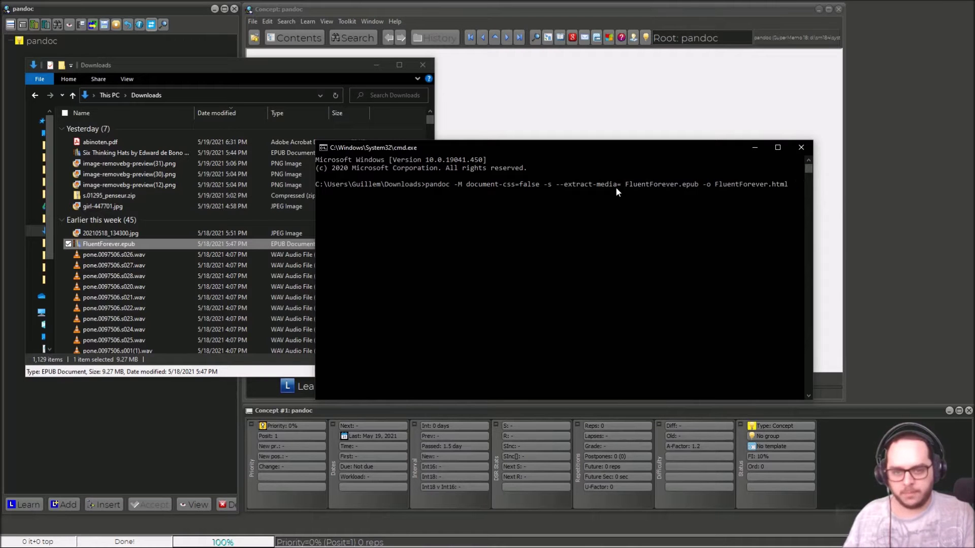
{"action": "key", "text": "ctrl+v"}
{"action": "key", "text": "Return"}
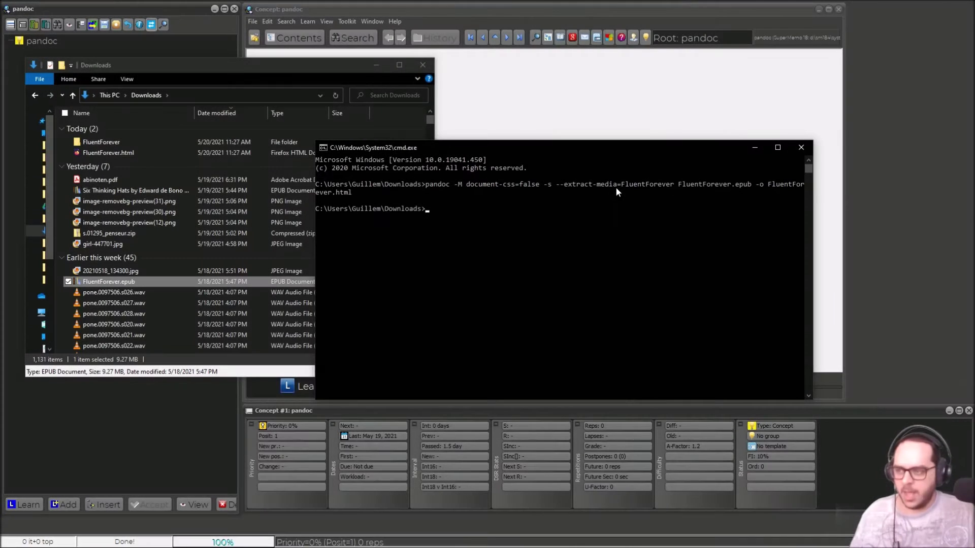
Step: Browse FluentForever > OEBPS > images to check the 122 extracted images, then return to Downloads
{"action": "double_click", "coordinate": [101, 145]}
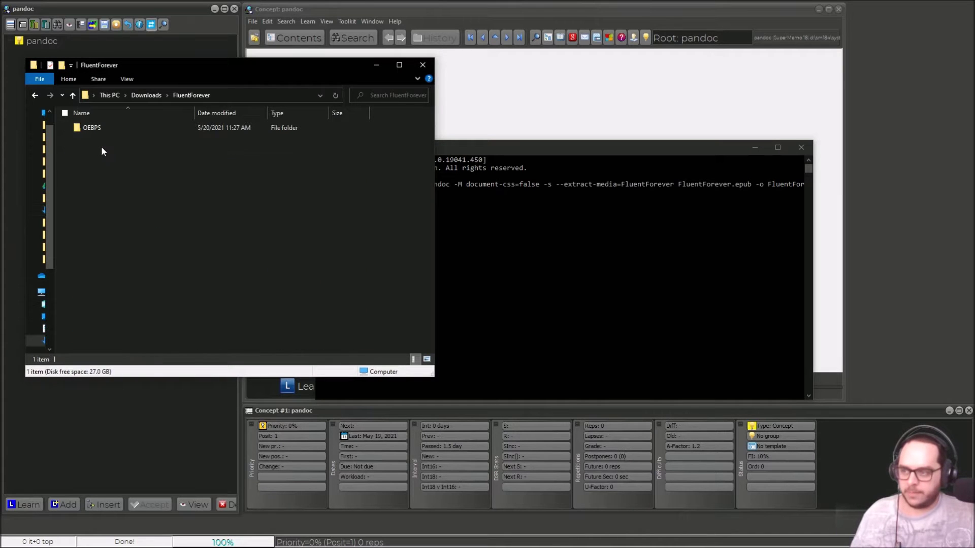
{"action": "double_click", "coordinate": [90, 128]}
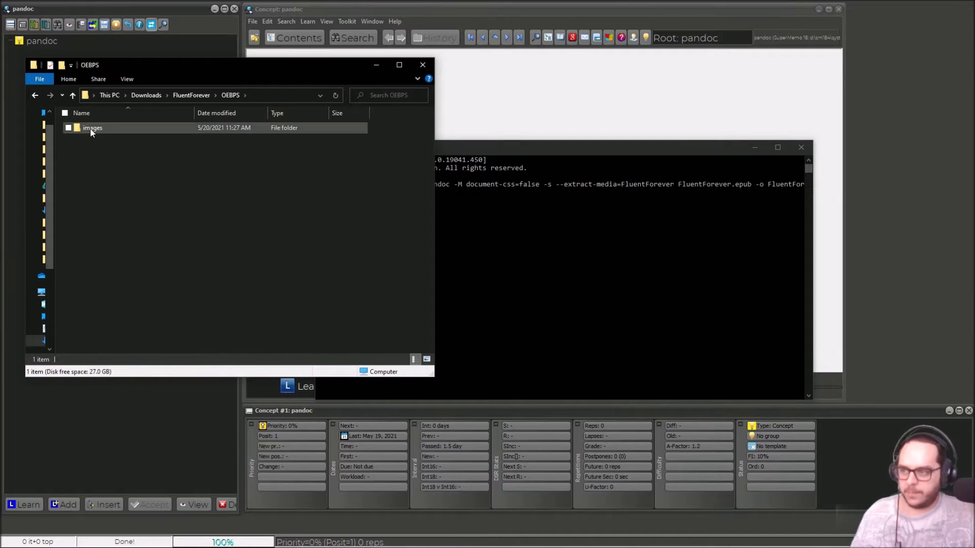
{"action": "double_click", "coordinate": [90, 128]}
{"action": "scroll", "coordinate": [107, 191], "scroll_direction": "down", "scroll_amount": 5}
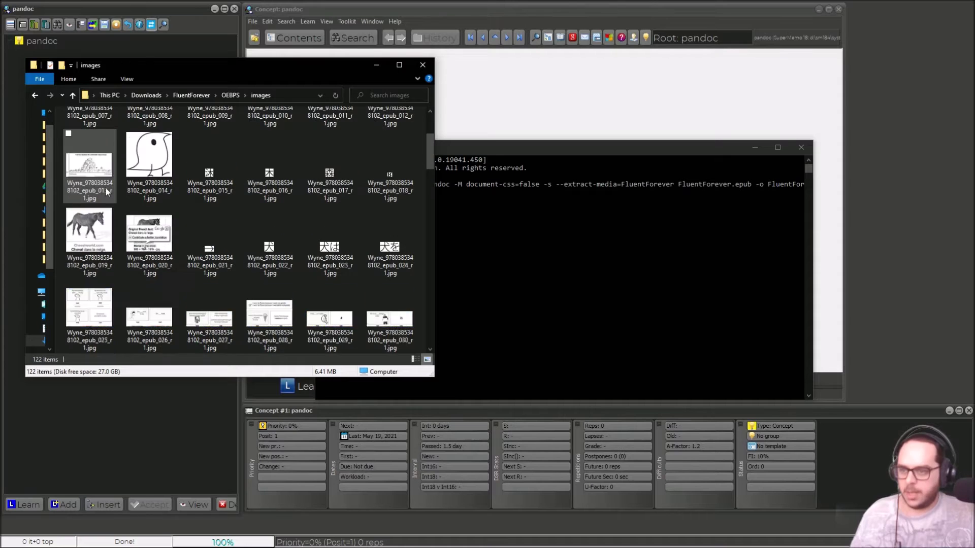
{"action": "scroll", "coordinate": [106, 191], "scroll_direction": "down", "scroll_amount": 12}
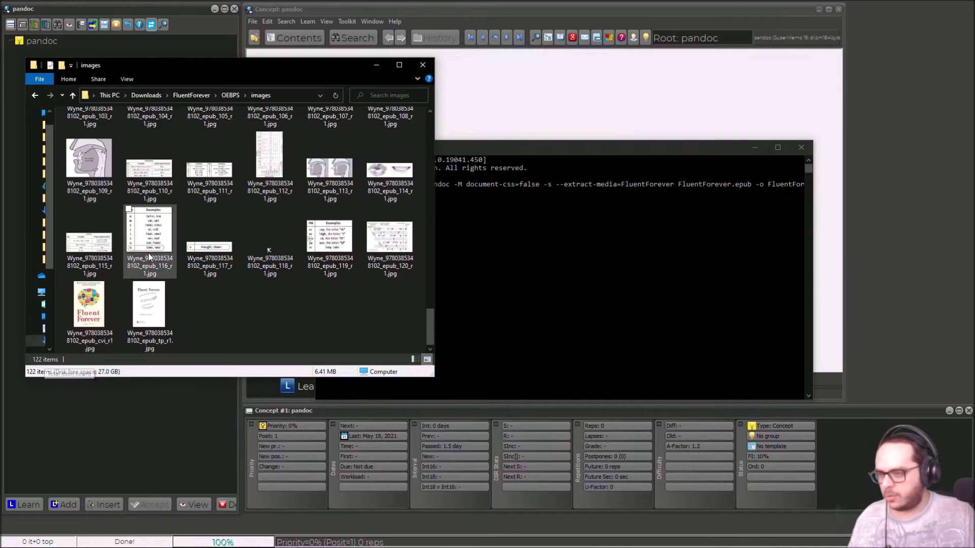
{"action": "scroll", "coordinate": [148, 254], "scroll_direction": "up", "scroll_amount": 10}
{"action": "left_click", "coordinate": [73, 95]}
{"action": "left_click", "coordinate": [72, 95]}
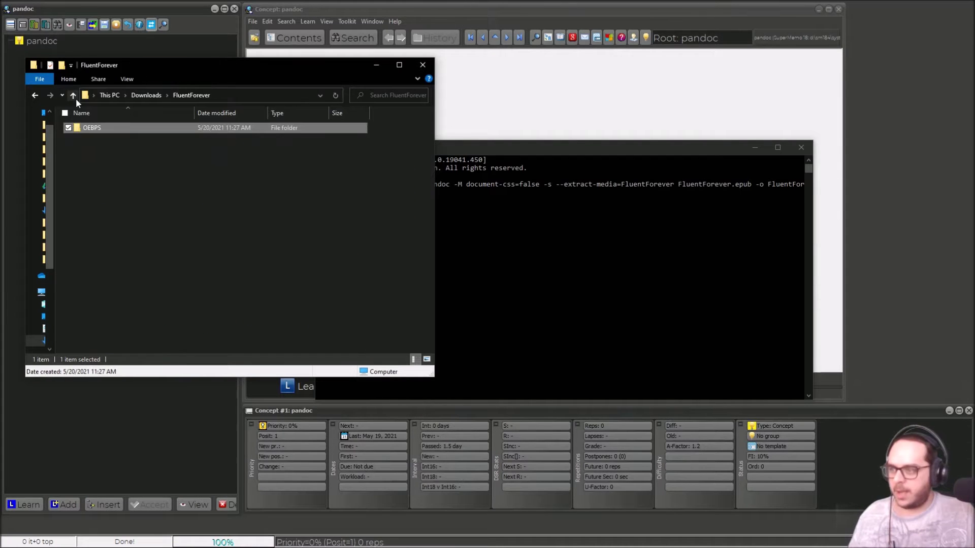
{"action": "left_click", "coordinate": [73, 95]}
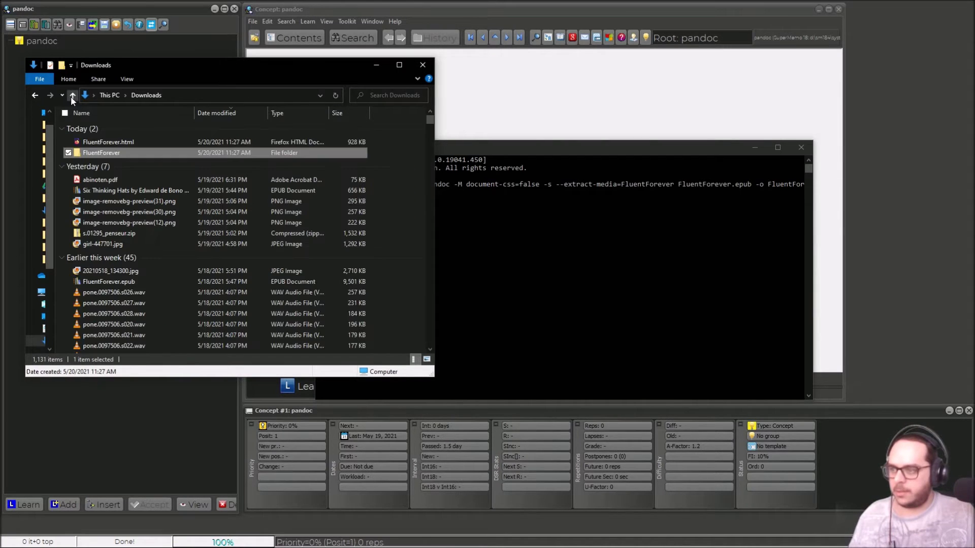
Step: Open FluentForever.html in Firefox and scroll through its cover, contents and Chapter 1
{"action": "double_click", "coordinate": [126, 142]}
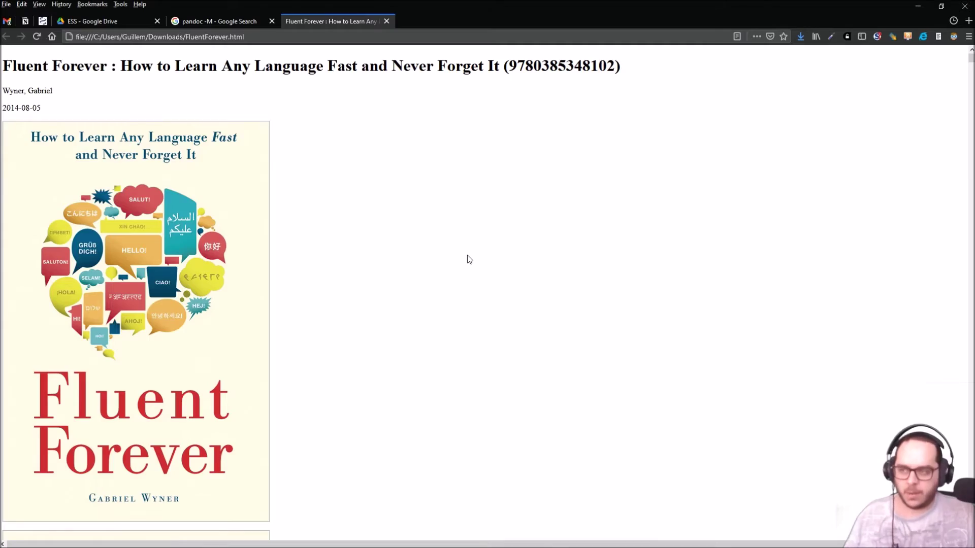
{"action": "scroll", "coordinate": [468, 258], "scroll_direction": "down", "scroll_amount": 20}
{"action": "scroll", "coordinate": [467, 259], "scroll_direction": "up", "scroll_amount": 5}
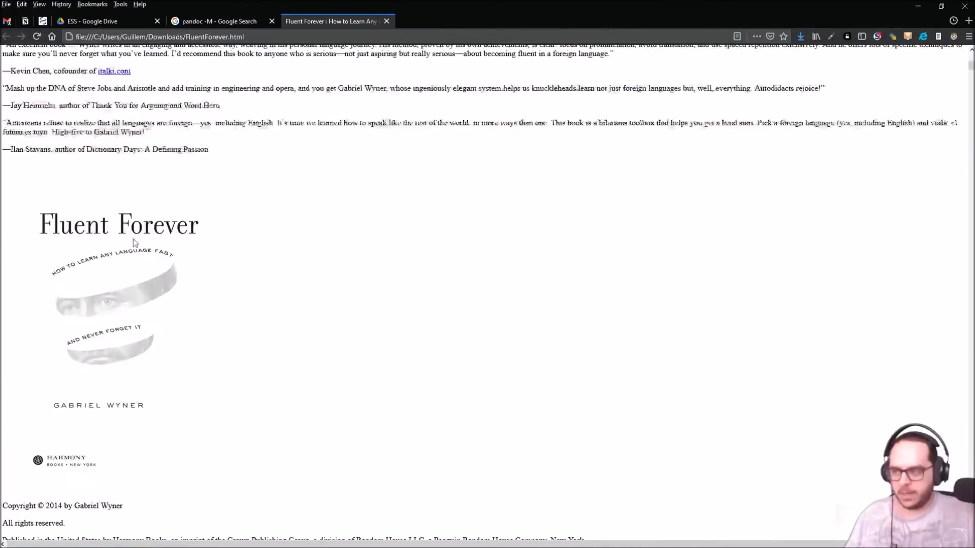
{"action": "scroll", "coordinate": [467, 259], "scroll_direction": "down", "scroll_amount": 20}
{"action": "scroll", "coordinate": [514, 187], "scroll_direction": "up", "scroll_amount": 20}
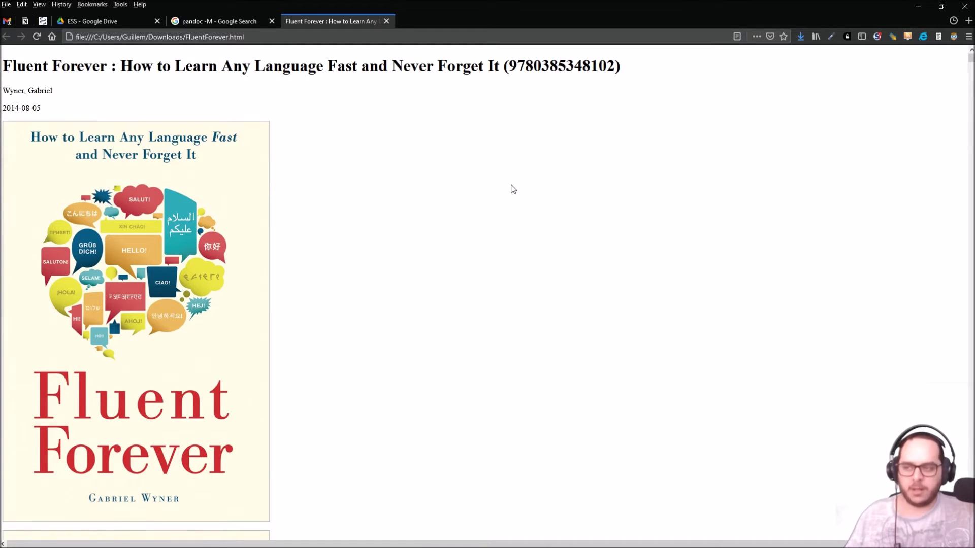
{"action": "scroll", "coordinate": [513, 188], "scroll_direction": "down", "scroll_amount": 20}
{"action": "scroll", "coordinate": [512, 189], "scroll_direction": "up", "scroll_amount": 5}
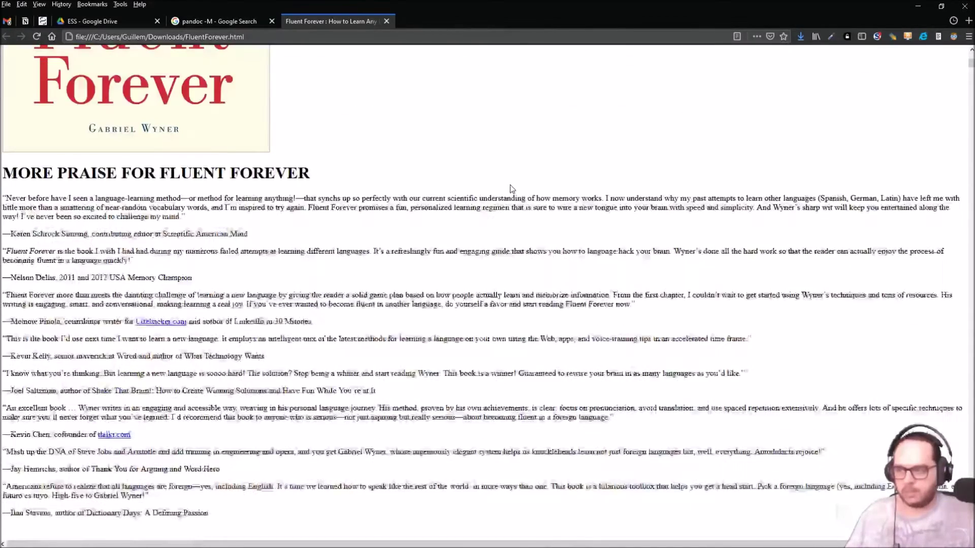
{"action": "scroll", "coordinate": [513, 189], "scroll_direction": "down", "scroll_amount": 15}
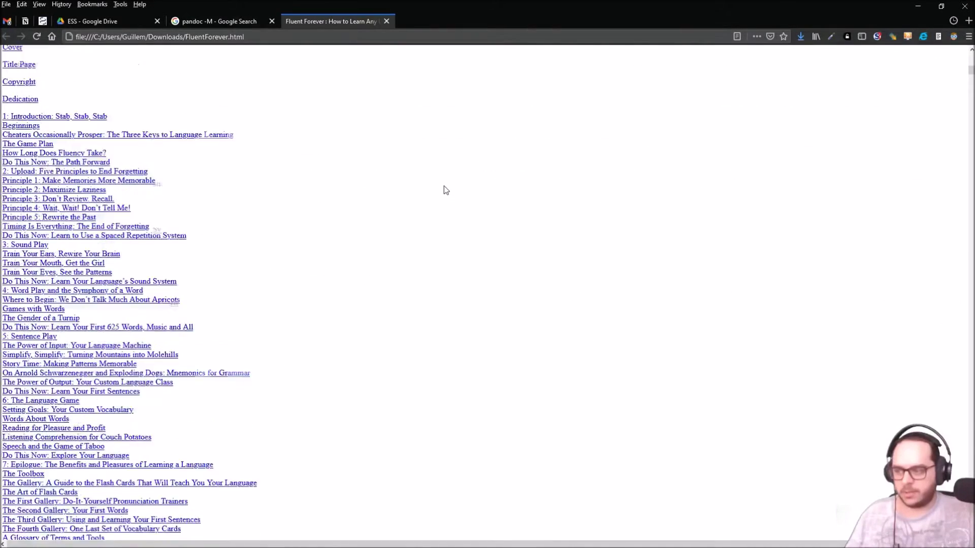
{"action": "scroll", "coordinate": [443, 188], "scroll_direction": "up", "scroll_amount": 3}
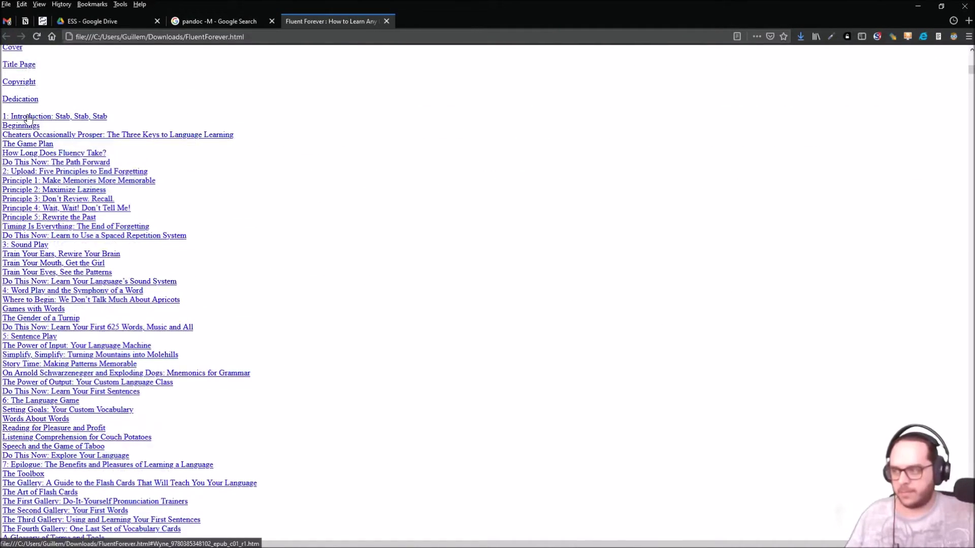
{"action": "scroll", "coordinate": [65, 198], "scroll_direction": "down", "scroll_amount": 8}
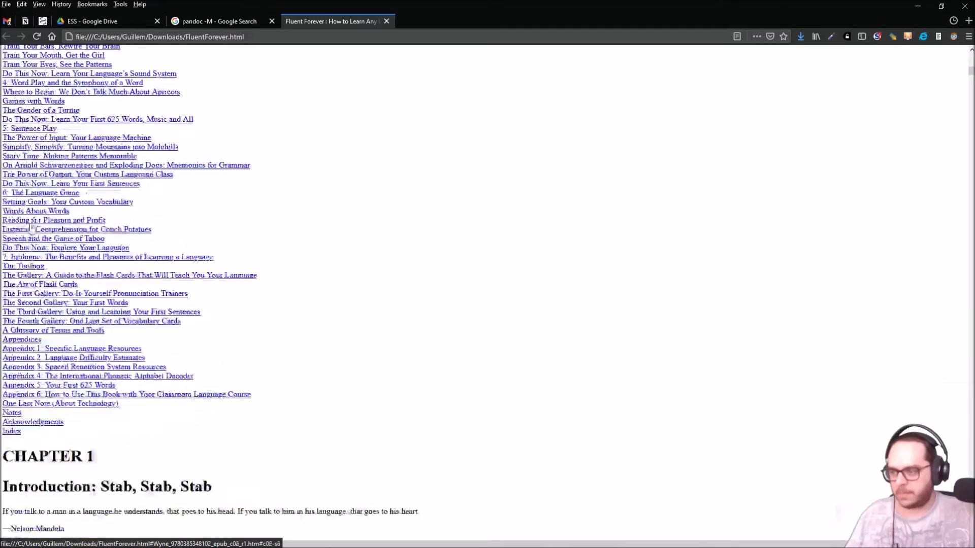
{"action": "scroll", "coordinate": [65, 198], "scroll_direction": "down", "scroll_amount": 3}
{"action": "right_click", "coordinate": [80, 95]}
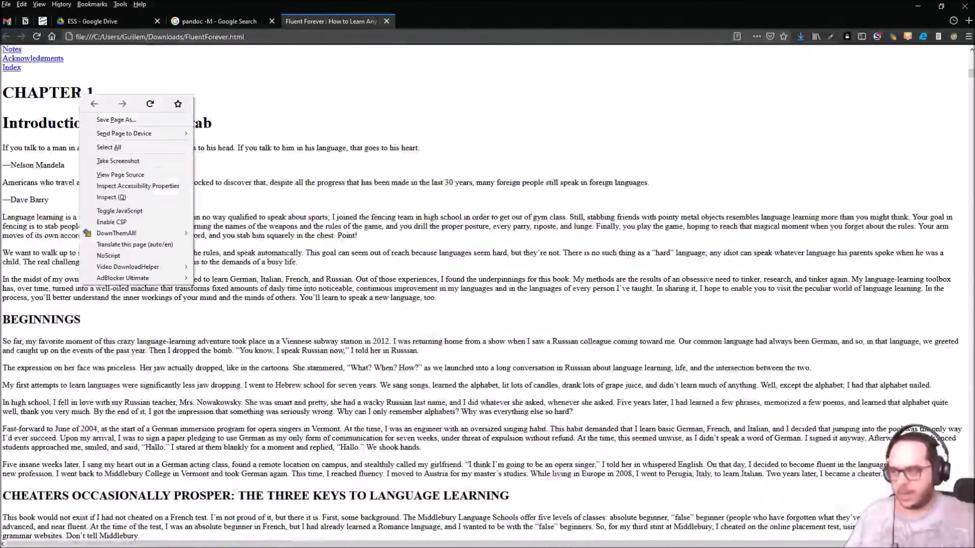
{"action": "left_click", "coordinate": [156, 196]}
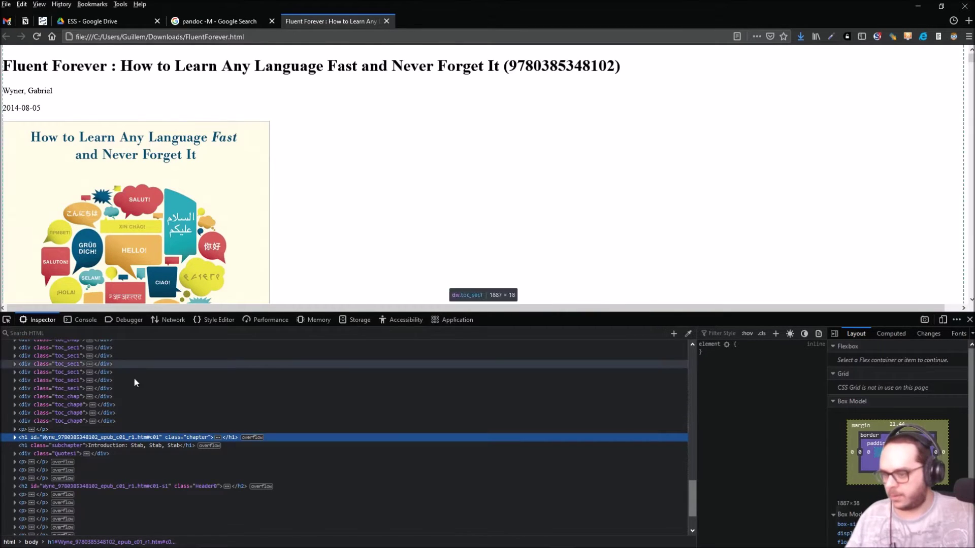
{"action": "scroll", "coordinate": [135, 380], "scroll_direction": "down", "scroll_amount": 2}
{"action": "key", "text": "F12"}
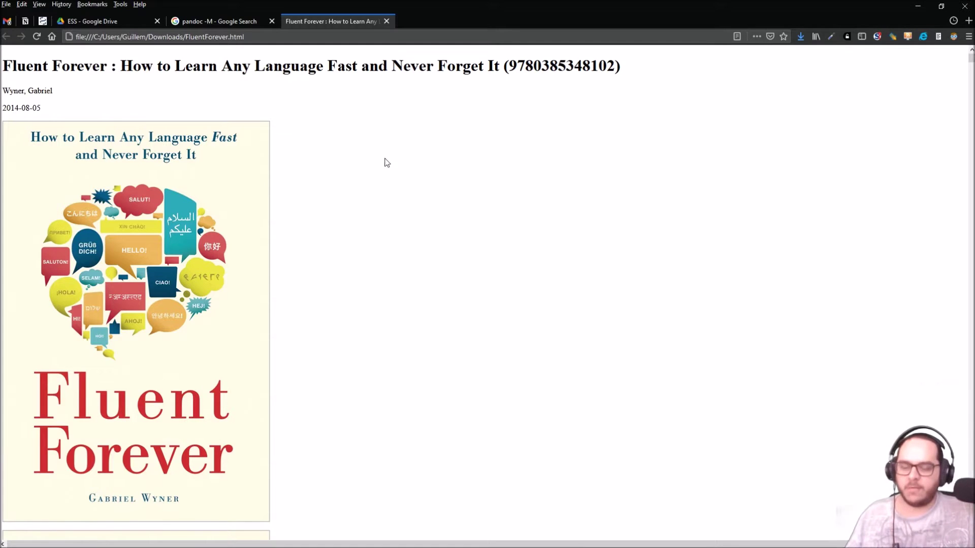
{"action": "left_click", "coordinate": [919, 9]}
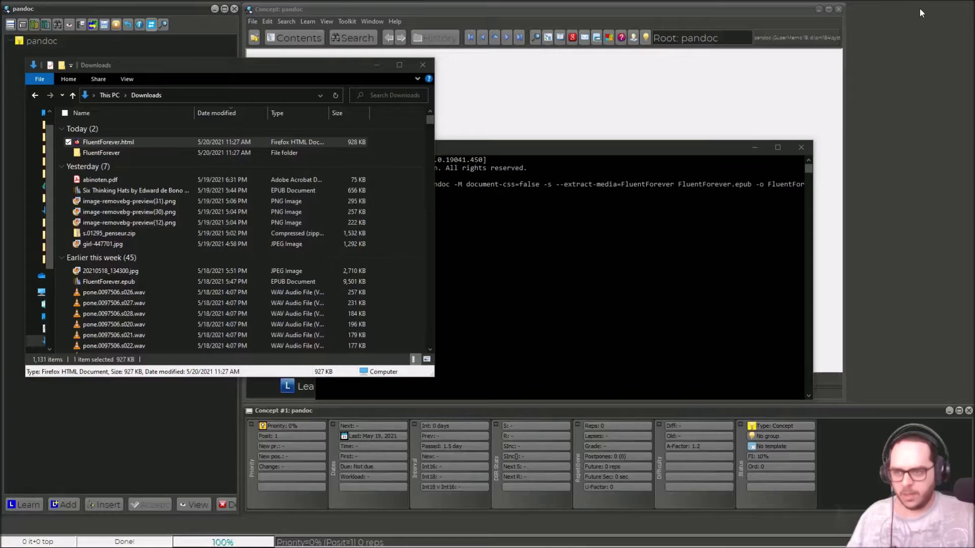
Step: Open FluentForever.html in Notepad++ and search for the selected h2 heading's class and id
{"action": "right_click", "coordinate": [101, 146]}
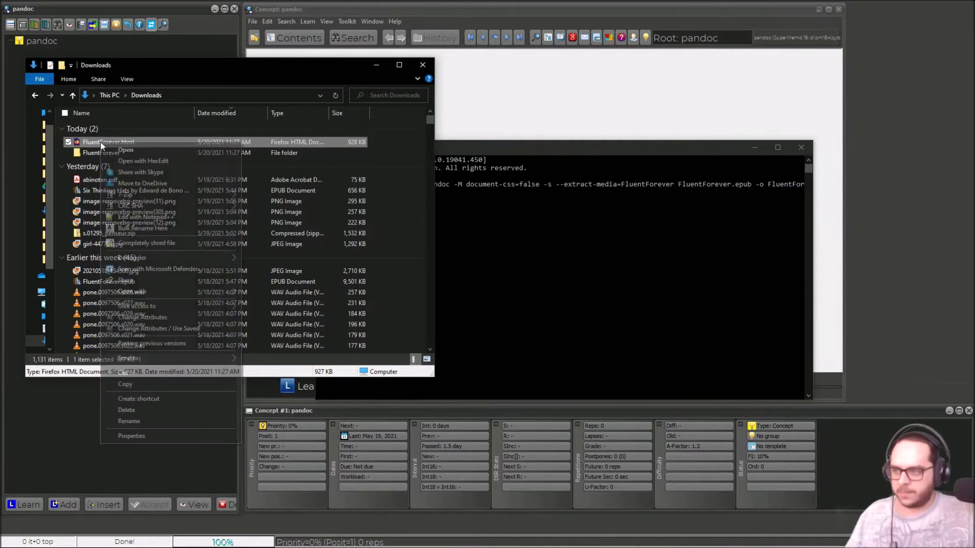
{"action": "left_click", "coordinate": [188, 218]}
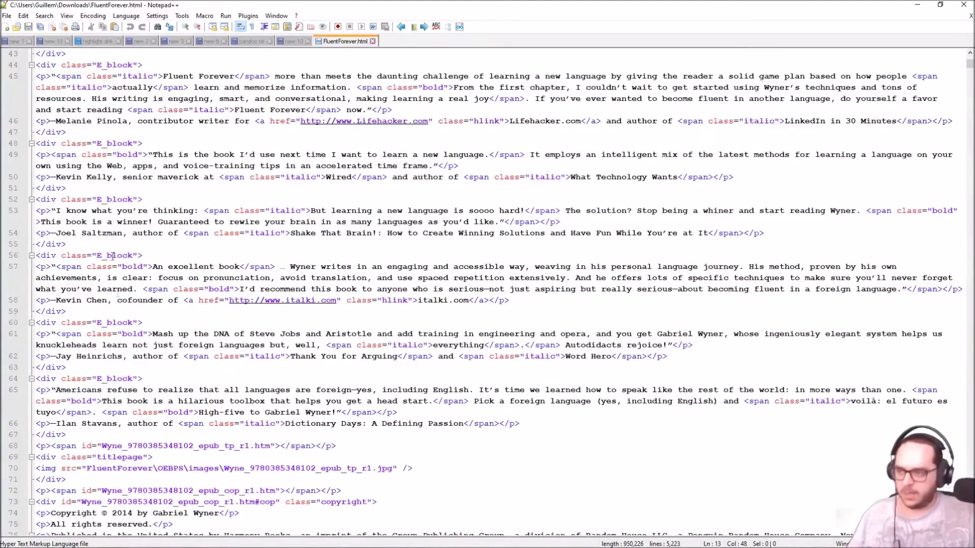
{"action": "scroll", "coordinate": [118, 296], "scroll_direction": "down", "scroll_amount": 4}
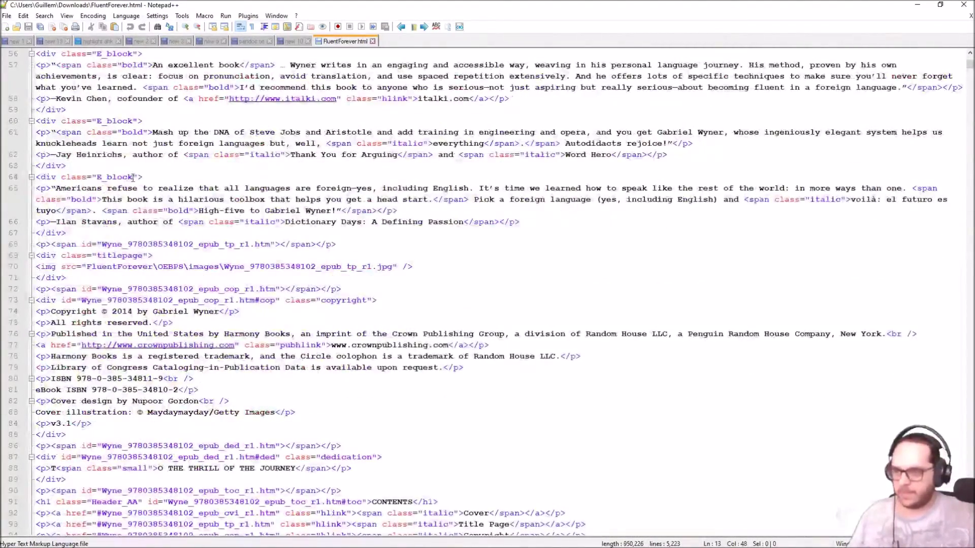
{"action": "double_click", "coordinate": [96, 176]}
{"action": "scroll", "coordinate": [96, 176], "scroll_direction": "down", "scroll_amount": 20}
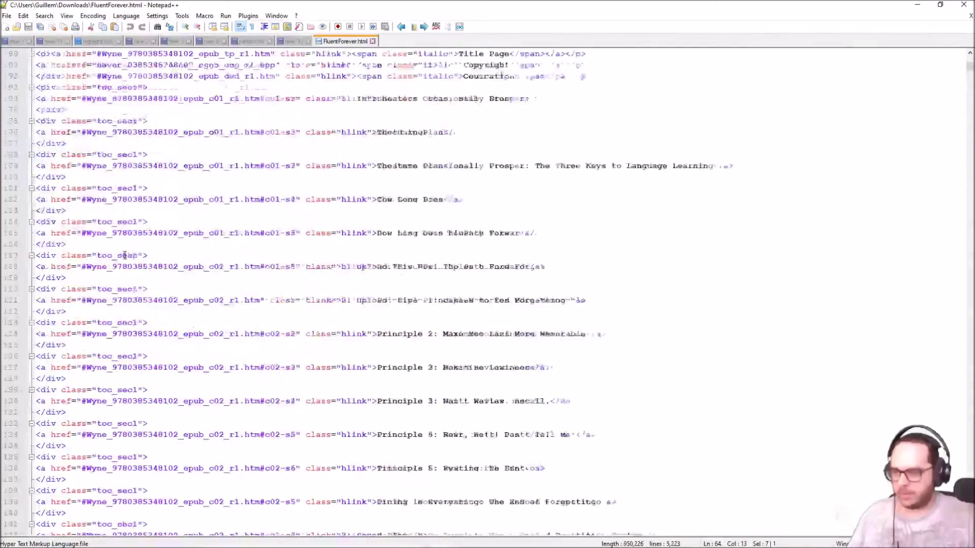
{"action": "double_click", "coordinate": [48, 289]}
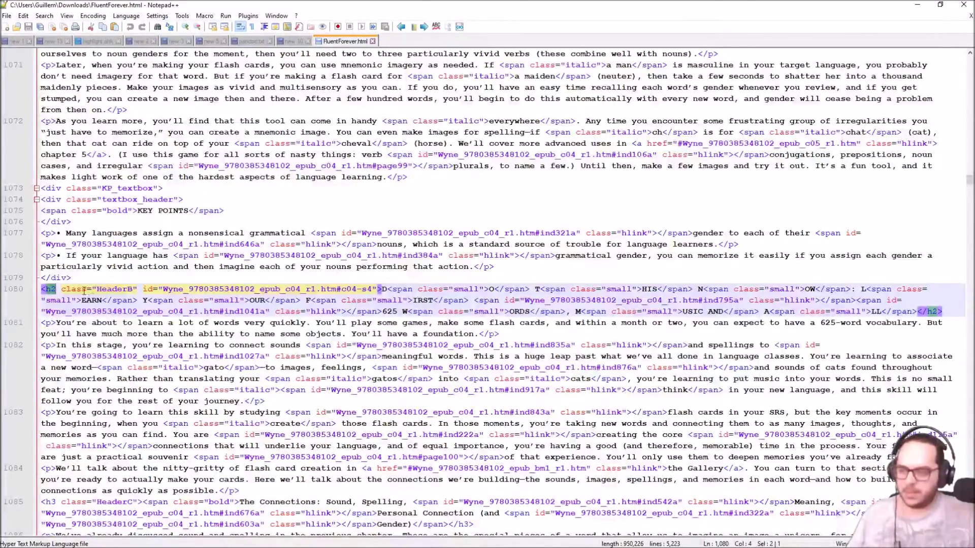
{"action": "left_click_drag", "start_coordinate": [66, 289], "coordinate": [372, 287]}
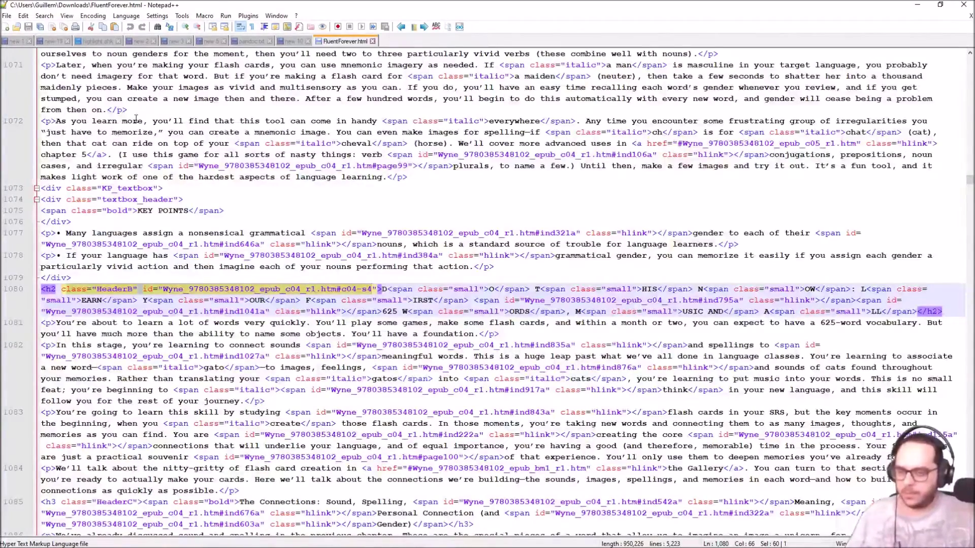
{"action": "key", "text": "ctrl+f"}
Step: Remove all class attributes with a regex Replace All of ( class="[^"]+") with nothing
{"action": "left_click_drag", "start_coordinate": [773, 81], "coordinate": [570, 133]}
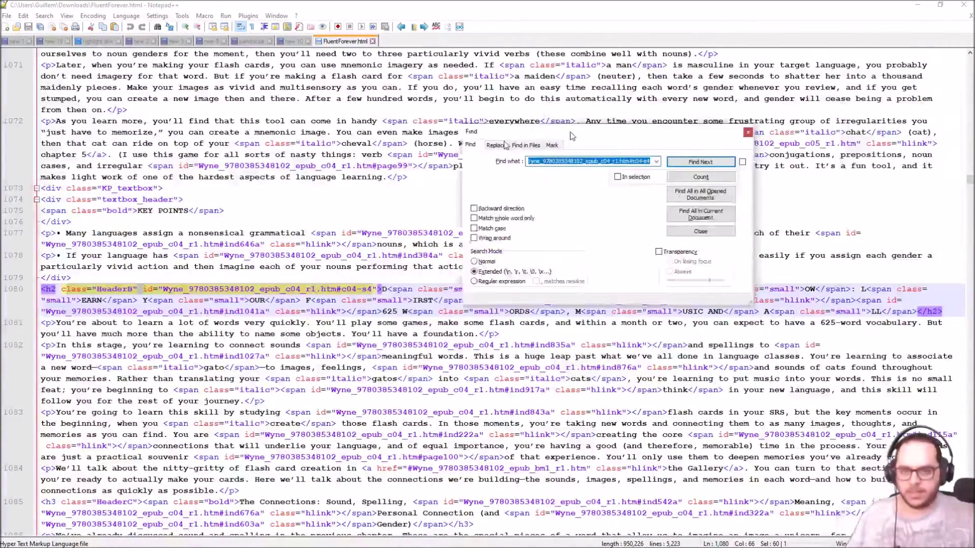
{"action": "left_click", "coordinate": [496, 145]}
{"action": "left_click", "coordinate": [407, 291]}
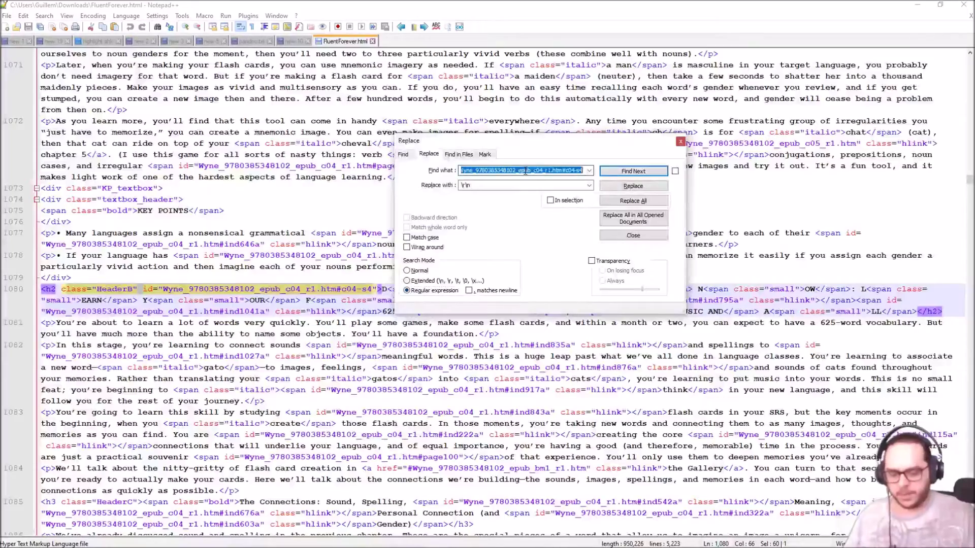
{"action": "key", "text": "BackSpace"}
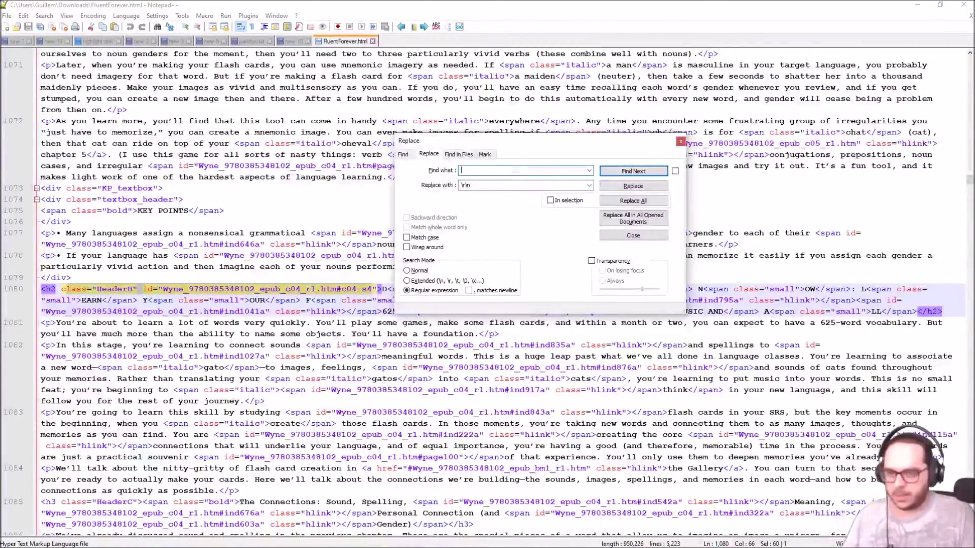
{"action": "type", "text": "class=\"["}
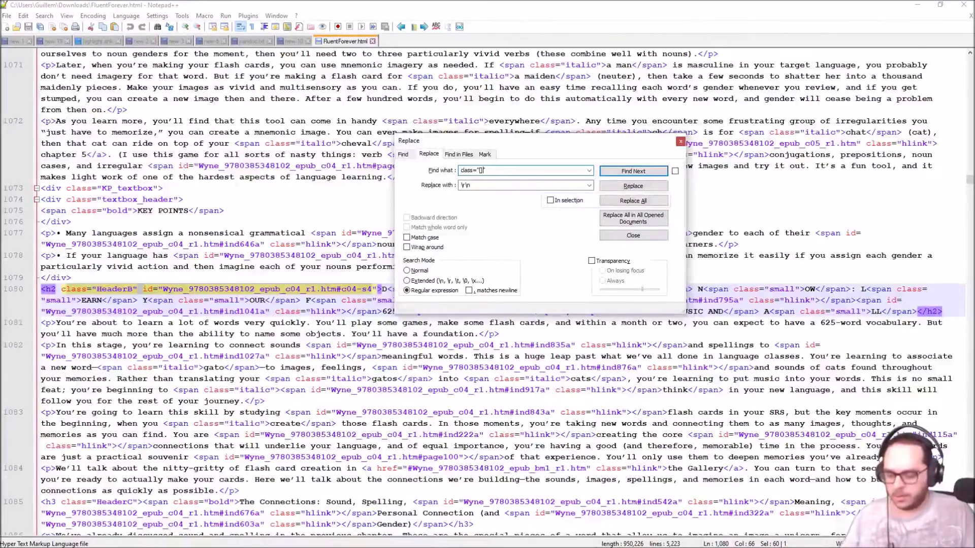
{"action": "type", "text": "^\""}
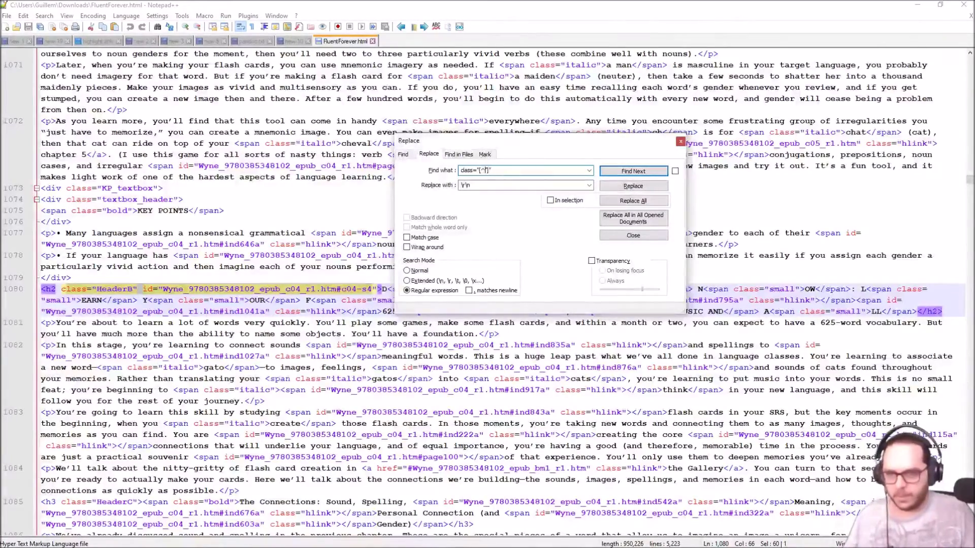
{"action": "type", "text": "("}
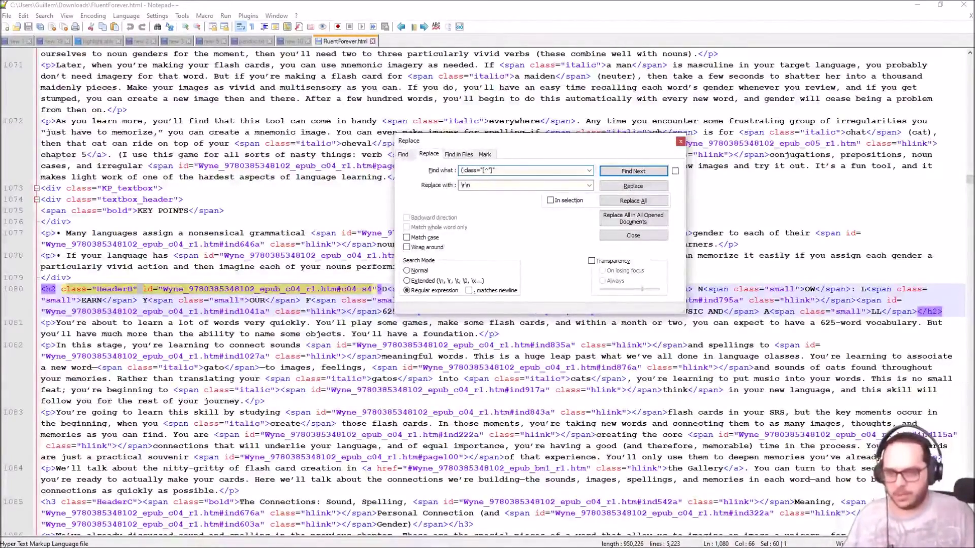
{"action": "key", "text": "End"}
{"action": "type", "text": ")"}
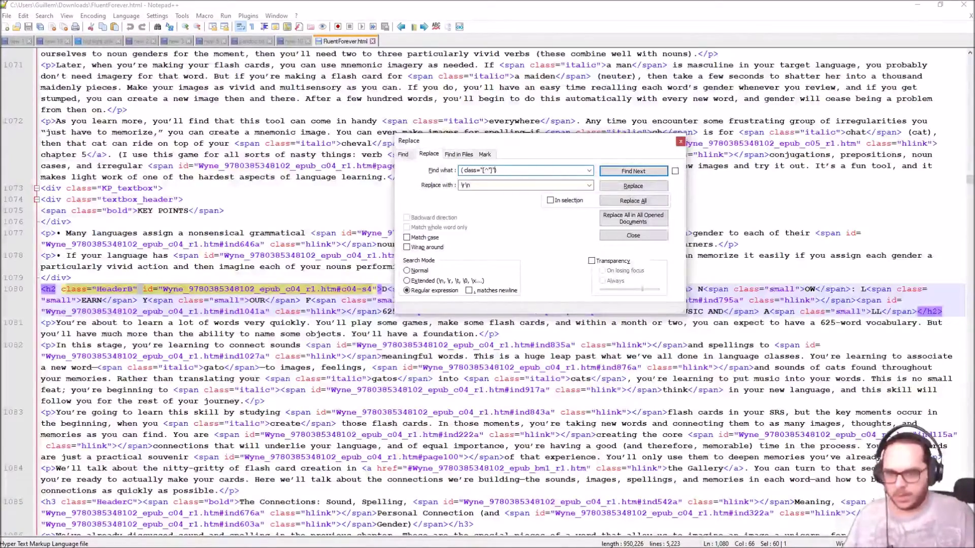
{"action": "type", "text": "+"}
{"action": "left_click_drag", "start_coordinate": [970, 179], "coordinate": [970, 60]}
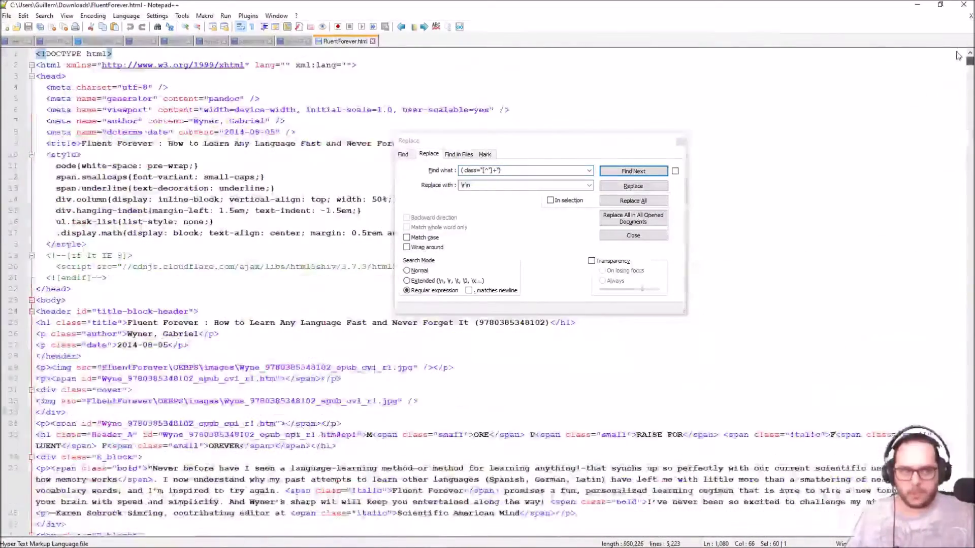
{"action": "left_click", "coordinate": [58, 65]}
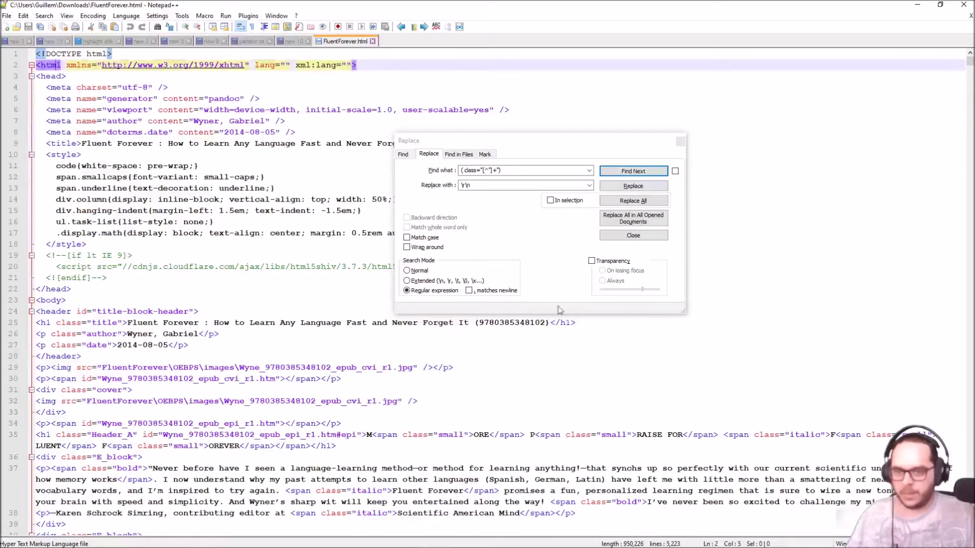
{"action": "left_click", "coordinate": [619, 202]}
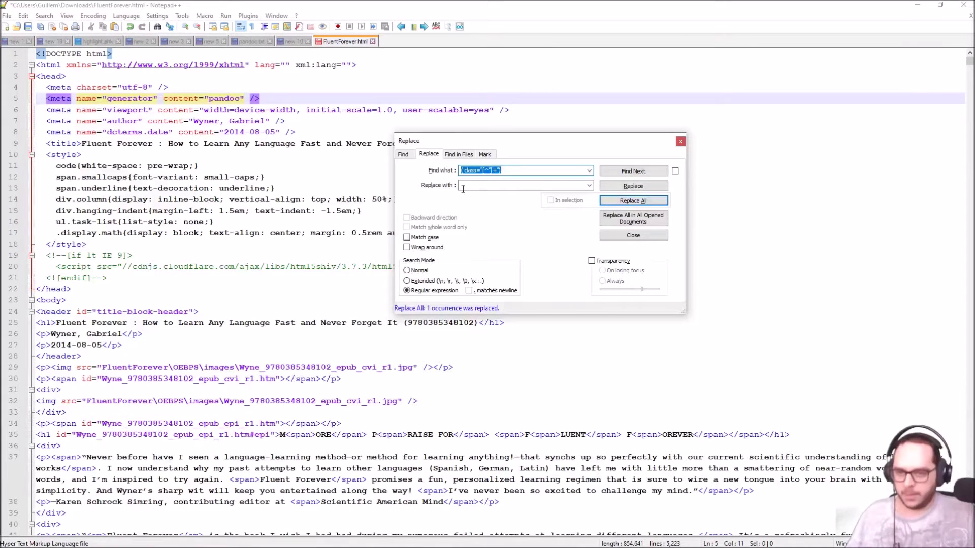
Step: Switch the pattern to id, remove all 2513 id attributes, and save the file
{"action": "left_click", "coordinate": [477, 171]}
{"action": "key", "text": "BackSpace"}
{"action": "key", "text": "BackSpace"}
{"action": "key", "text": "BackSpace"}
{"action": "key", "text": "BackSpace"}
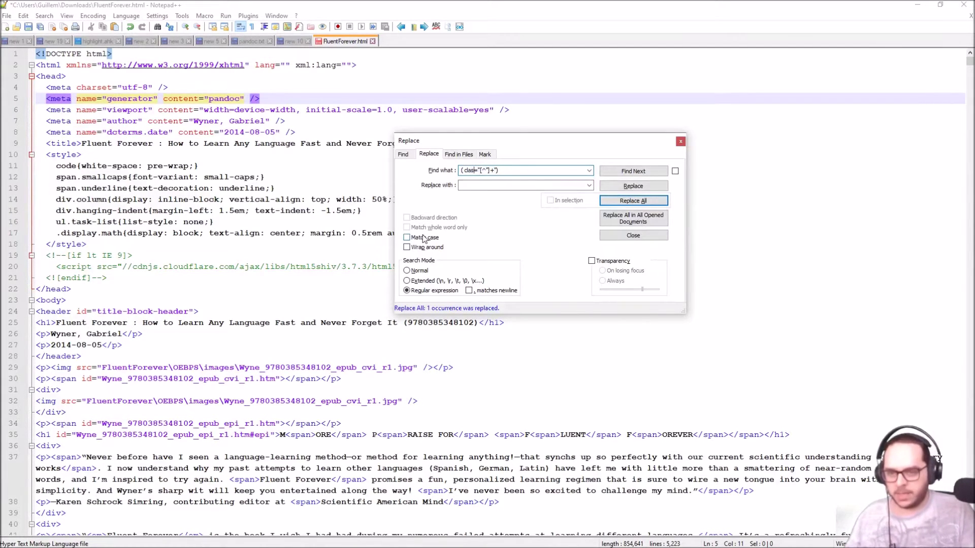
{"action": "type", "text": "id"}
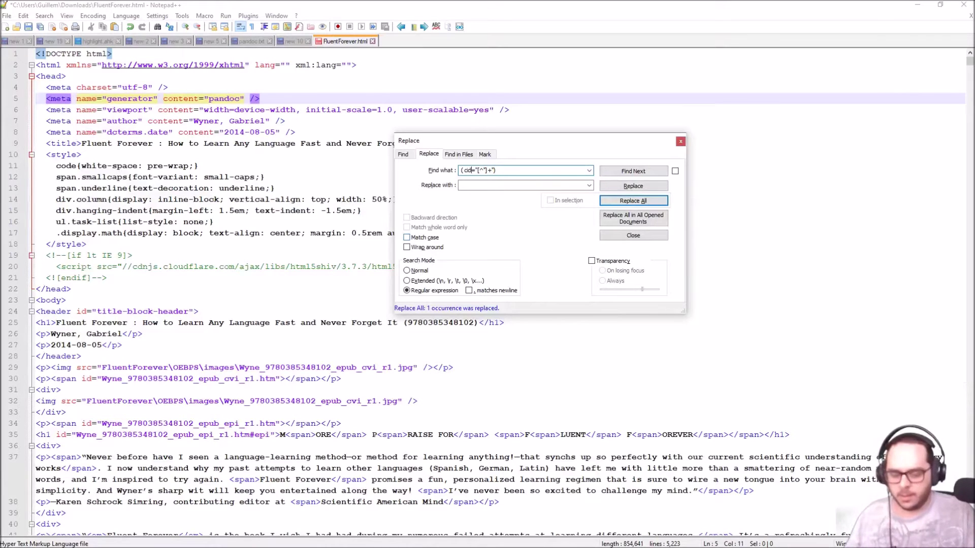
{"action": "key", "text": "BackSpace"}
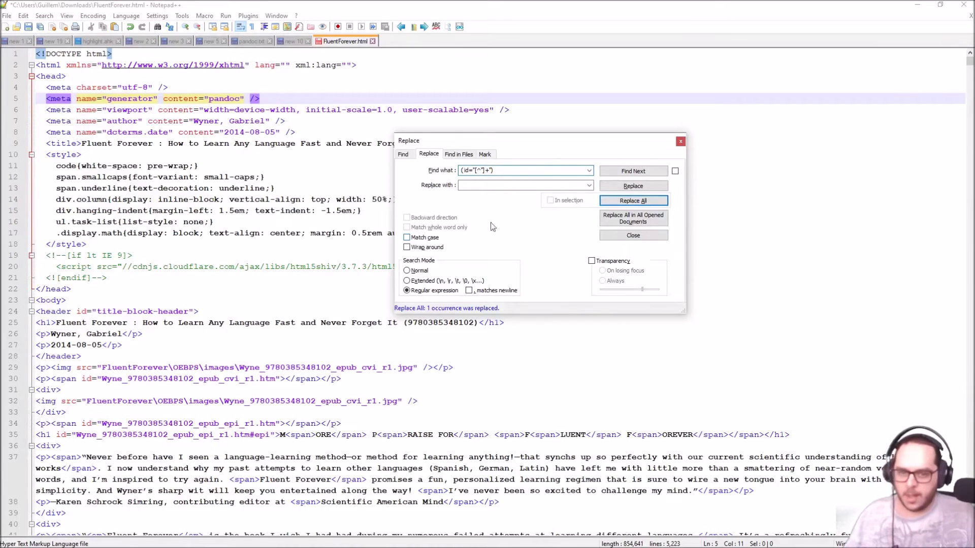
{"action": "left_click", "coordinate": [634, 201]}
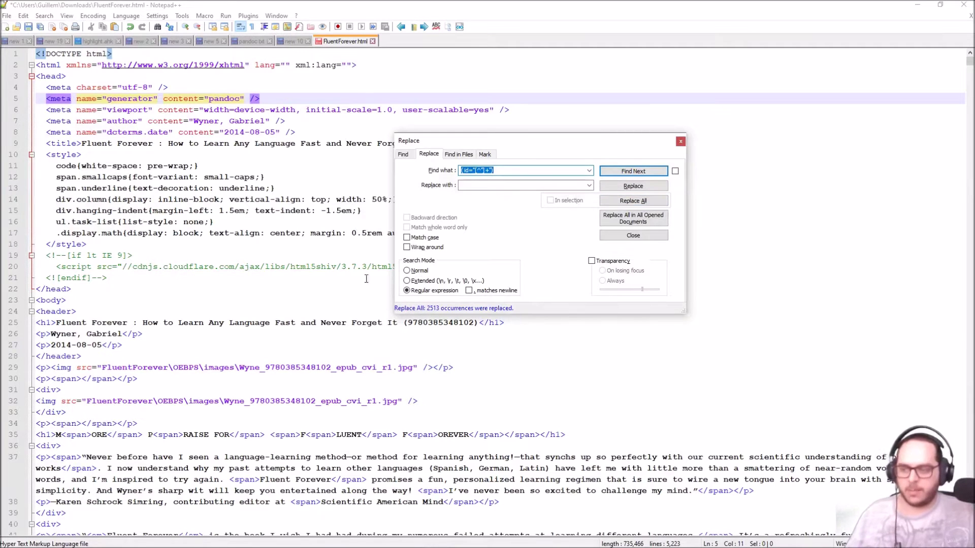
{"action": "key", "text": "ctrl+s"}
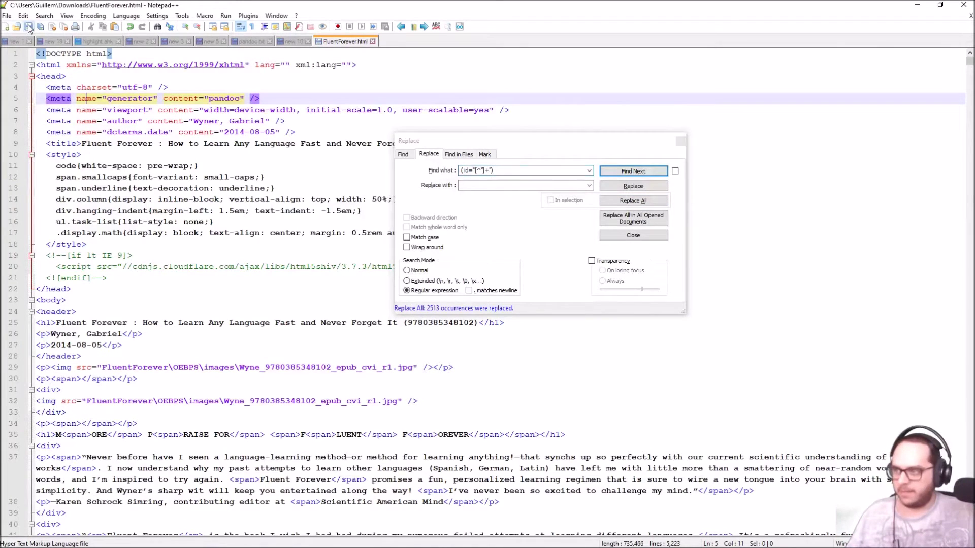
Step: Reload the cleaned FluentForever.html page in Firefox and select the whole page
{"action": "left_click", "coordinate": [957, 7]}
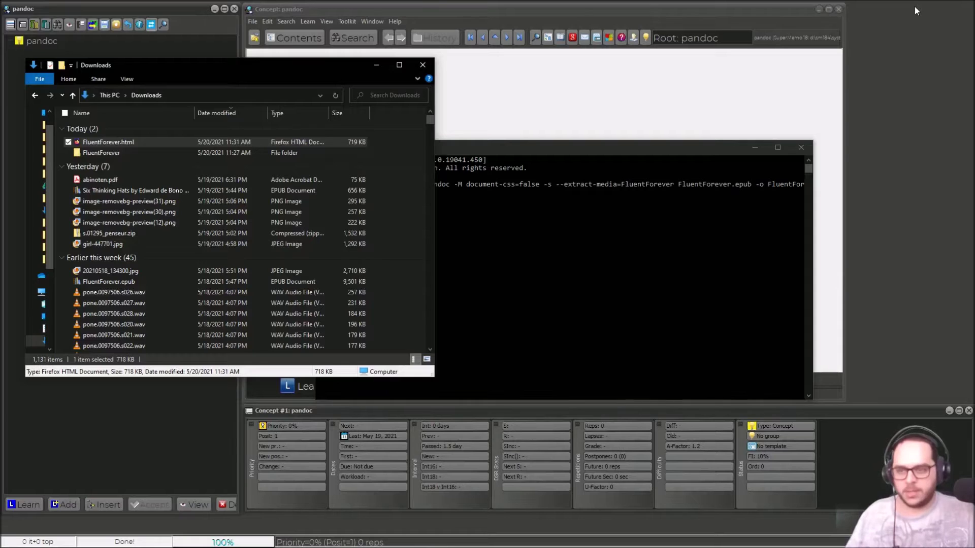
{"action": "left_click", "coordinate": [375, 65]}
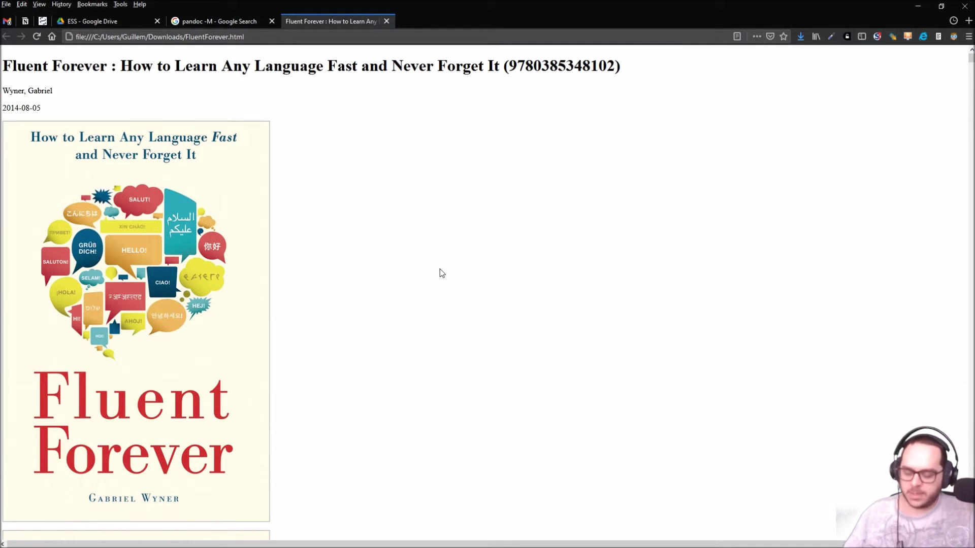
{"action": "key", "text": "F5"}
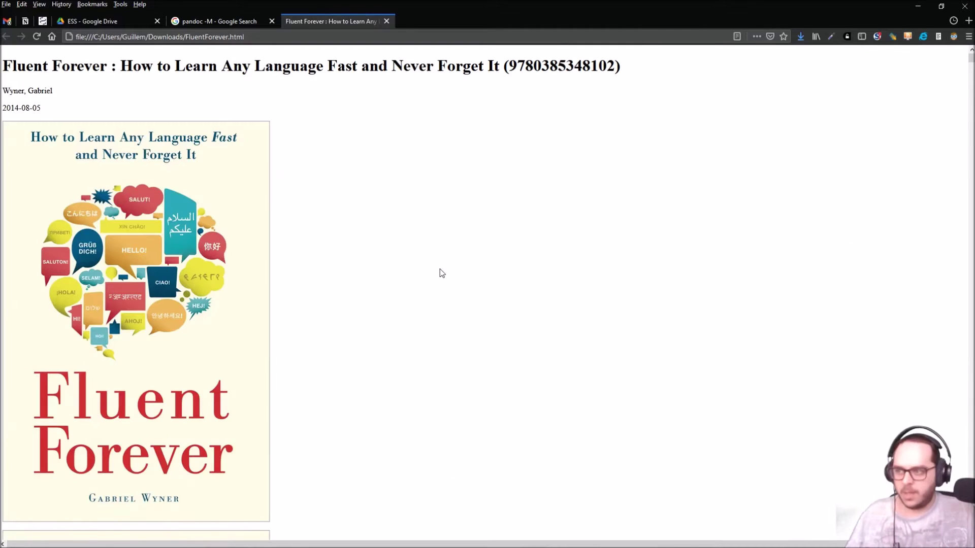
{"action": "scroll", "coordinate": [442, 273], "scroll_direction": "down", "scroll_amount": 8}
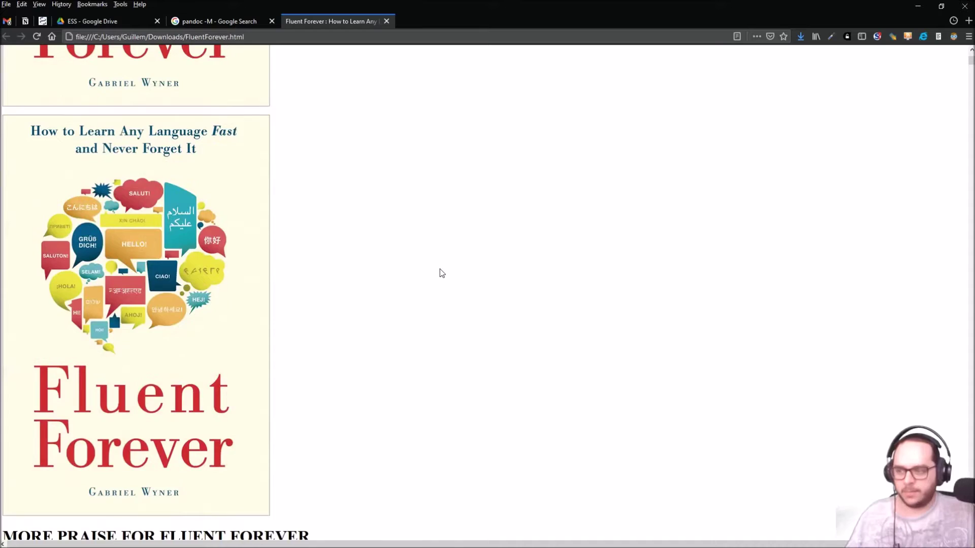
{"action": "scroll", "coordinate": [442, 273], "scroll_direction": "up", "scroll_amount": 5}
{"action": "scroll", "coordinate": [441, 273], "scroll_direction": "up", "scroll_amount": 2}
{"action": "scroll", "coordinate": [442, 274], "scroll_direction": "up", "scroll_amount": 3}
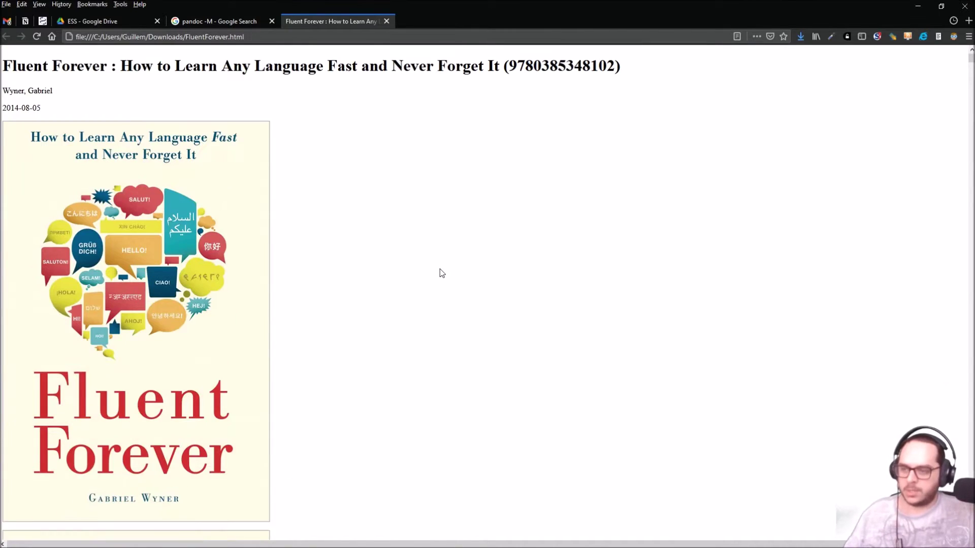
{"action": "key", "text": "ctrl+a"}
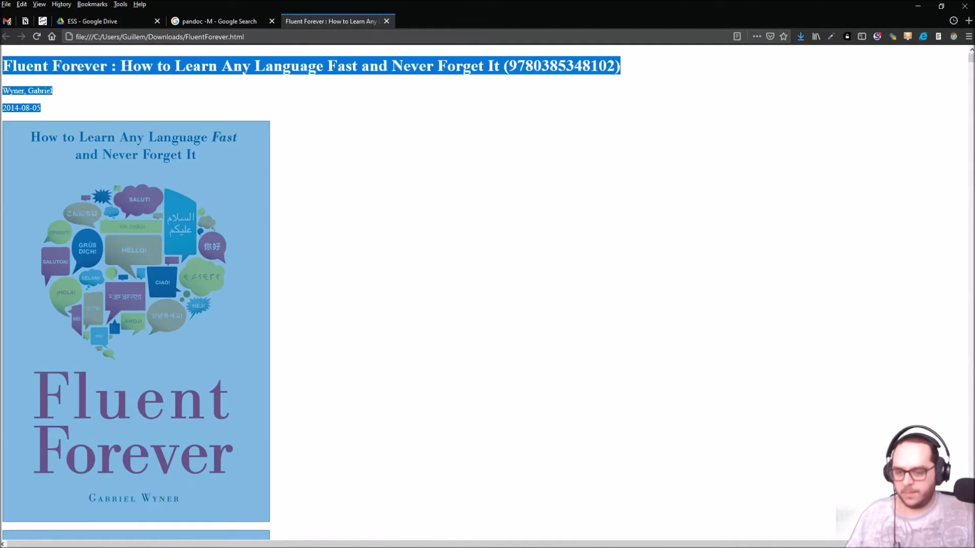
Step: Create a new topic under the pandoc concept in SuperMemo and start editing it
{"action": "mouse_move", "coordinate": [592, 546]}
{"action": "left_click", "coordinate": [585, 540]}
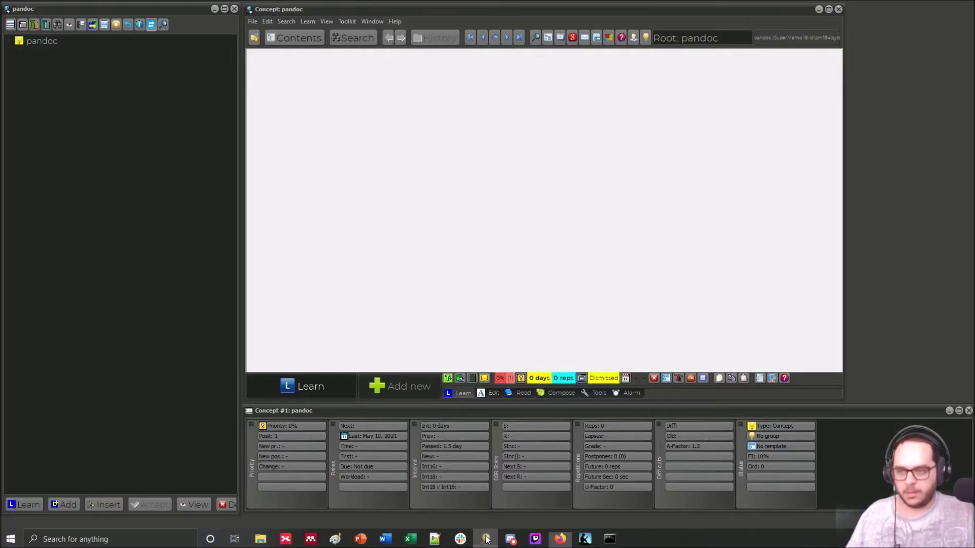
{"action": "right_click", "coordinate": [45, 41]}
{"action": "mouse_move", "coordinate": [82, 47]}
{"action": "left_click", "coordinate": [157, 59]}
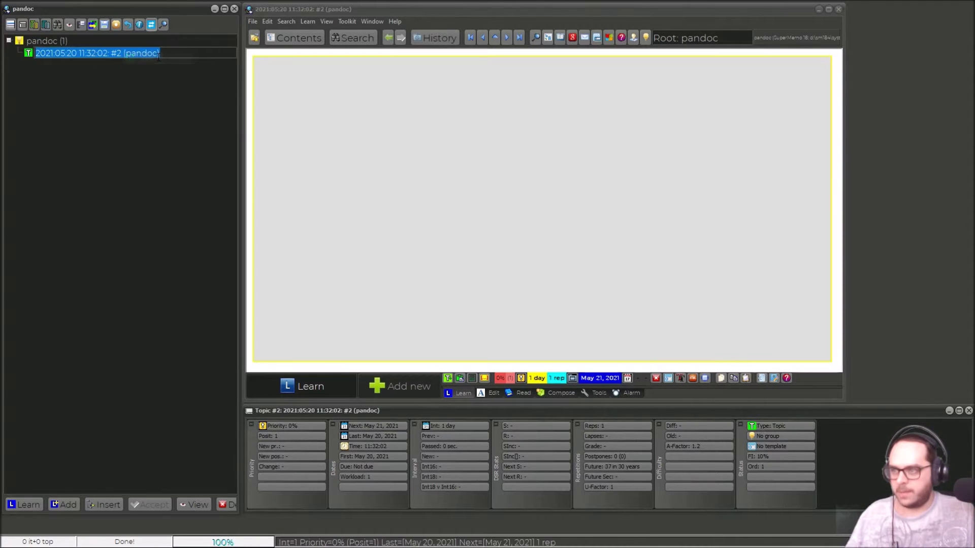
{"action": "left_click", "coordinate": [333, 113]}
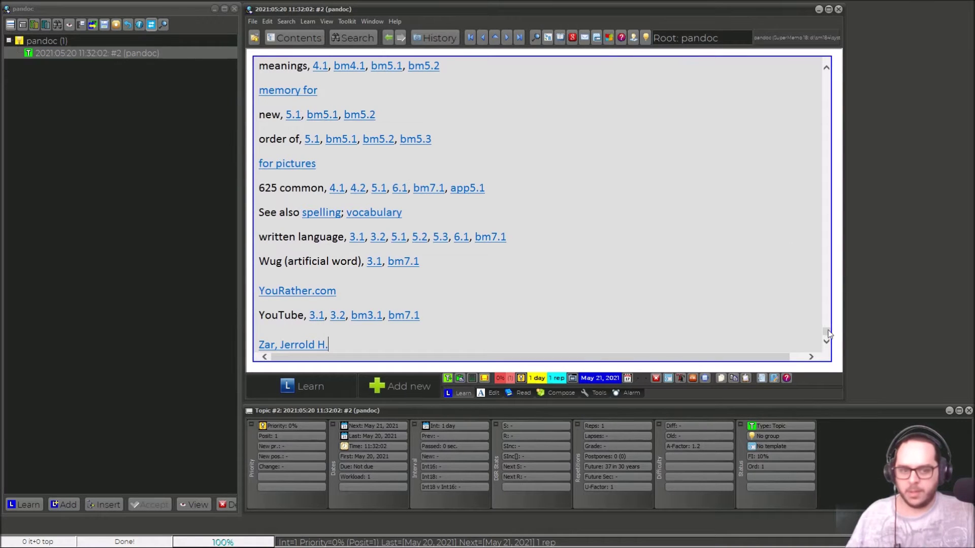
Step: Scroll through the new topic to check the pasted book text and diagrams
{"action": "scroll", "coordinate": [526, 221], "scroll_direction": "up", "scroll_amount": 15}
{"action": "scroll", "coordinate": [526, 222], "scroll_direction": "up", "scroll_amount": 3}
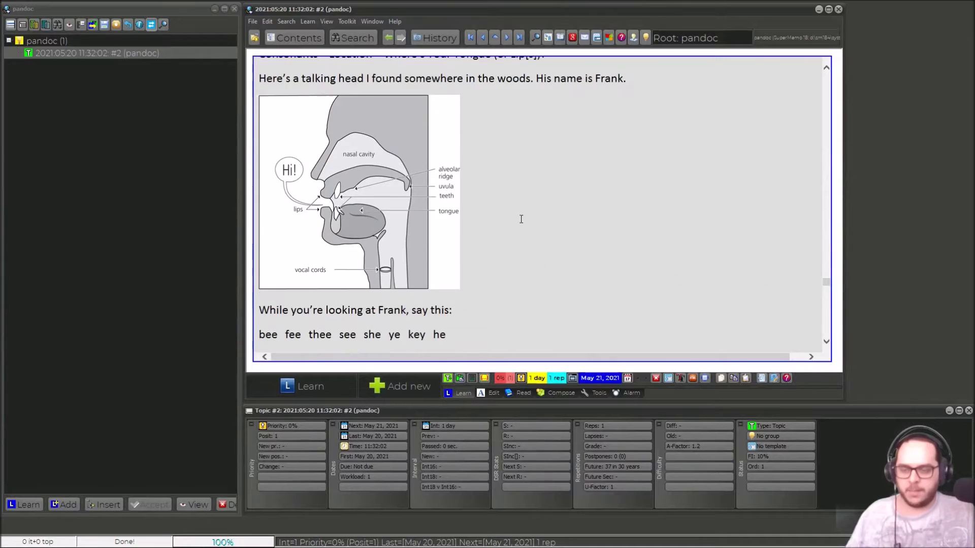
{"action": "scroll", "coordinate": [355, 174], "scroll_direction": "up", "scroll_amount": 10}
{"action": "scroll", "coordinate": [355, 174], "scroll_direction": "down", "scroll_amount": 10}
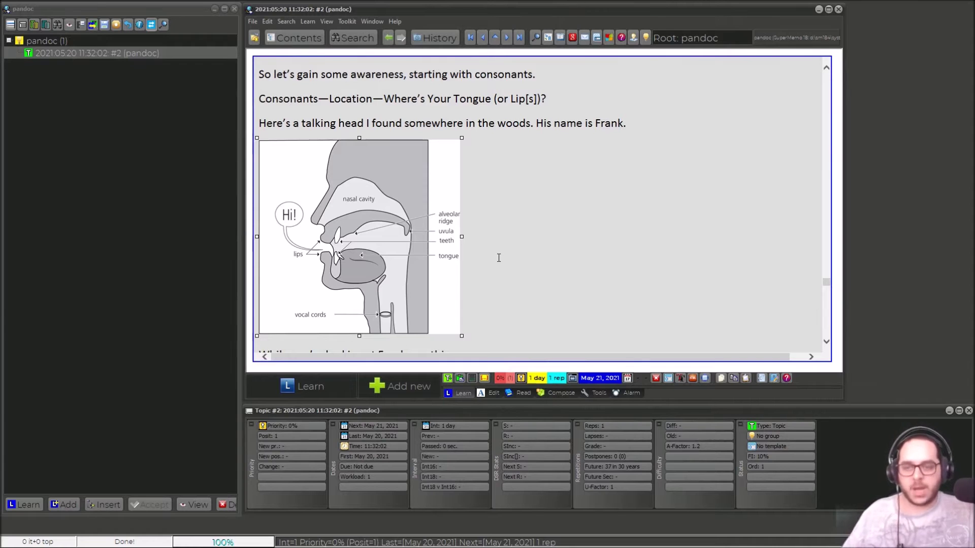
Step: Select the FluentForever folder in Downloads, then put the window away to return to SuperMemo
{"action": "left_click", "coordinate": [260, 543]}
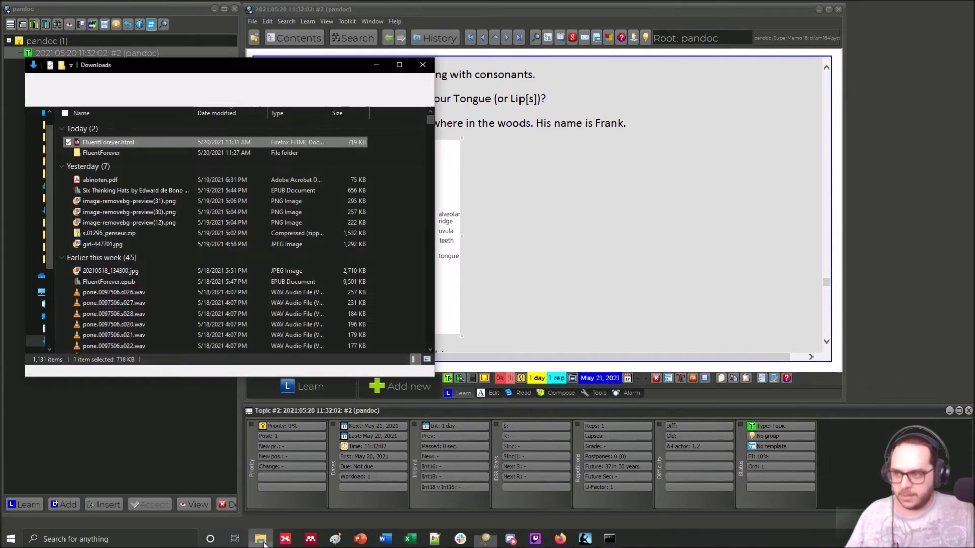
{"action": "left_click", "coordinate": [94, 156]}
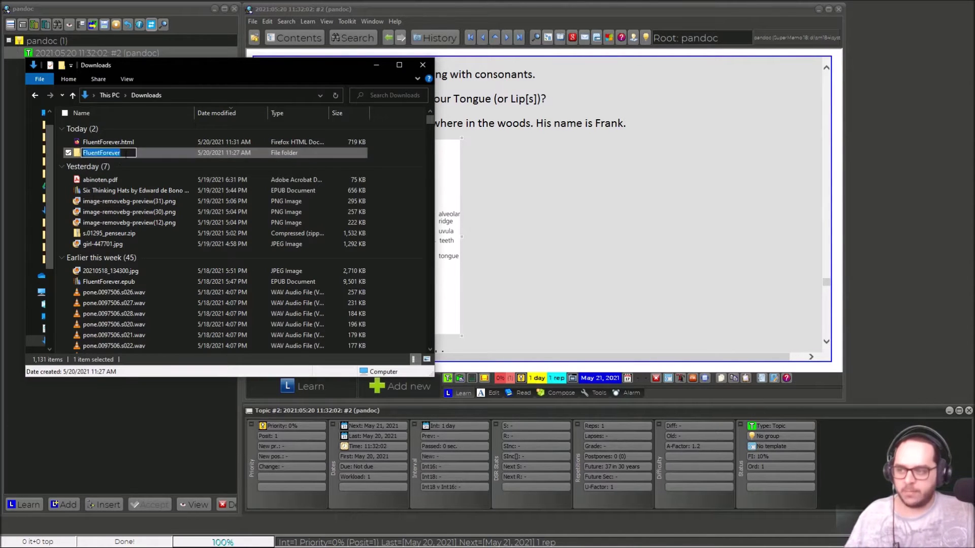
{"action": "left_click", "coordinate": [107, 157], "text": "ctrl"}
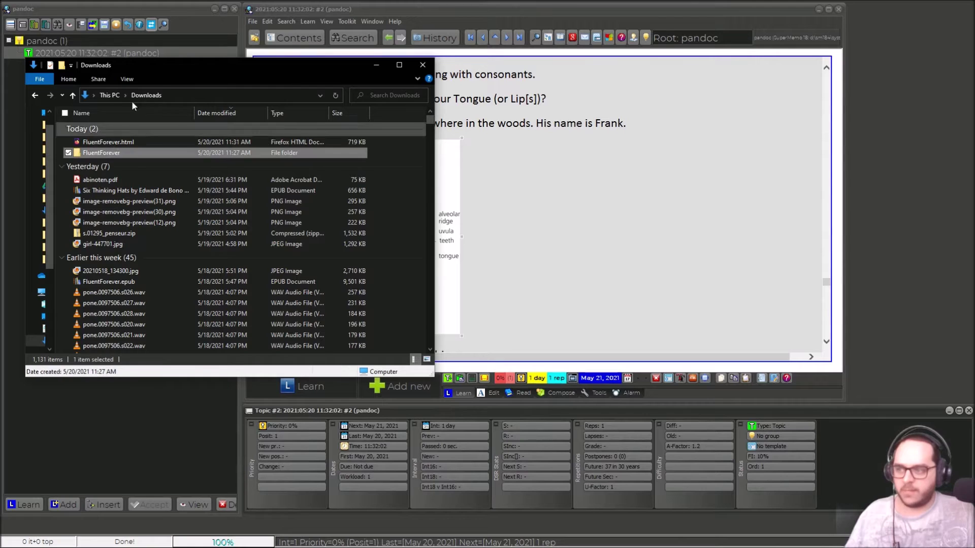
{"action": "left_click", "coordinate": [87, 154]}
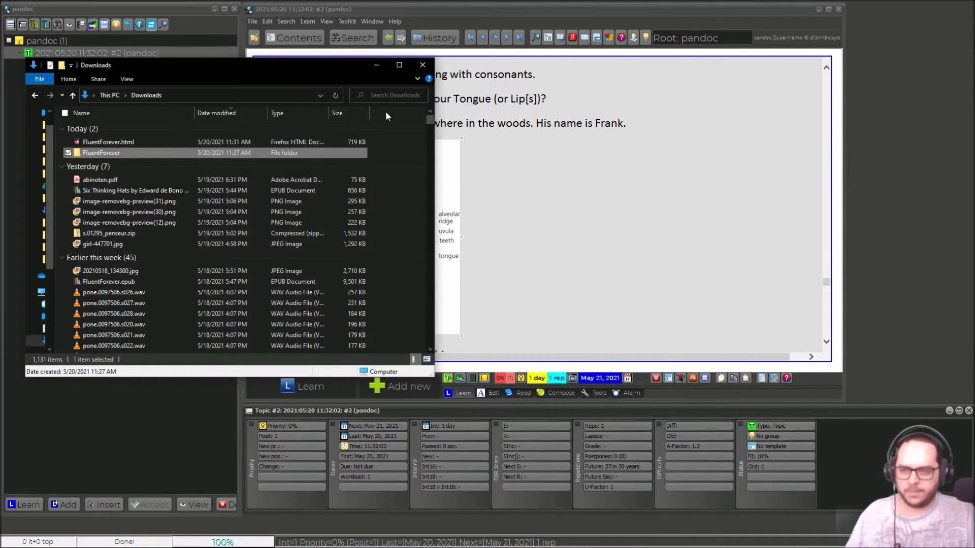
{"action": "key", "text": "alt+Tab"}
{"action": "scroll", "coordinate": [774, 262], "scroll_direction": "up", "scroll_amount": 15}
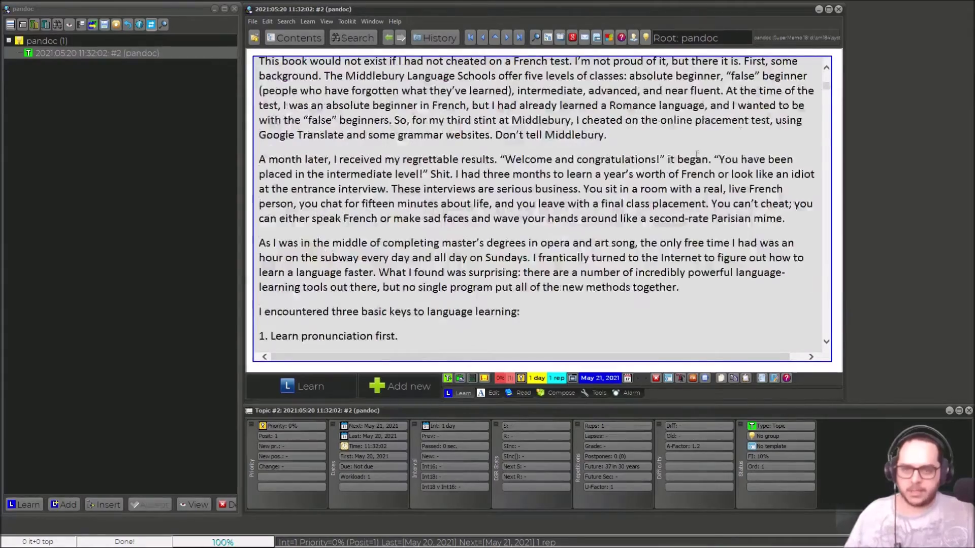
Step: Place the cursor after the acknowledgements' final 'Thank you.' and request deleting all text after it
{"action": "scroll", "coordinate": [695, 162], "scroll_direction": "up", "scroll_amount": 5}
{"action": "scroll", "coordinate": [695, 167], "scroll_direction": "up", "scroll_amount": 10}
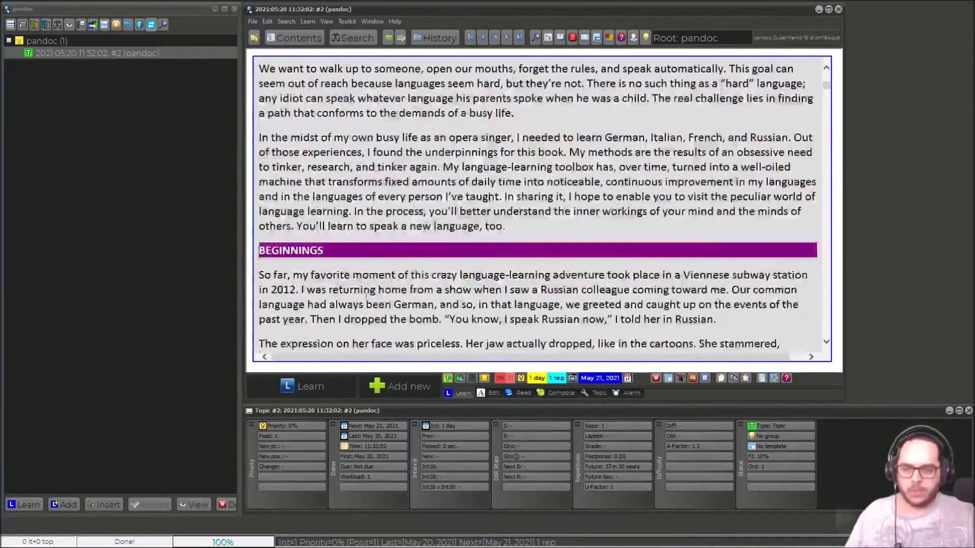
{"action": "scroll", "coordinate": [281, 265], "scroll_direction": "up", "scroll_amount": 5}
{"action": "scroll", "coordinate": [280, 265], "scroll_direction": "down", "scroll_amount": 4}
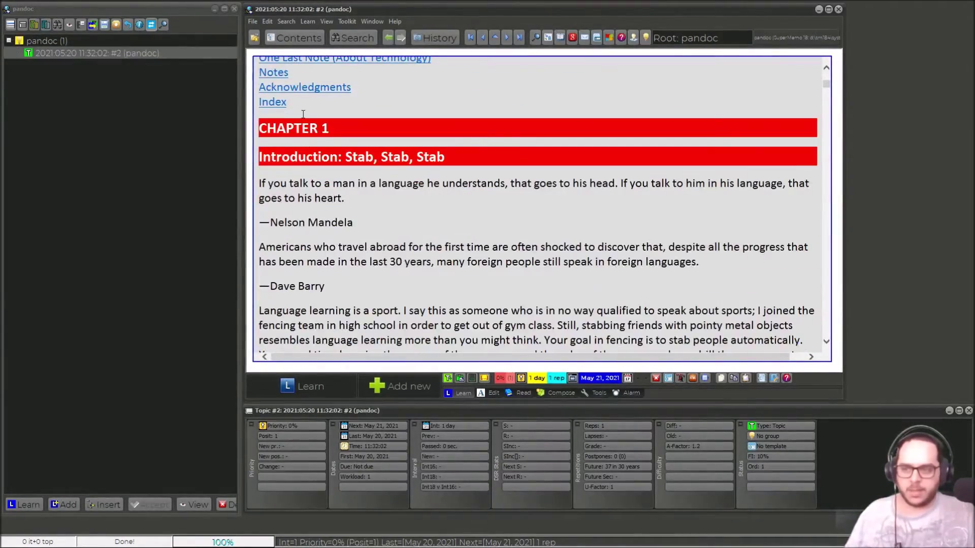
{"action": "left_click_drag", "start_coordinate": [260, 127], "coordinate": [356, 120]}
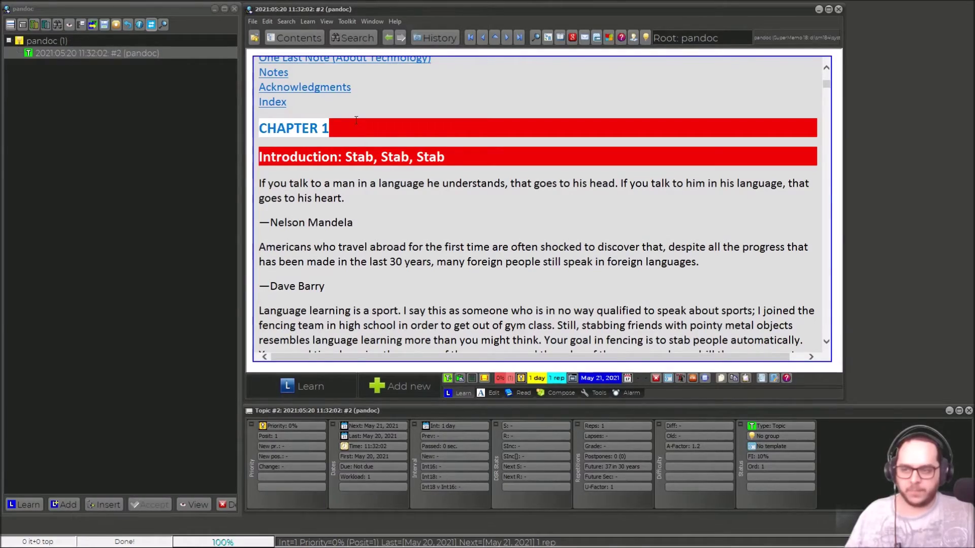
{"action": "scroll", "coordinate": [333, 168], "scroll_direction": "down", "scroll_amount": 15}
{"action": "scroll", "coordinate": [303, 152], "scroll_direction": "up", "scroll_amount": 2}
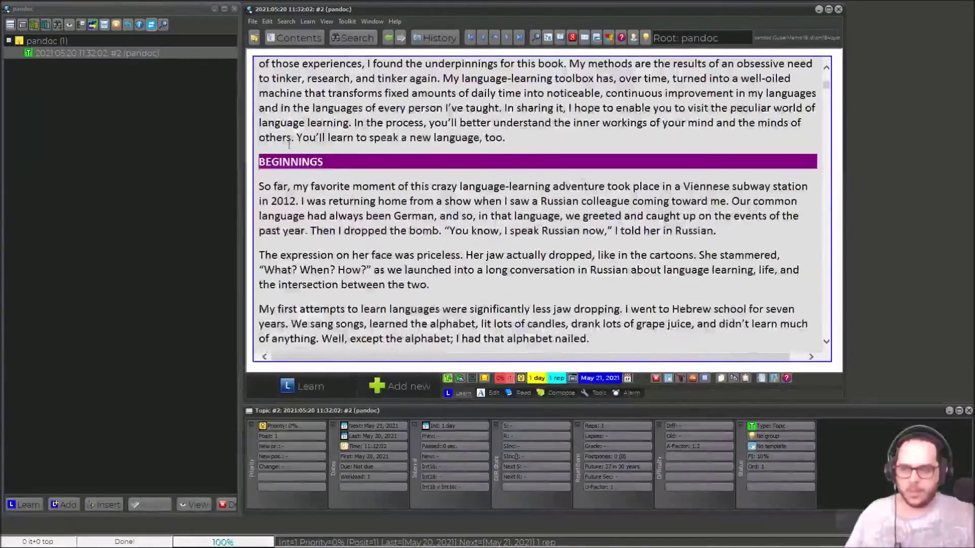
{"action": "scroll", "coordinate": [360, 157], "scroll_direction": "down", "scroll_amount": 20}
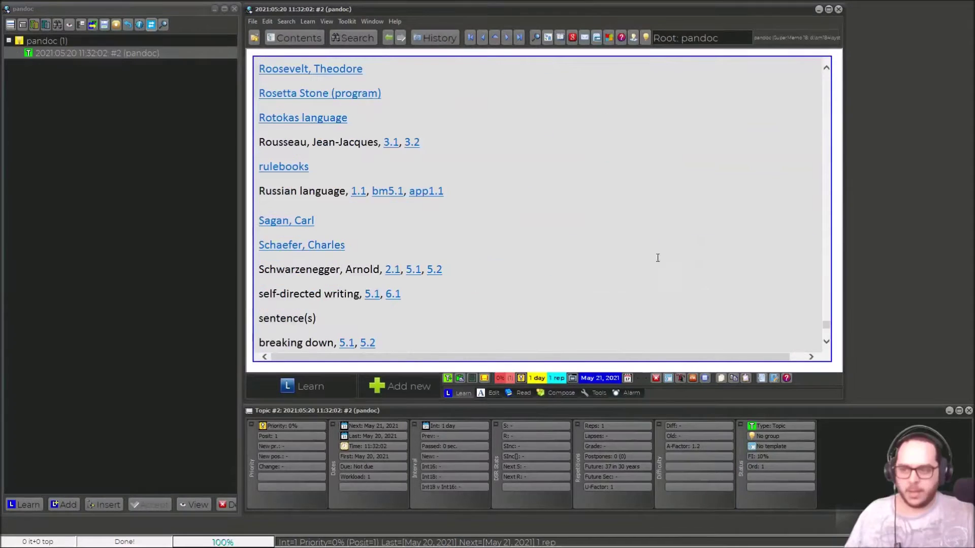
{"action": "scroll", "coordinate": [498, 245], "scroll_direction": "up", "scroll_amount": 20}
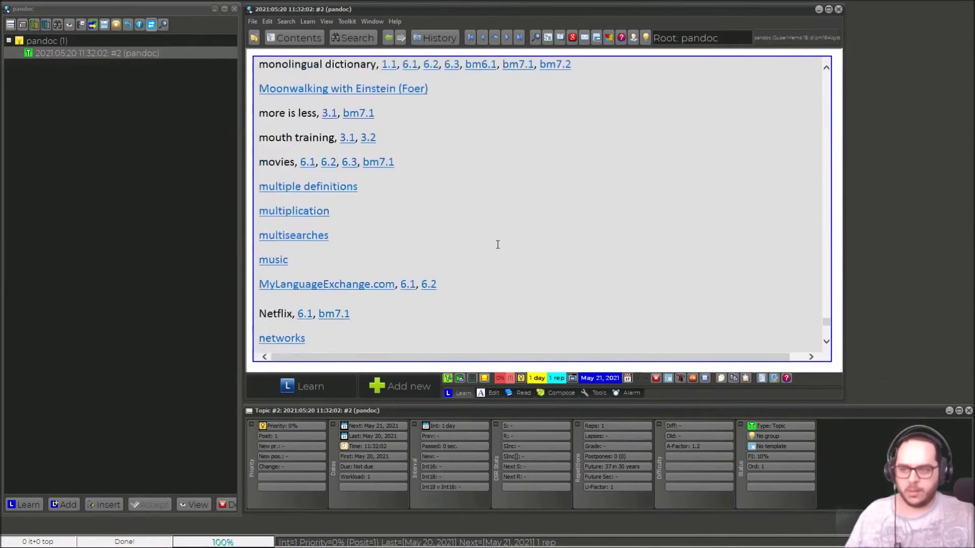
{"action": "scroll", "coordinate": [497, 245], "scroll_direction": "up", "scroll_amount": 10}
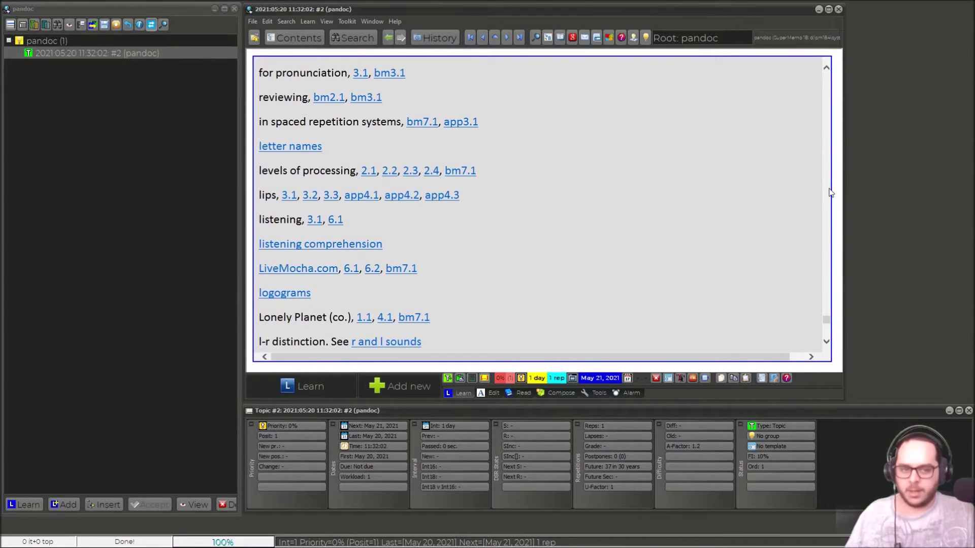
{"action": "scroll", "coordinate": [453, 131], "scroll_direction": "up", "scroll_amount": 15}
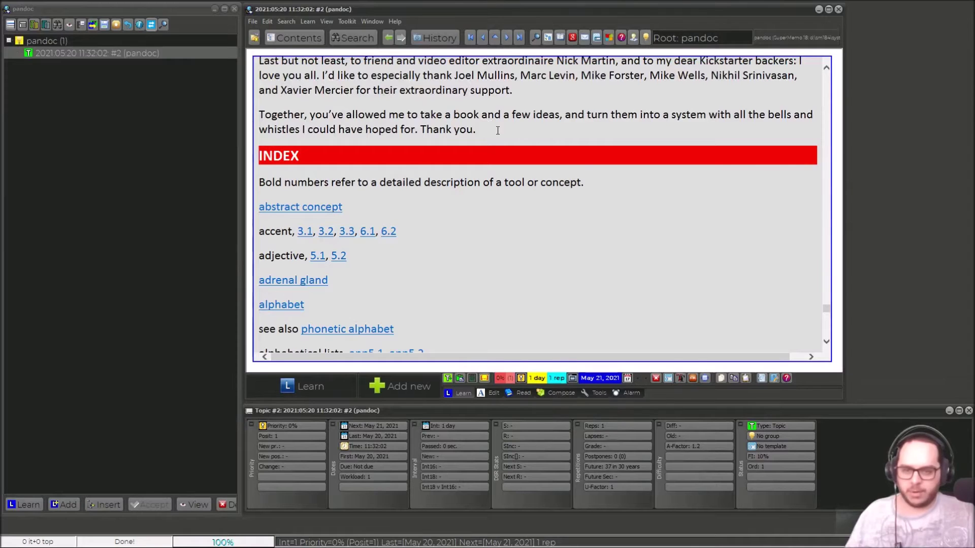
{"action": "left_click", "coordinate": [498, 130]}
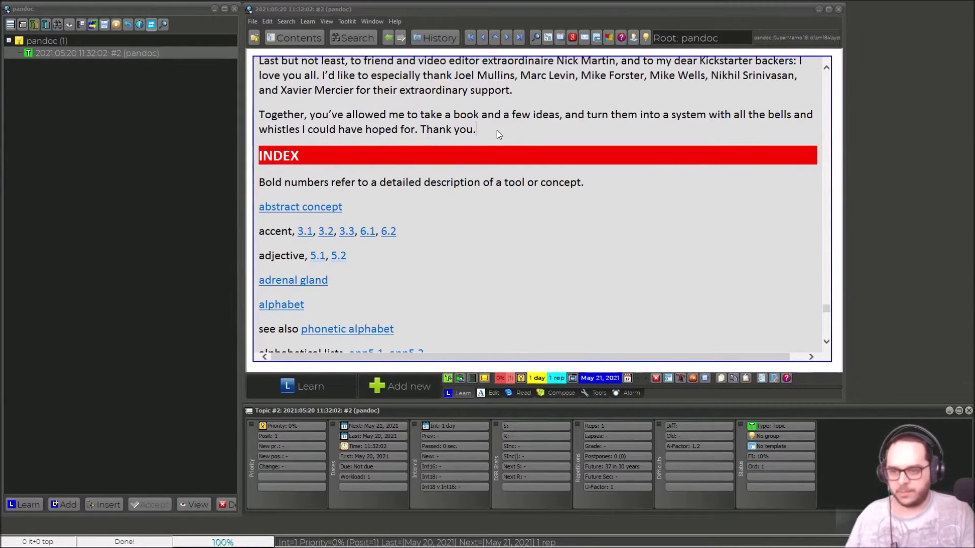
{"action": "key", "text": "ctrl+shift+Delete"}
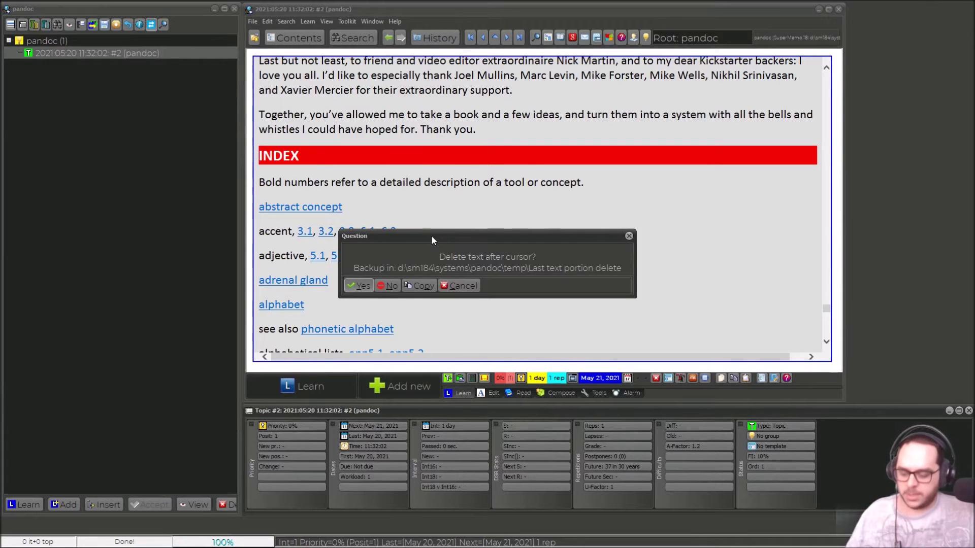
Step: Confirm deleting the index after 'Thank you.' and jump back to the top of the book
{"action": "left_click", "coordinate": [359, 287]}
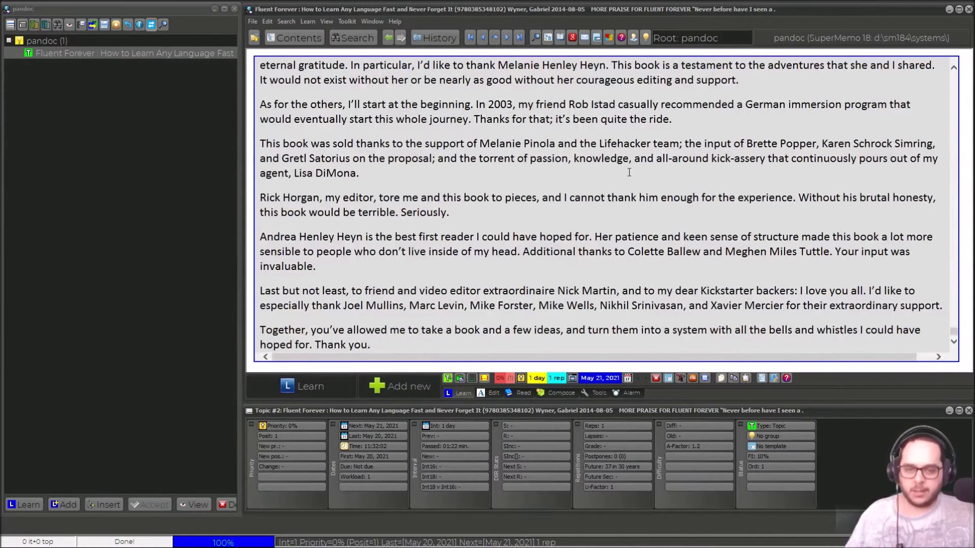
{"action": "left_click", "coordinate": [554, 221]}
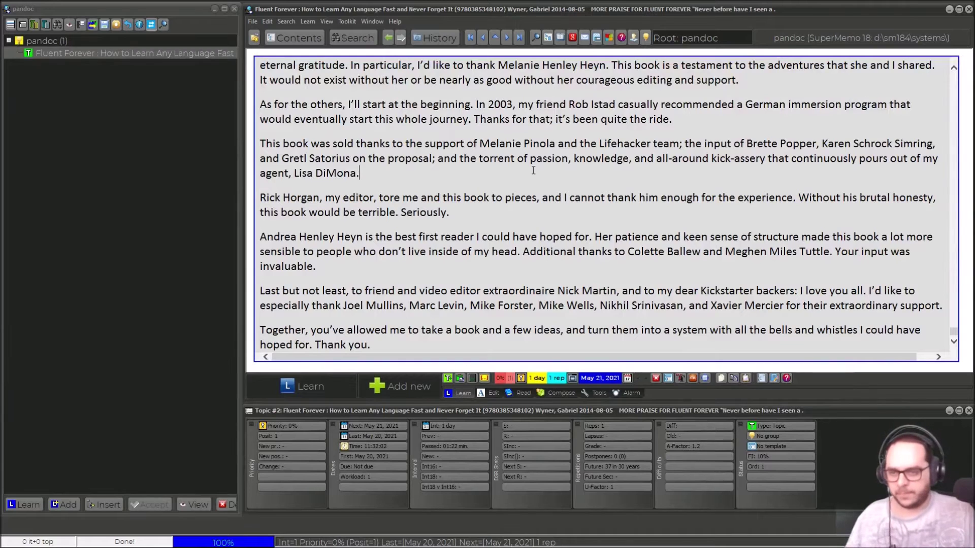
{"action": "key", "text": "ctrl+Return"}
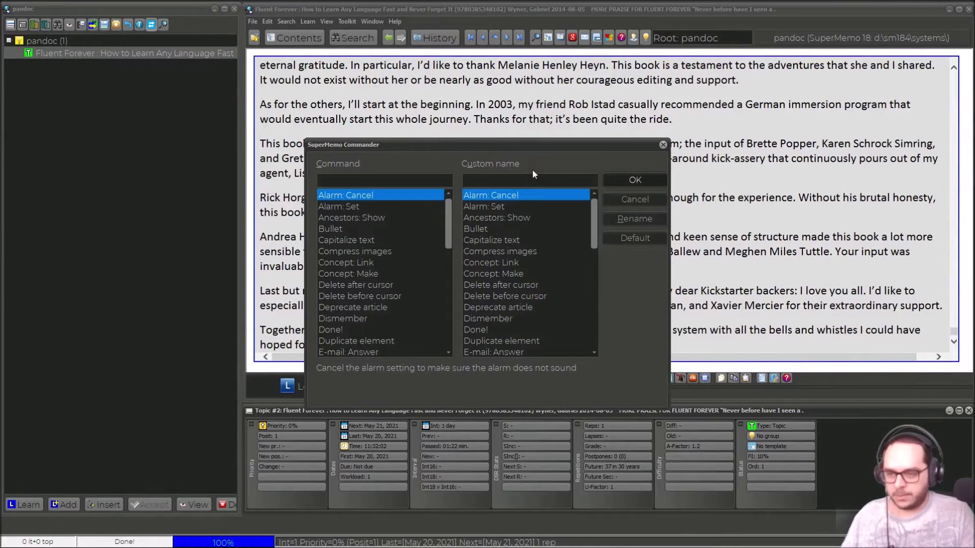
{"action": "key", "text": "Escape"}
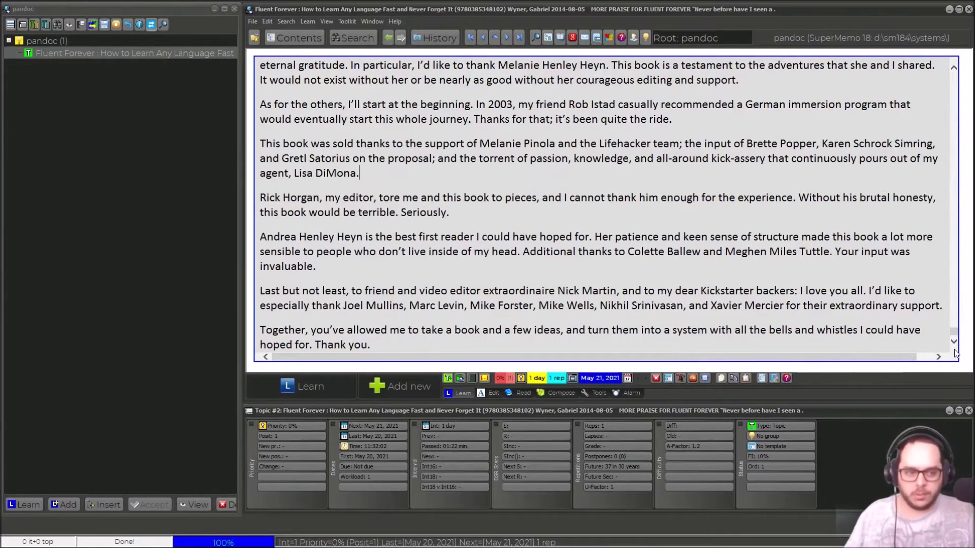
{"action": "key", "text": "ctrl+Home"}
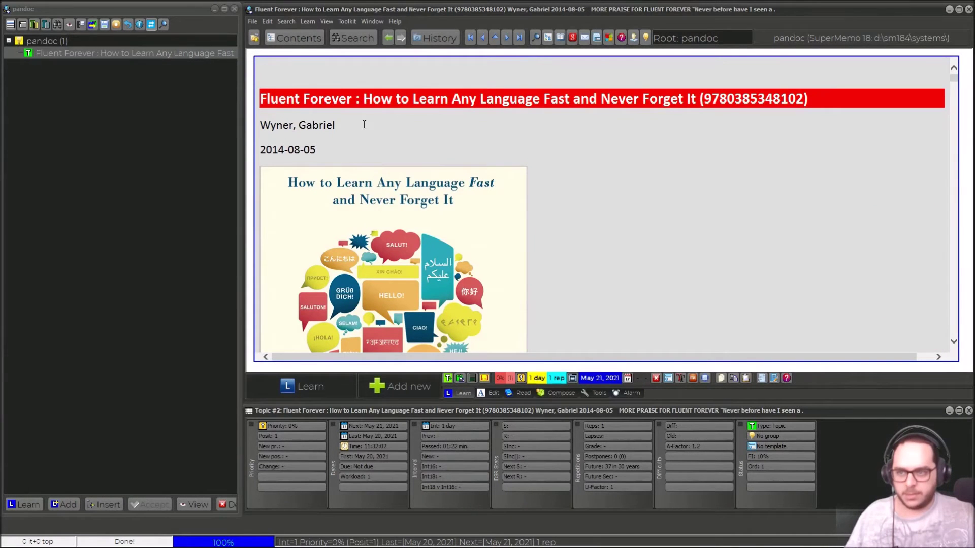
Step: Mark the selected book title as the topic's Title reference
{"action": "left_click_drag", "start_coordinate": [699, 99], "coordinate": [263, 94]}
{"action": "key", "text": "alt+q"}
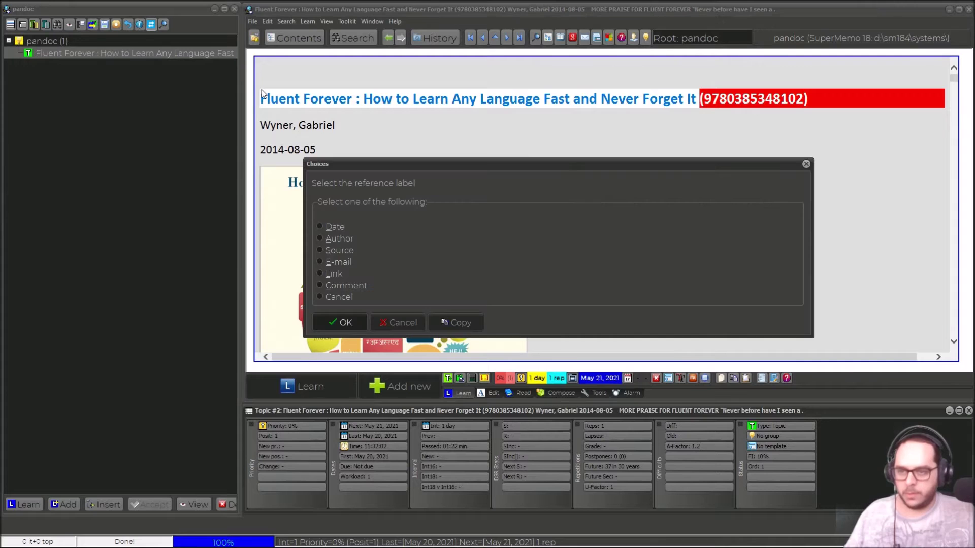
{"action": "left_click", "coordinate": [342, 322]}
Step: Label the author's name line as the Author reference and check the stored reference fields
{"action": "left_click_drag", "start_coordinate": [340, 202], "coordinate": [255, 199]}
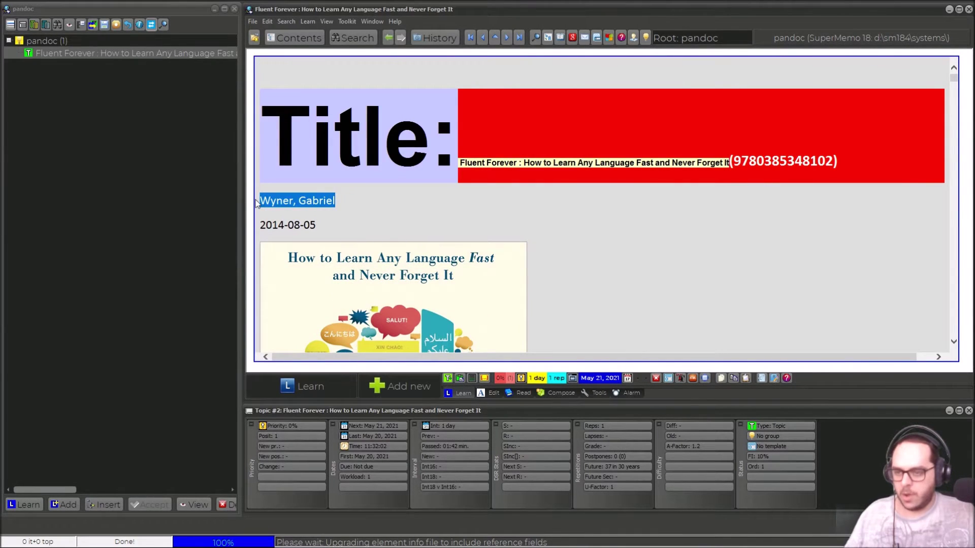
{"action": "key", "text": "alt+q"}
{"action": "left_click", "coordinate": [324, 237]}
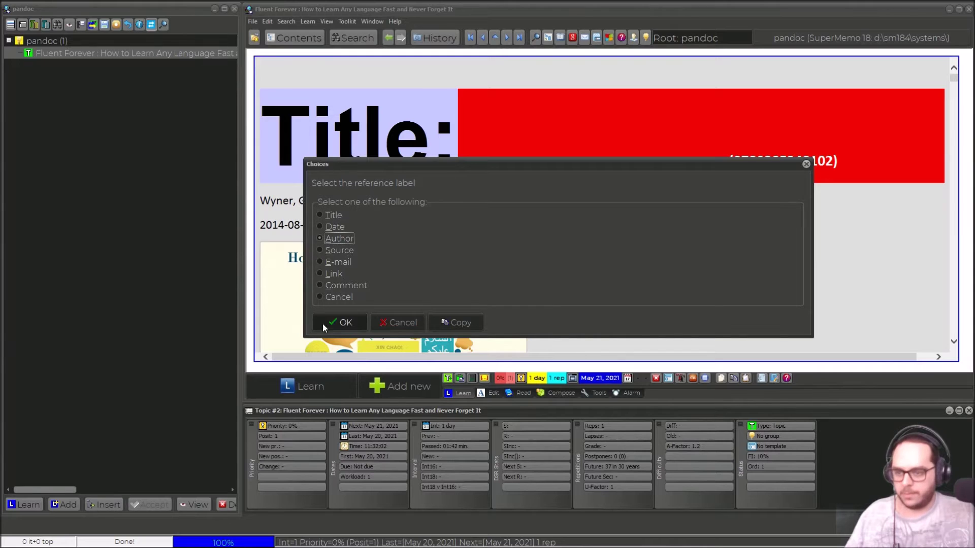
{"action": "left_click", "coordinate": [331, 323]}
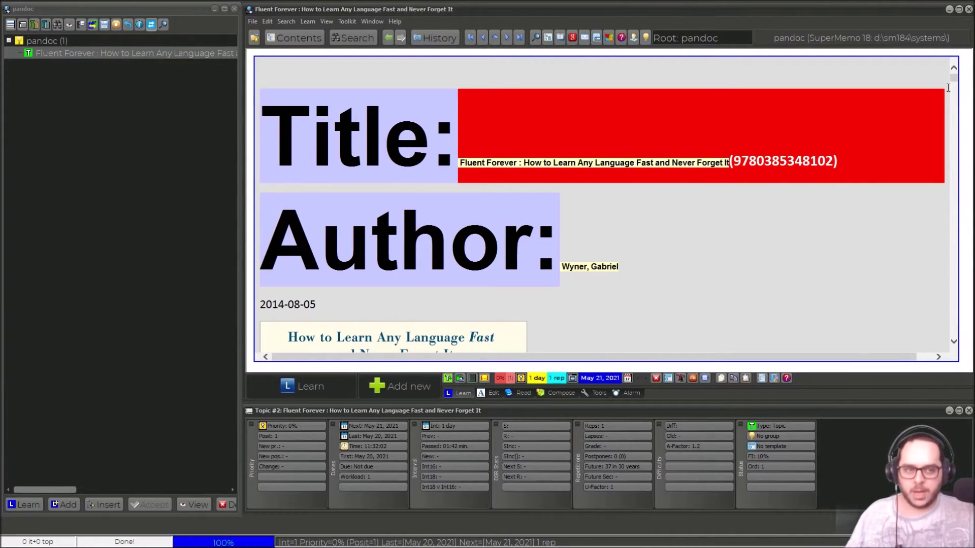
{"action": "left_click_drag", "start_coordinate": [954, 77], "coordinate": [964, 354]}
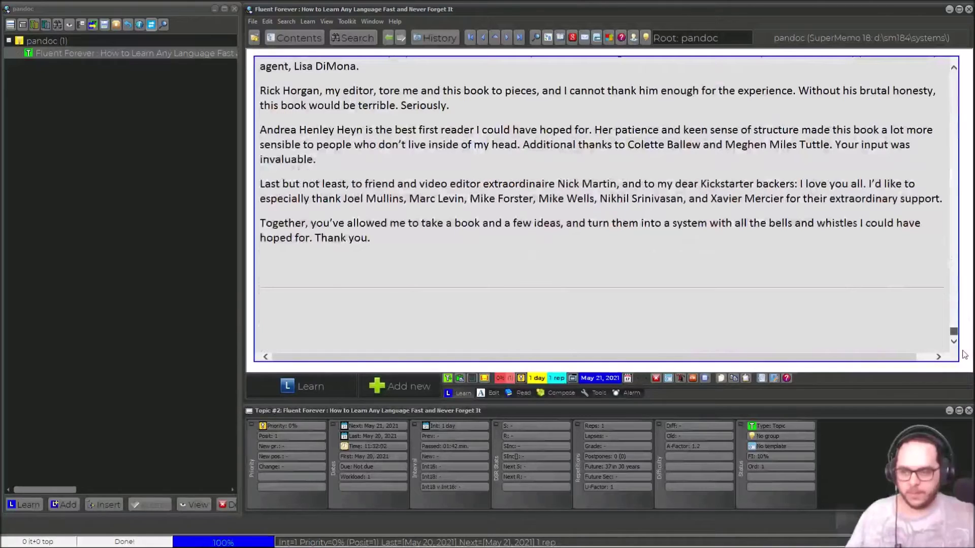
{"action": "type", "text": "#Author: Wyner, Gabriel #Title: Fluent Forever : How"}
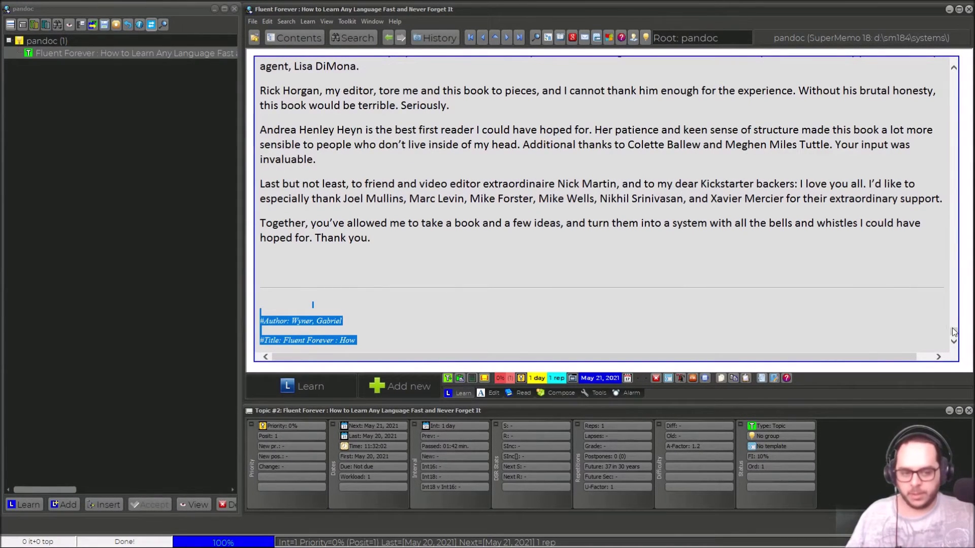
{"action": "left_click_drag", "start_coordinate": [954, 333], "coordinate": [942, 61]}
{"action": "scroll", "coordinate": [692, 239], "scroll_direction": "down", "scroll_amount": 8}
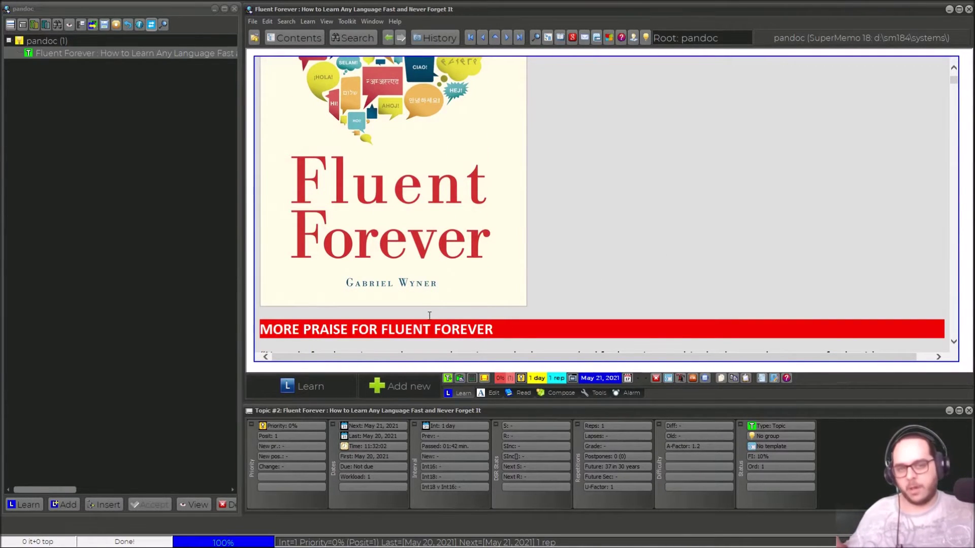
Step: Open the article's image list with Ctrl+F8 and preview several book images, ending on the forgetting-curve chart
{"action": "scroll", "coordinate": [467, 254], "scroll_direction": "down", "scroll_amount": 4}
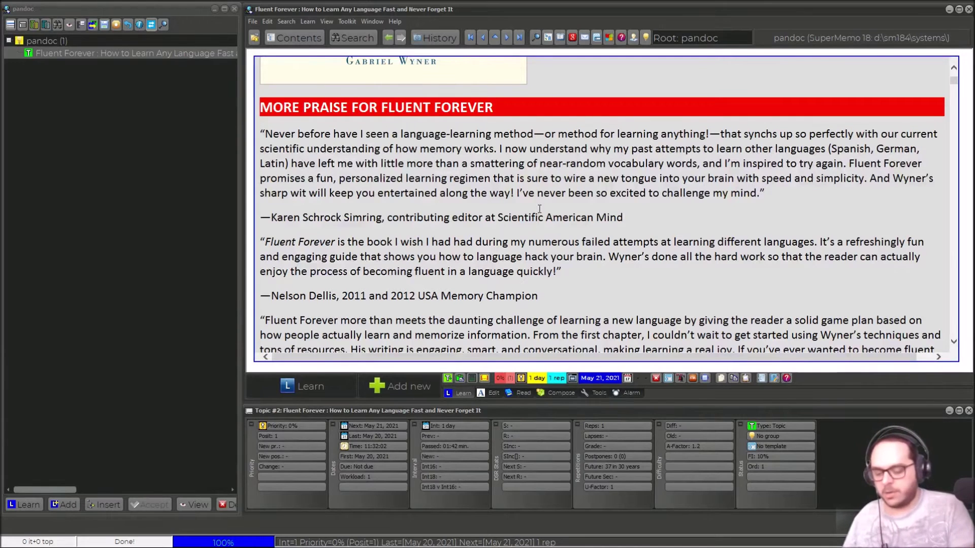
{"action": "key", "text": "ctrl+F8"}
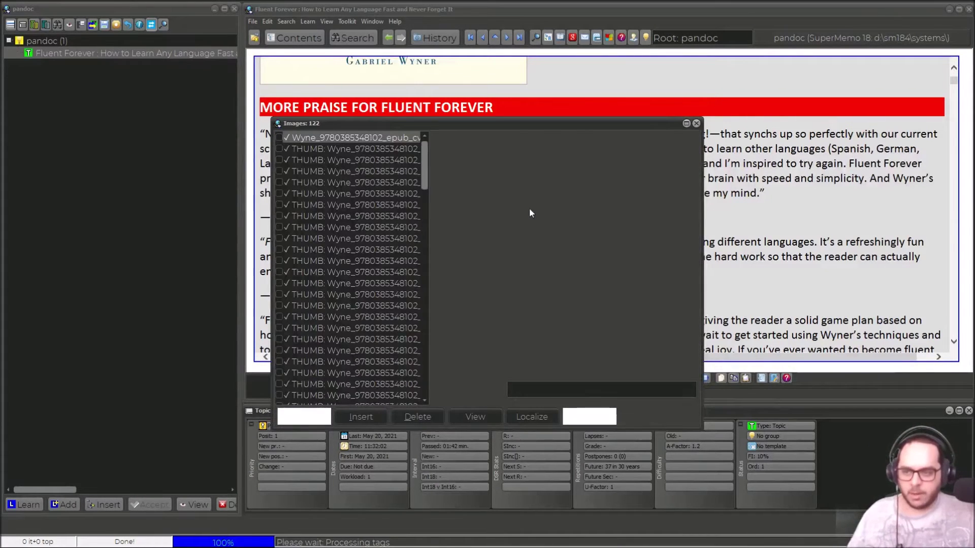
{"action": "left_click", "coordinate": [327, 245]}
{"action": "left_click", "coordinate": [309, 282]}
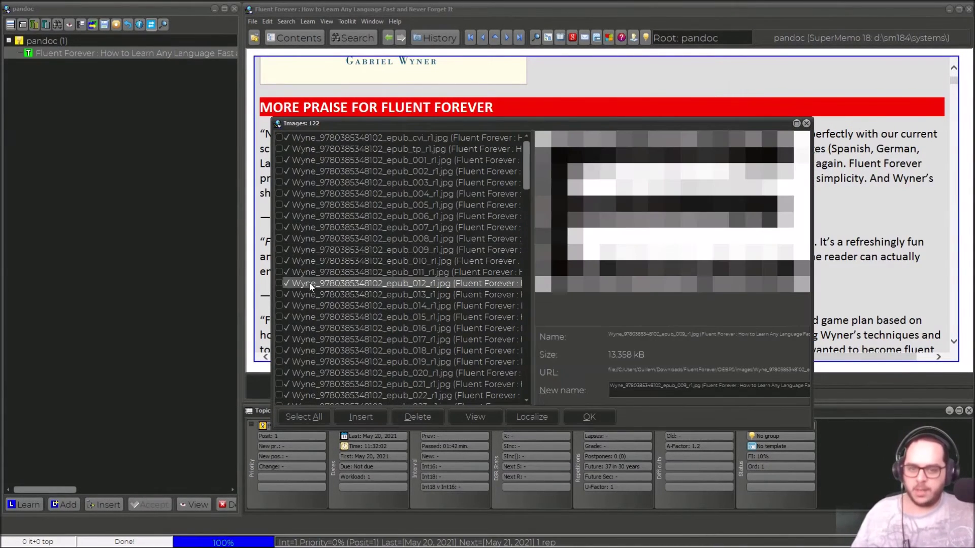
{"action": "left_click", "coordinate": [313, 260]}
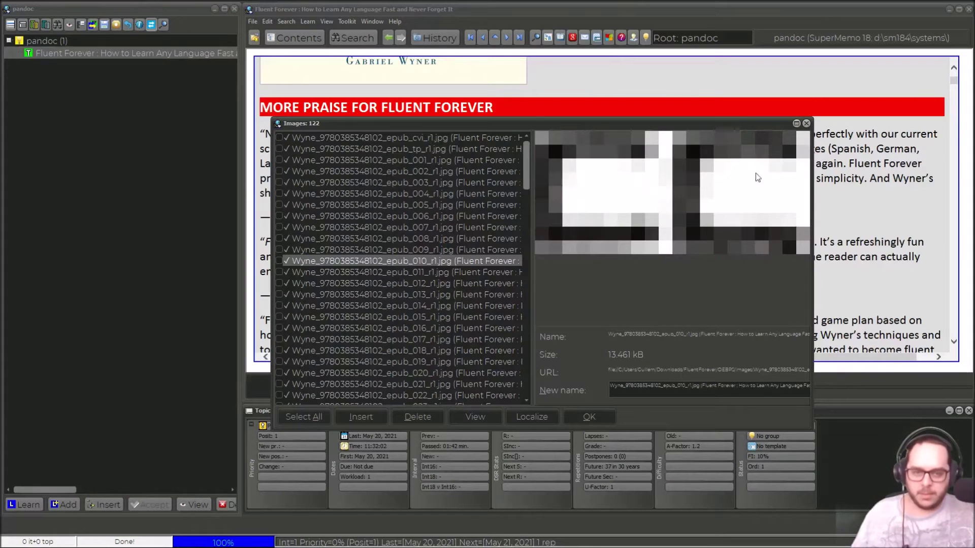
{"action": "left_click", "coordinate": [325, 204]}
{"action": "left_click", "coordinate": [322, 186]}
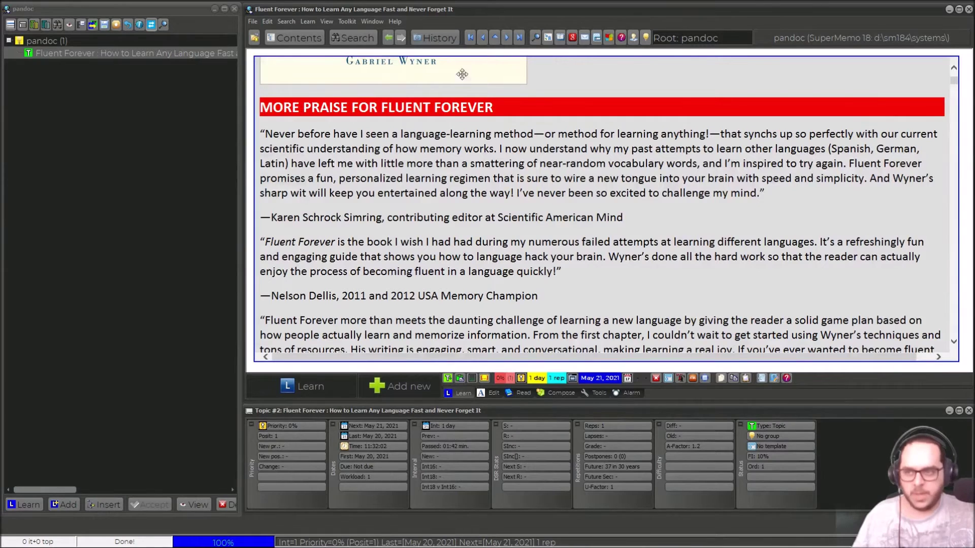
{"action": "left_click", "coordinate": [291, 22]}
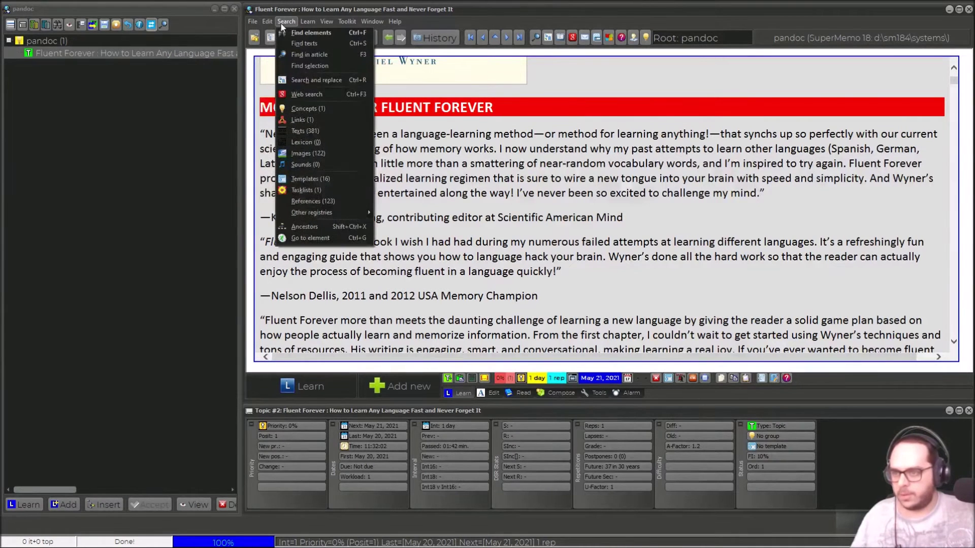
{"action": "left_click", "coordinate": [334, 154]}
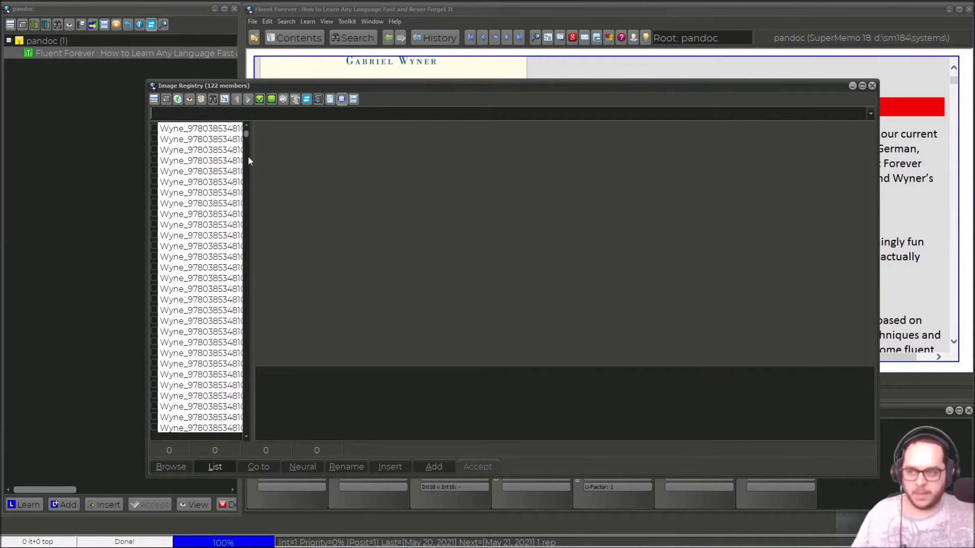
{"action": "left_click_drag", "start_coordinate": [249, 156], "coordinate": [354, 154]}
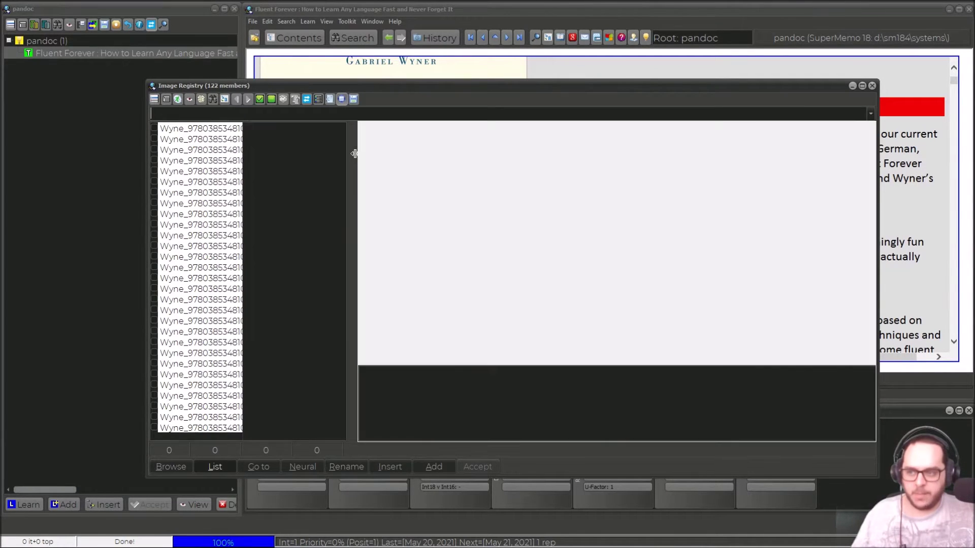
{"action": "left_click", "coordinate": [254, 203]}
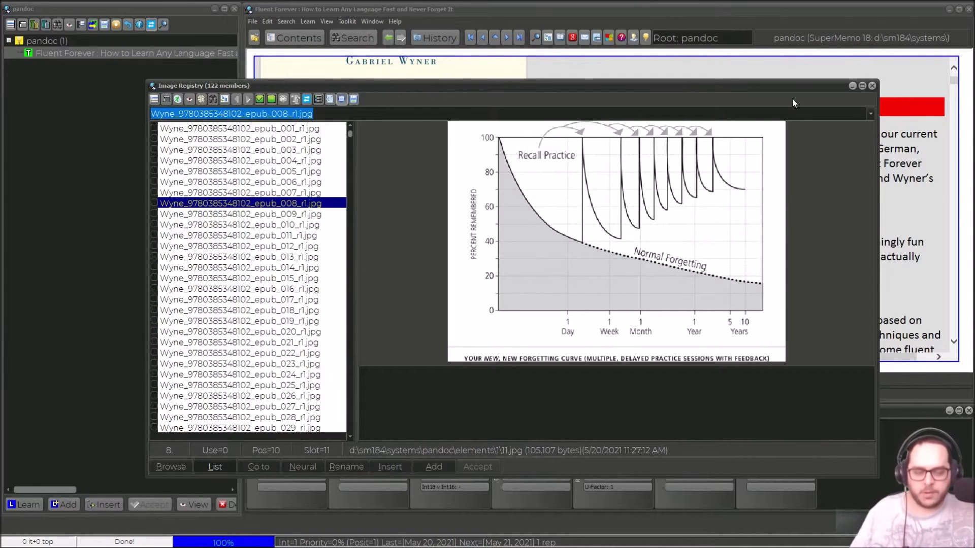
{"action": "left_click", "coordinate": [872, 87]}
{"action": "scroll", "coordinate": [515, 200], "scroll_direction": "down", "scroll_amount": 20}
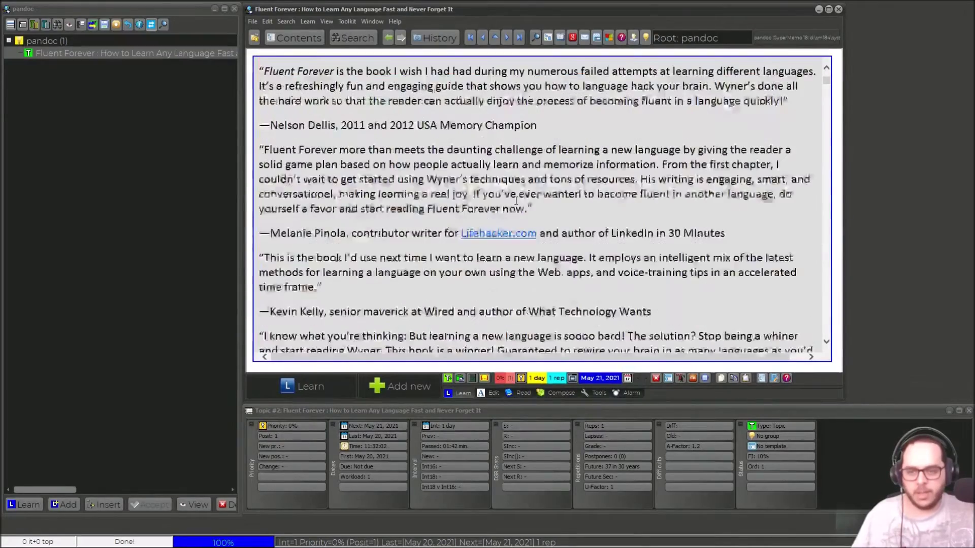
{"action": "scroll", "coordinate": [516, 202], "scroll_direction": "down", "scroll_amount": 20}
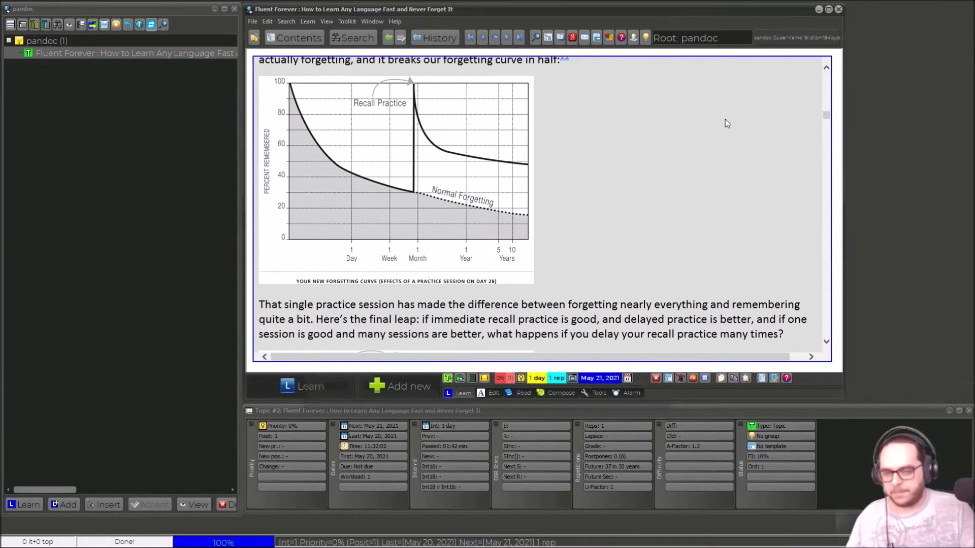
{"action": "key", "text": "ctrl+Return"}
Step: Split the book topic using only the custom marker <HR>, unchecking the line, wiki and heading markers
{"action": "type", "text": "split"}
{"action": "key", "text": "Return"}
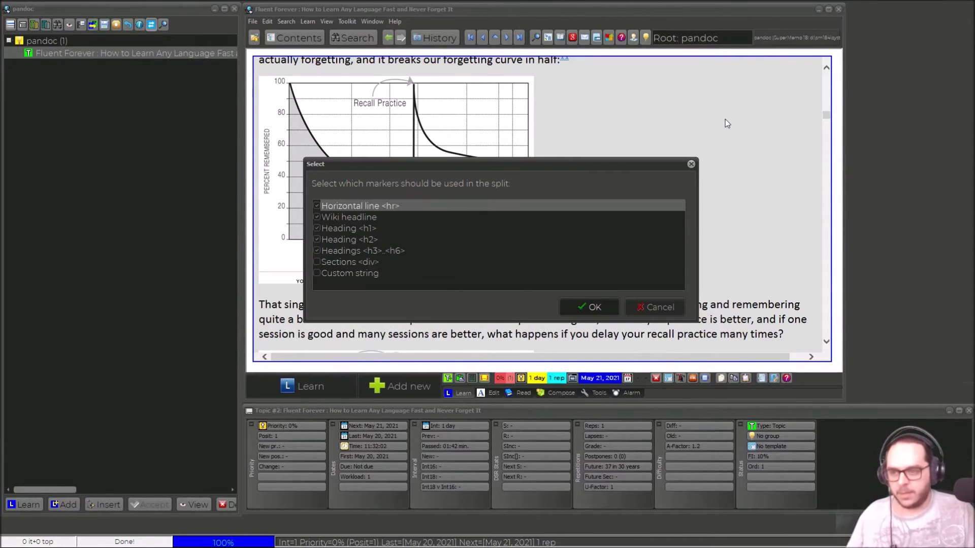
{"action": "left_click", "coordinate": [316, 216]}
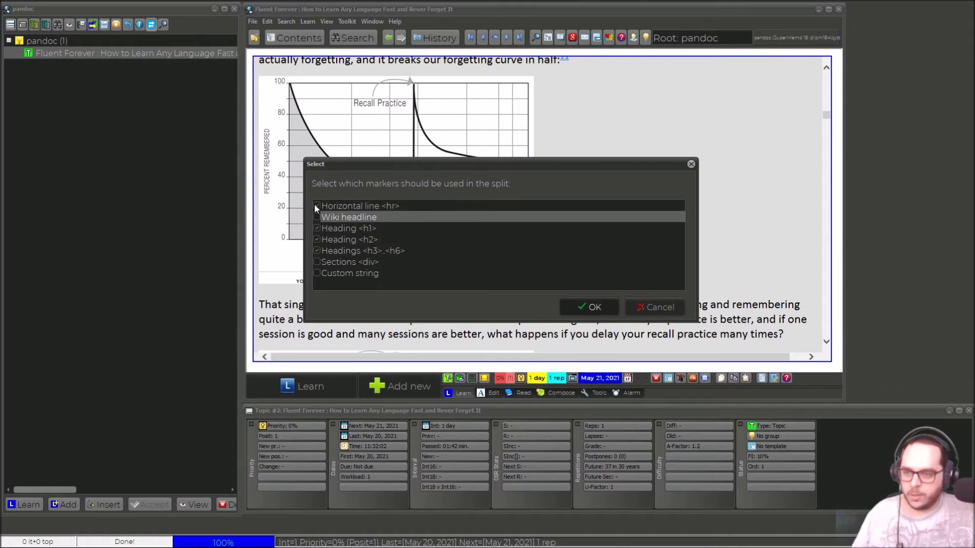
{"action": "left_click", "coordinate": [315, 205]}
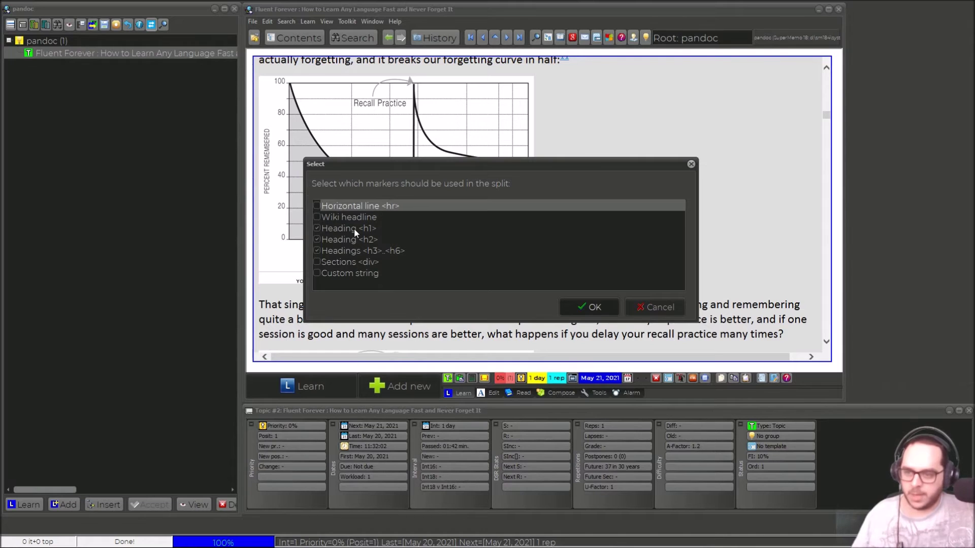
{"action": "left_click", "coordinate": [318, 228]}
{"action": "left_click", "coordinate": [318, 239]}
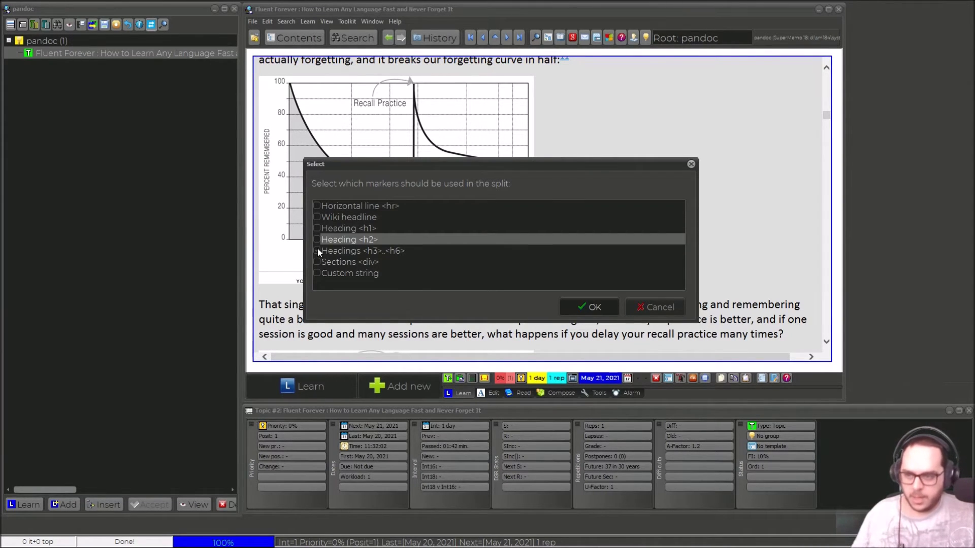
{"action": "left_click", "coordinate": [318, 249]}
{"action": "left_click", "coordinate": [317, 273]}
{"action": "left_click", "coordinate": [590, 306]}
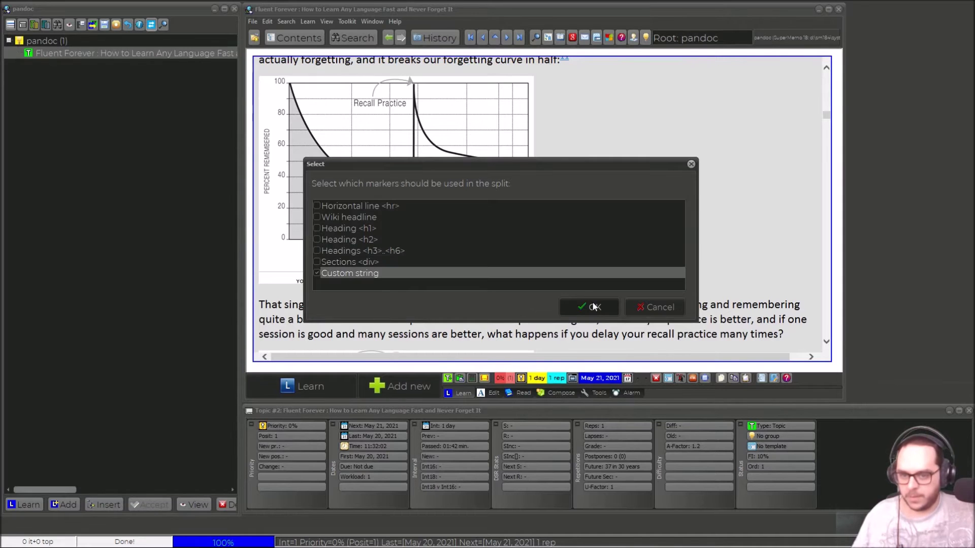
{"action": "type", "text": "<H"}
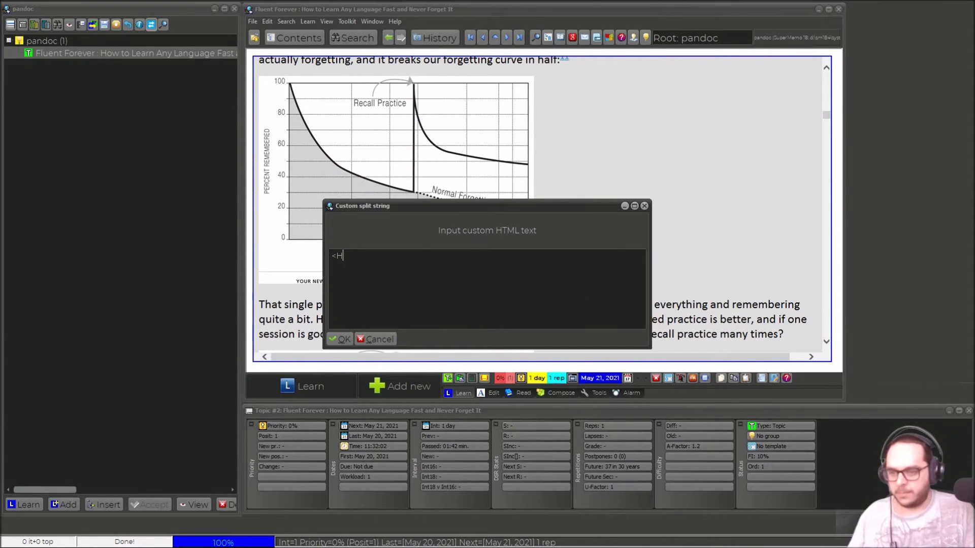
{"action": "type", "text": "R>"}
{"action": "key", "text": "Return"}
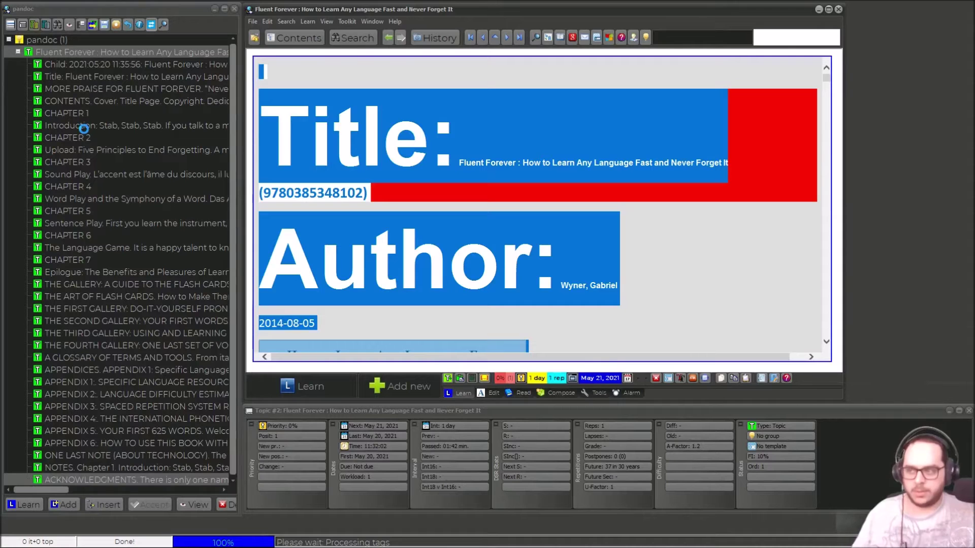
Step: Multi-select the CHAPTER 1, 2, 3, 5, 6 and 7 heading topics in the Contents tree
{"action": "left_click", "coordinate": [81, 135]}
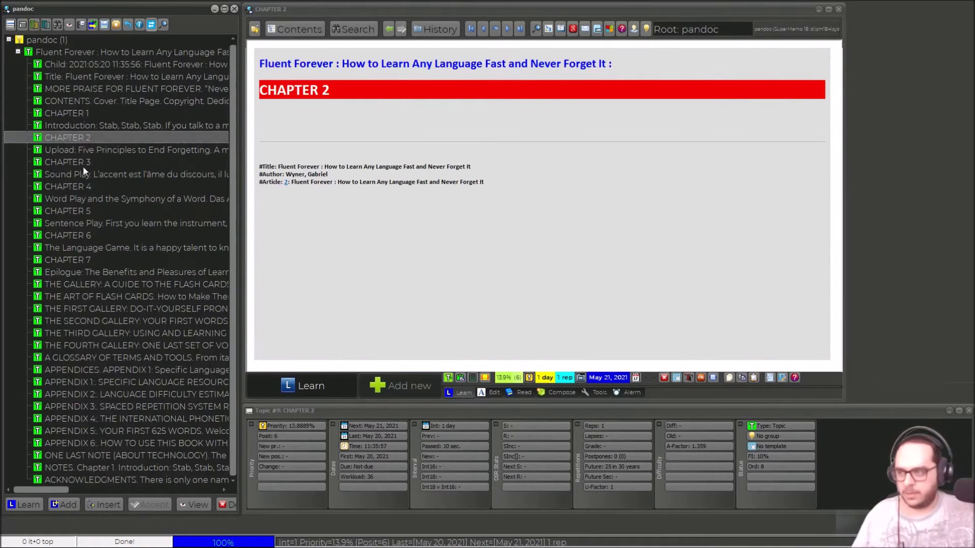
{"action": "left_click", "coordinate": [68, 259]}
{"action": "left_click", "coordinate": [71, 235], "text": "ctrl"}
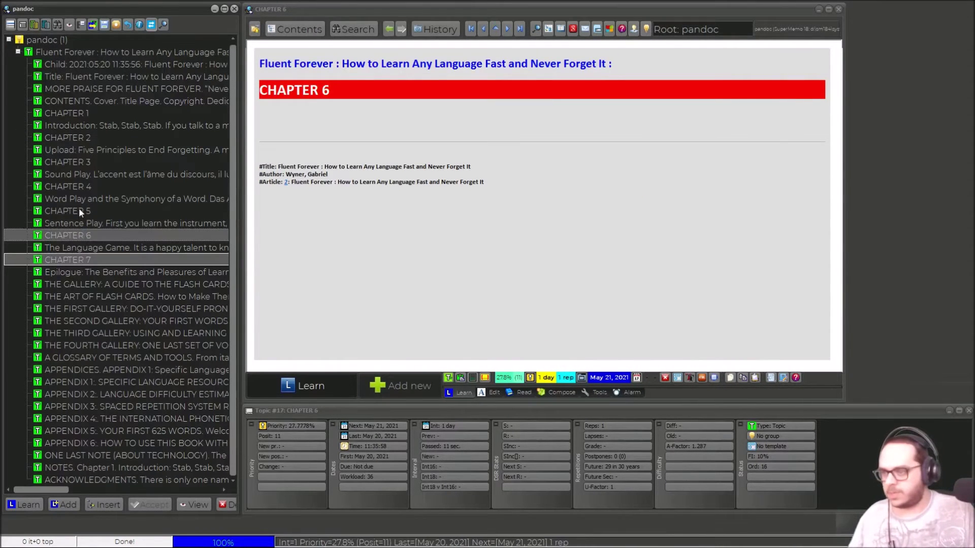
{"action": "left_click", "coordinate": [78, 210], "text": "ctrl"}
{"action": "left_click", "coordinate": [76, 174], "text": "ctrl"}
{"action": "left_click", "coordinate": [77, 162], "text": "ctrl"}
{"action": "left_click", "coordinate": [79, 137], "text": "ctrl"}
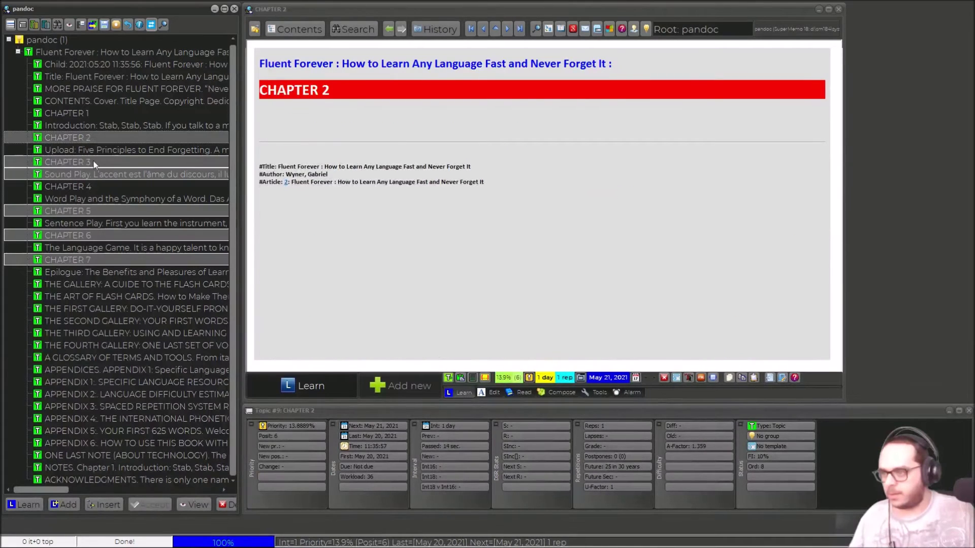
{"action": "left_click", "coordinate": [89, 175], "text": "ctrl"}
{"action": "left_click", "coordinate": [78, 117], "text": "ctrl"}
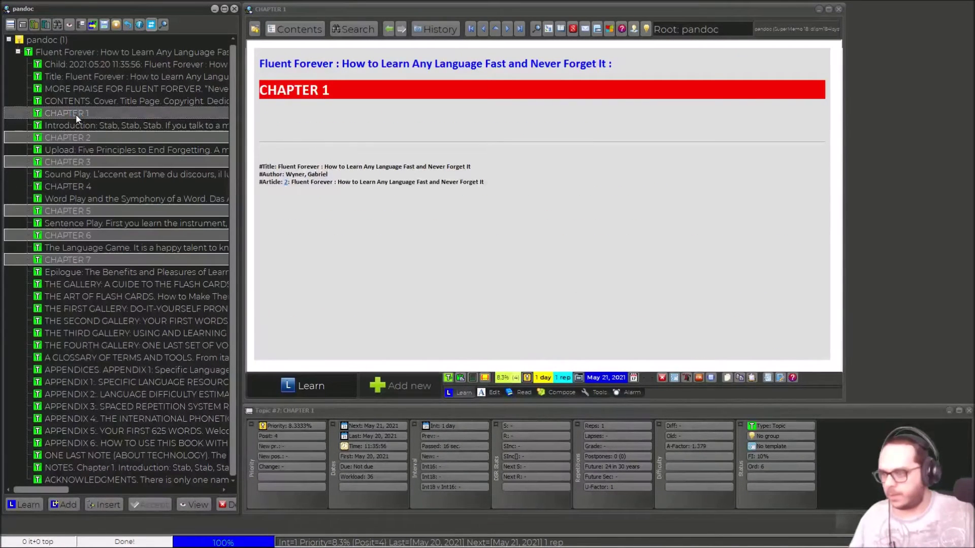
Step: Delete the selected chapter heading topics, confirming each prompt, then select the remaining CHAPTER 4
{"action": "key", "text": "Delete"}
{"action": "key", "text": "Return"}
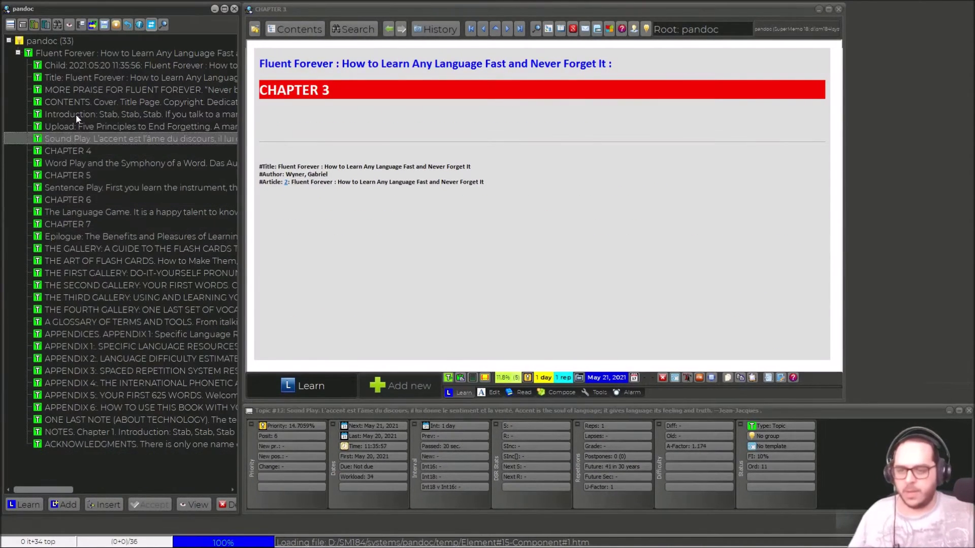
{"action": "key", "text": "Delete"}
{"action": "key", "text": "Return"}
{"action": "key", "text": "Delete"}
{"action": "key", "text": "Return"}
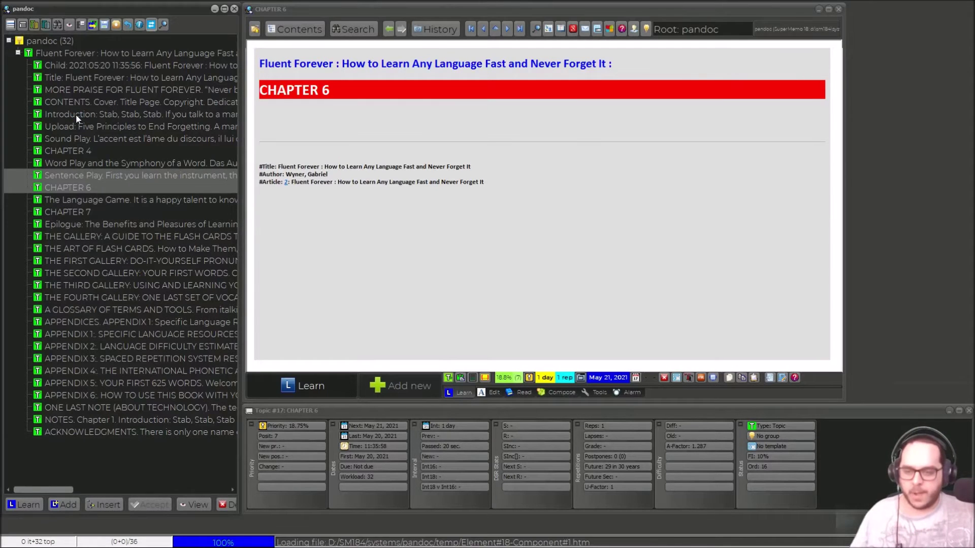
{"action": "key", "text": "Delete"}
{"action": "key", "text": "Return"}
{"action": "key", "text": "Delete"}
{"action": "key", "text": "Return"}
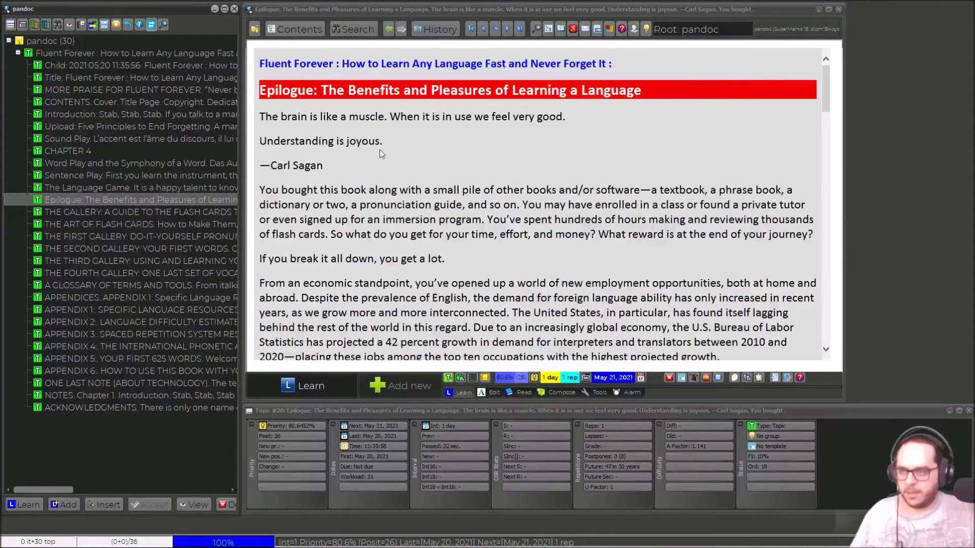
{"action": "left_click", "coordinate": [74, 151]}
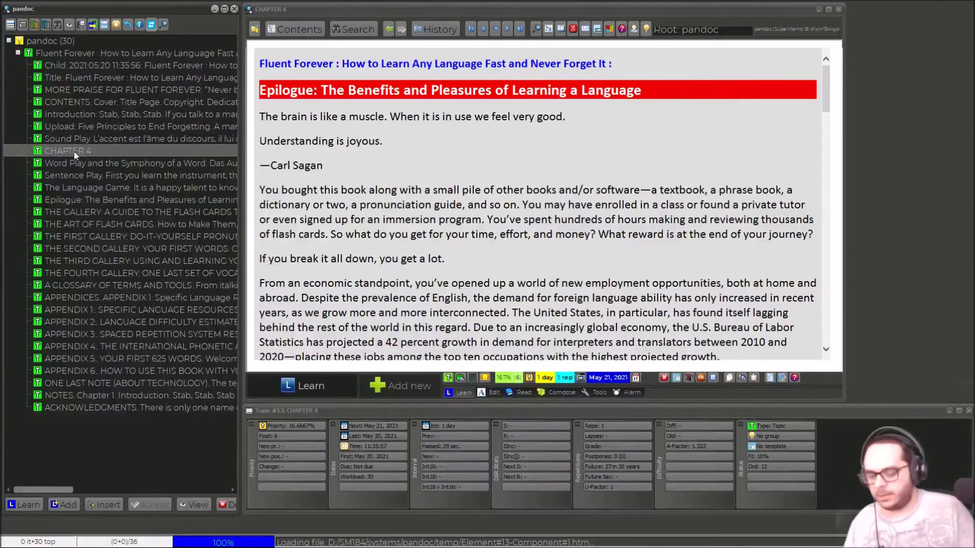
Step: Delete the CHAPTER 4 topic
{"action": "key", "text": "Delete"}
{"action": "key", "text": "Return"}
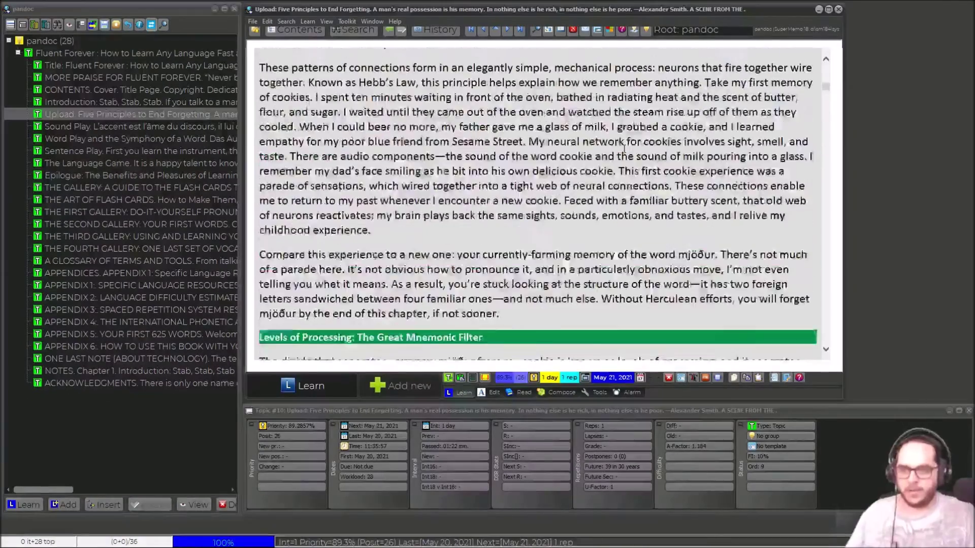
{"action": "scroll", "coordinate": [622, 148], "scroll_direction": "up", "scroll_amount": 10}
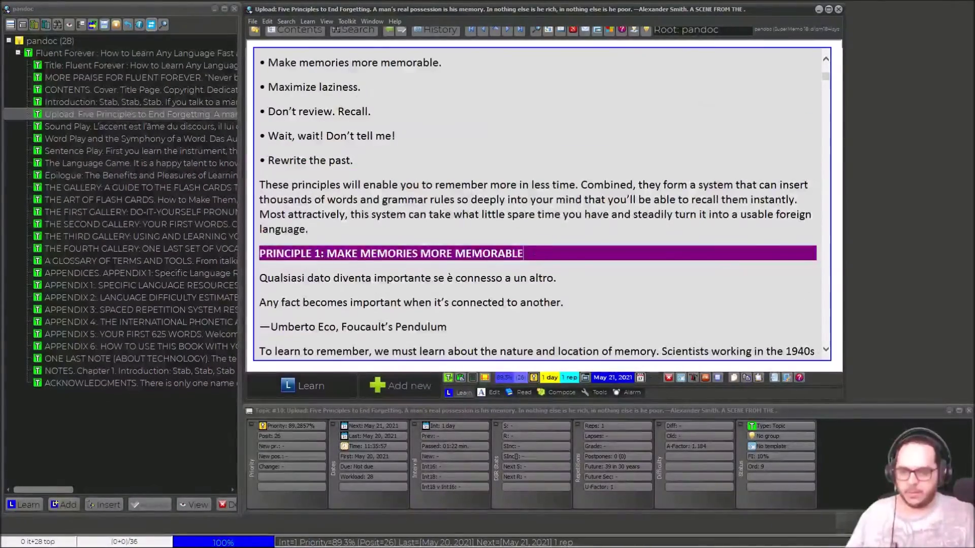
Step: Split the Upload chapter at its <H1> PRINCIPLE headings, dismiss the parent, and open PRINCIPLE 1
{"action": "left_click_drag", "start_coordinate": [523, 254], "coordinate": [247, 255]}
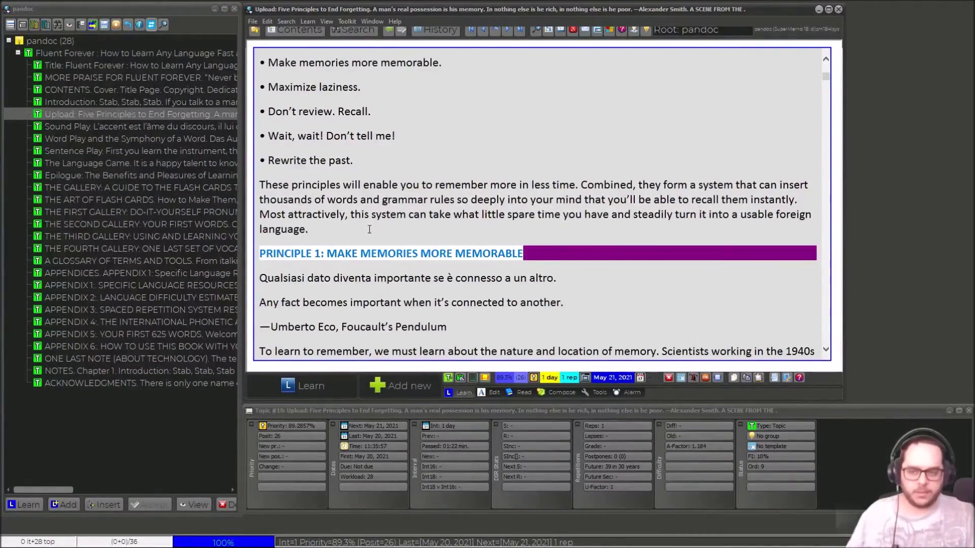
{"action": "left_click", "coordinate": [462, 201]}
{"action": "key", "text": "ctrl+Return"}
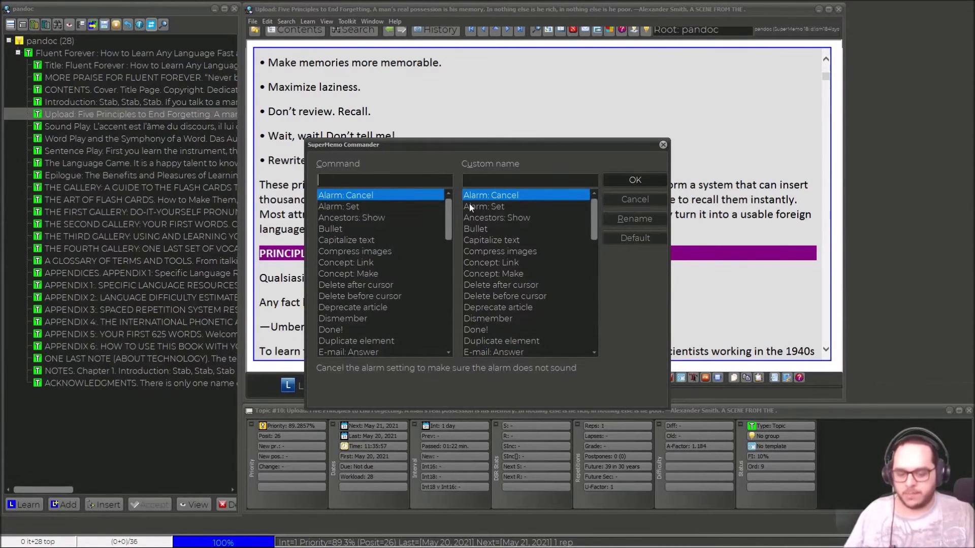
{"action": "type", "text": "split"}
{"action": "key", "text": "Return"}
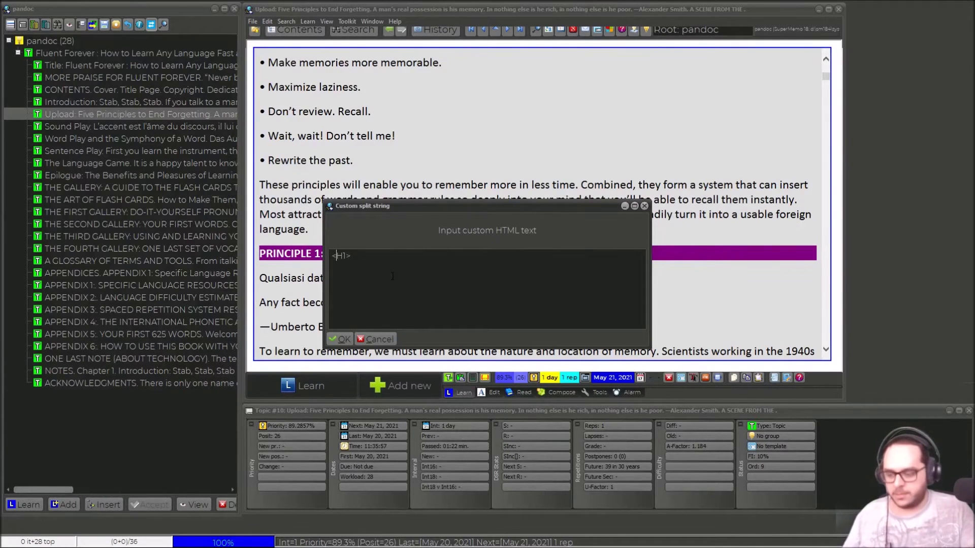
{"action": "key", "text": "Return"}
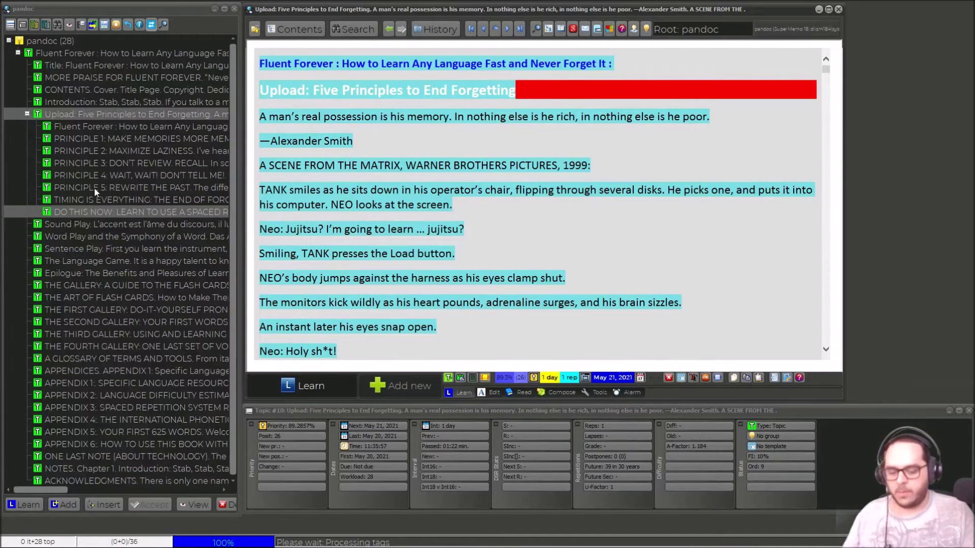
{"action": "key", "text": "Return"}
{"action": "key", "text": "Return"}
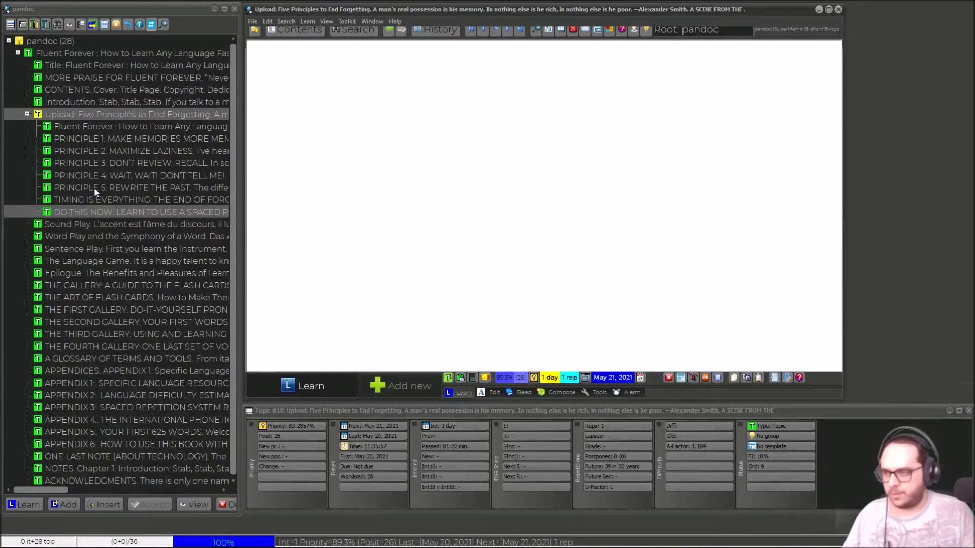
{"action": "left_click", "coordinate": [80, 128]}
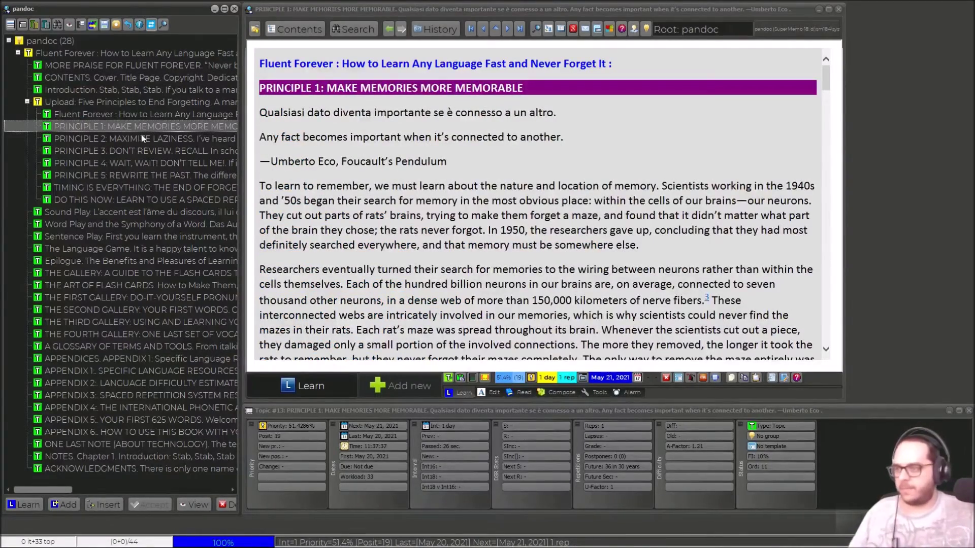
Step: Split PRINCIPLE 1 into child topics at its section headings, such as Levels of Processing
{"action": "scroll", "coordinate": [500, 179], "scroll_direction": "down", "scroll_amount": 20}
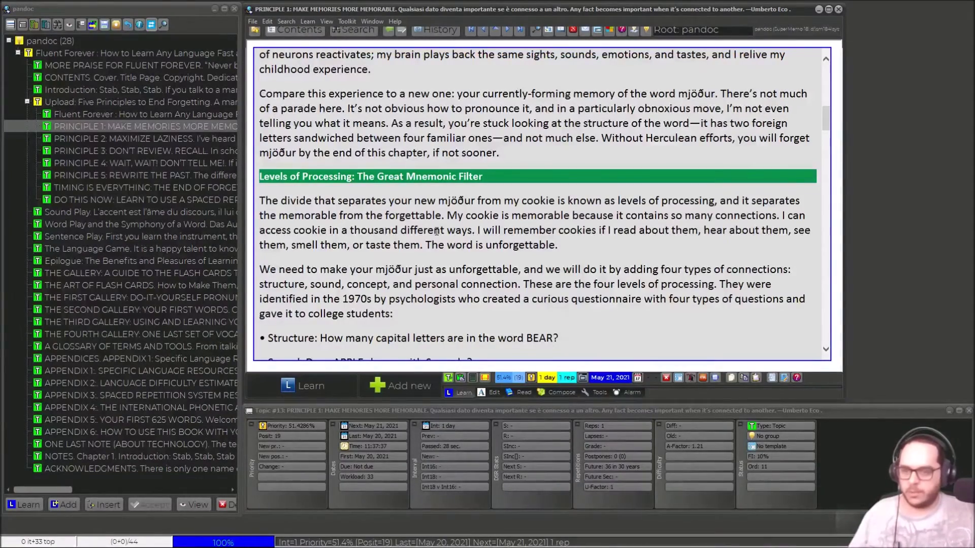
{"action": "scroll", "coordinate": [436, 232], "scroll_direction": "up", "scroll_amount": 5}
{"action": "scroll", "coordinate": [436, 231], "scroll_direction": "down", "scroll_amount": 20}
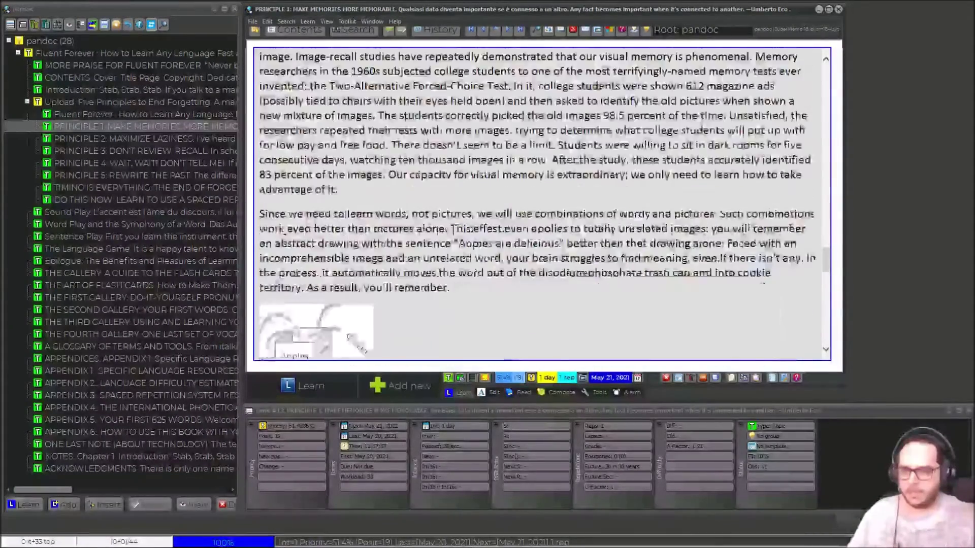
{"action": "scroll", "coordinate": [270, 274], "scroll_direction": "up", "scroll_amount": 10}
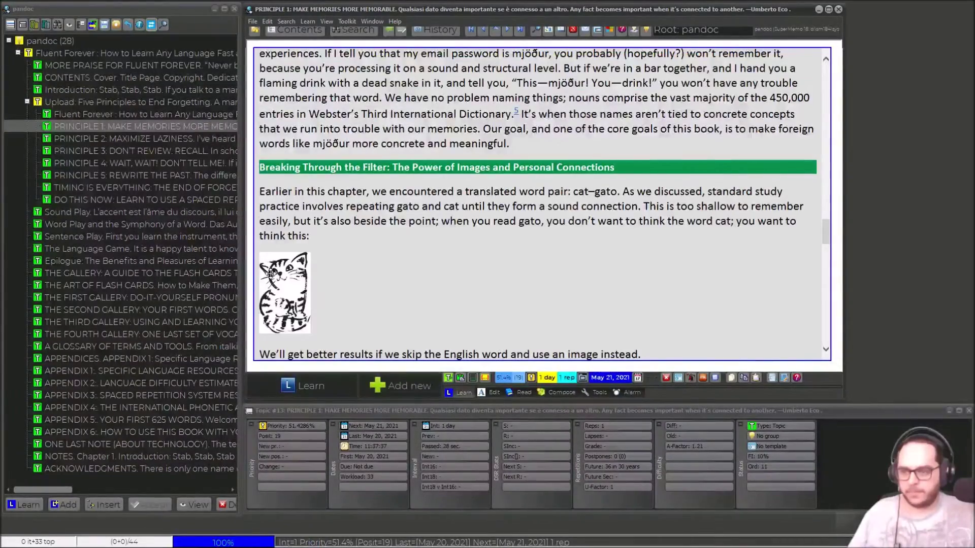
{"action": "scroll", "coordinate": [270, 274], "scroll_direction": "up", "scroll_amount": 1}
{"action": "scroll", "coordinate": [344, 185], "scroll_direction": "down", "scroll_amount": 13}
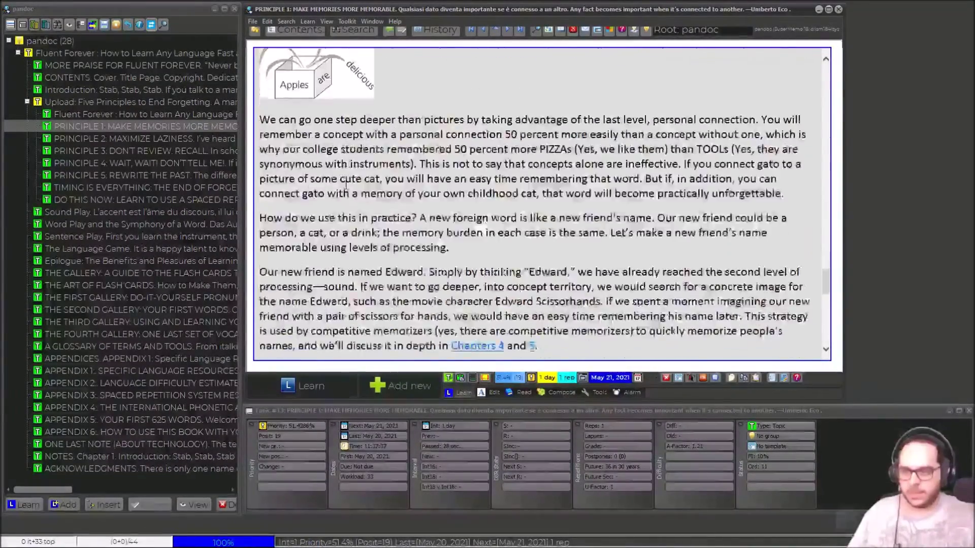
{"action": "scroll", "coordinate": [344, 185], "scroll_direction": "up", "scroll_amount": 20}
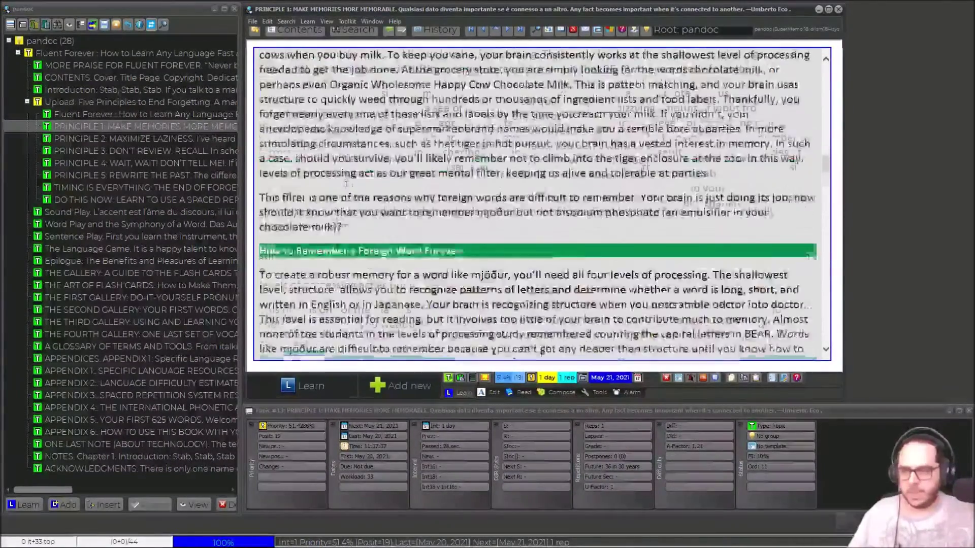
{"action": "key", "text": "ctrl+Return"}
{"action": "type", "text": "s"}
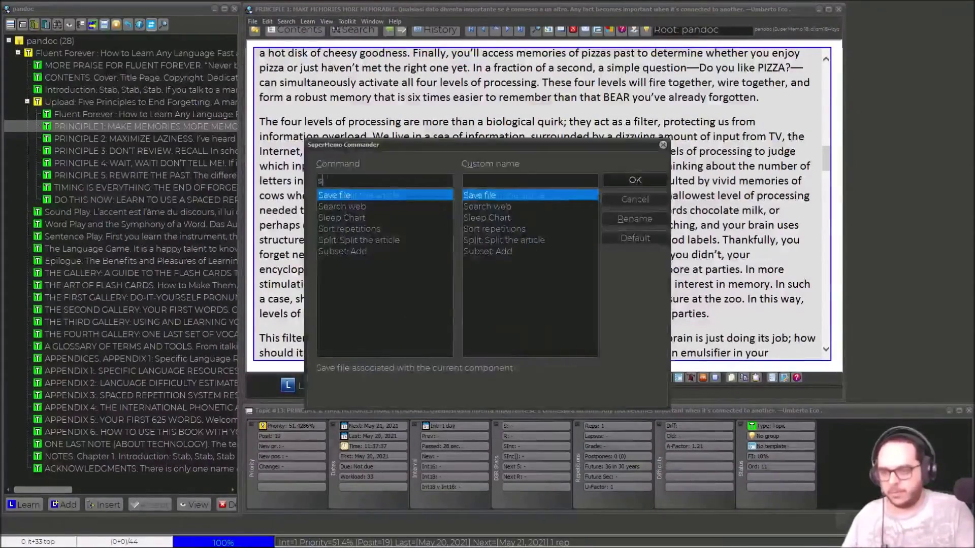
{"action": "key", "text": "Return"}
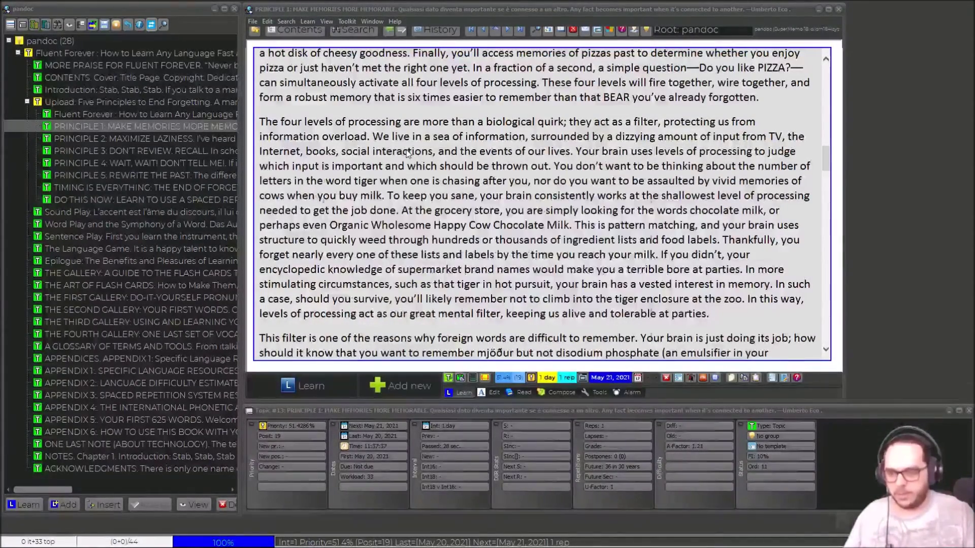
{"action": "key", "text": "Return"}
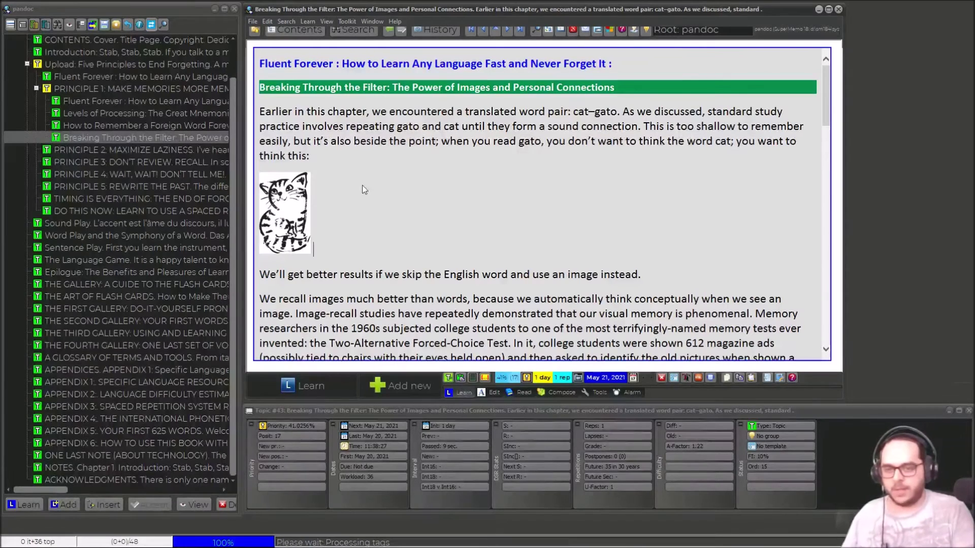
{"action": "key", "text": "ctrl+f8"}
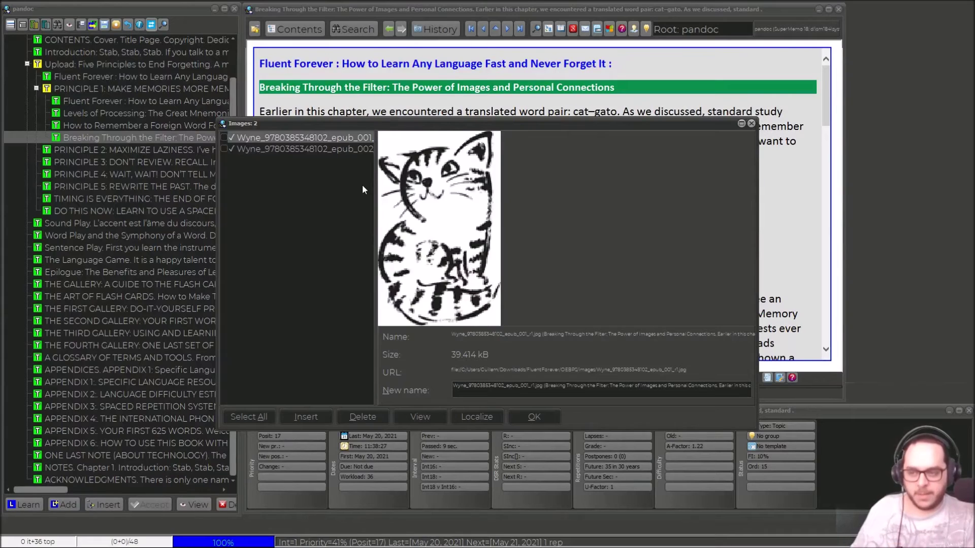
Step: Insert the cat drawing and the 'Apples are delicious' image into Breaking Through the Filter
{"action": "left_click", "coordinate": [260, 537]}
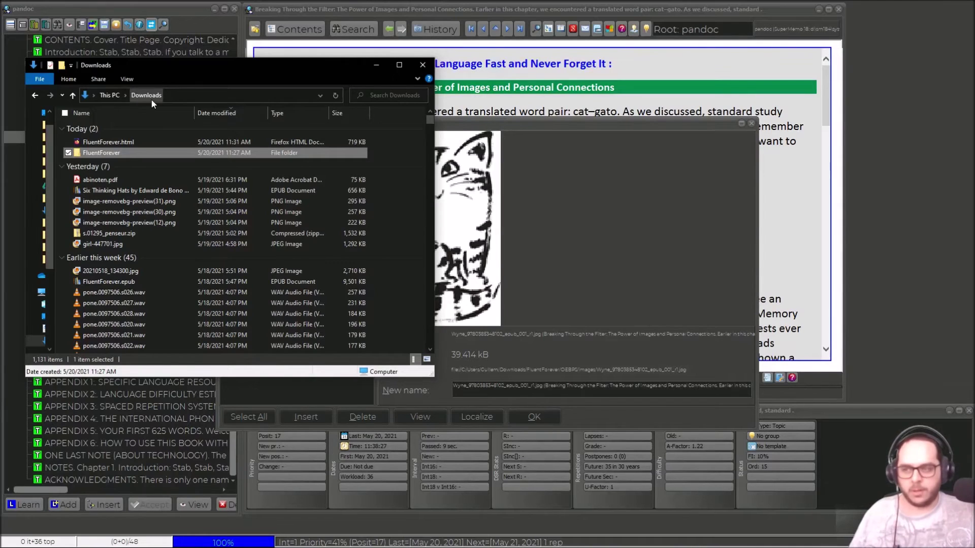
{"action": "left_click", "coordinate": [233, 135]}
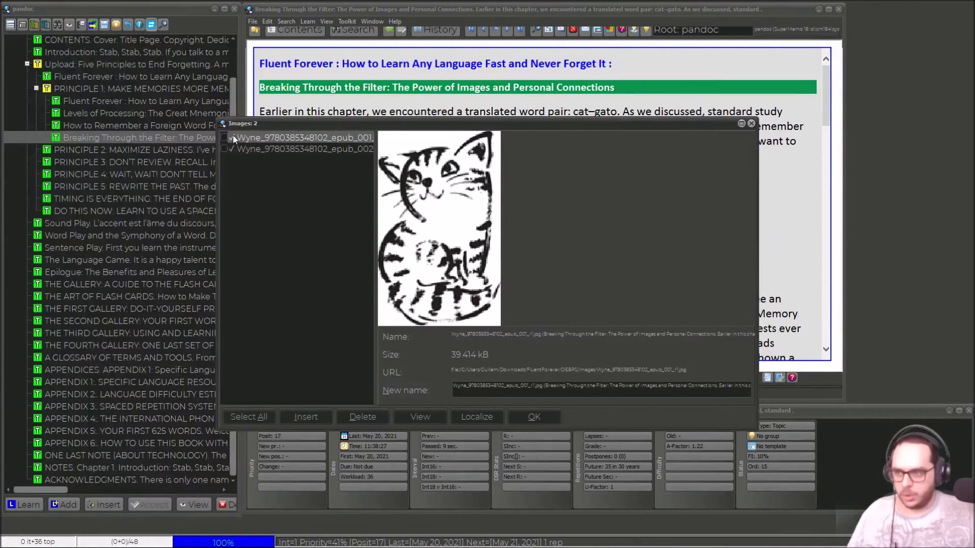
{"action": "left_click", "coordinate": [221, 150]}
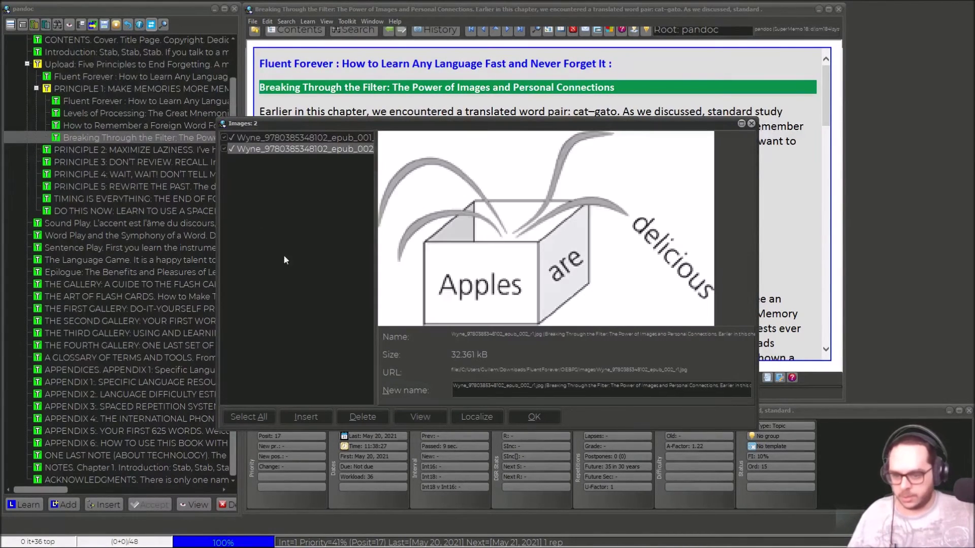
{"action": "left_click", "coordinate": [301, 417]}
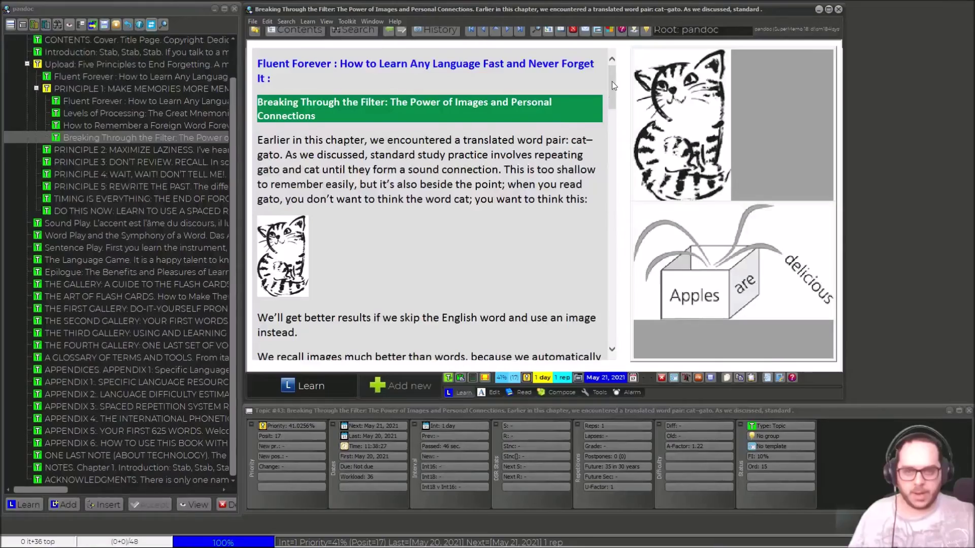
{"action": "scroll", "coordinate": [589, 202], "scroll_direction": "down", "scroll_amount": 15}
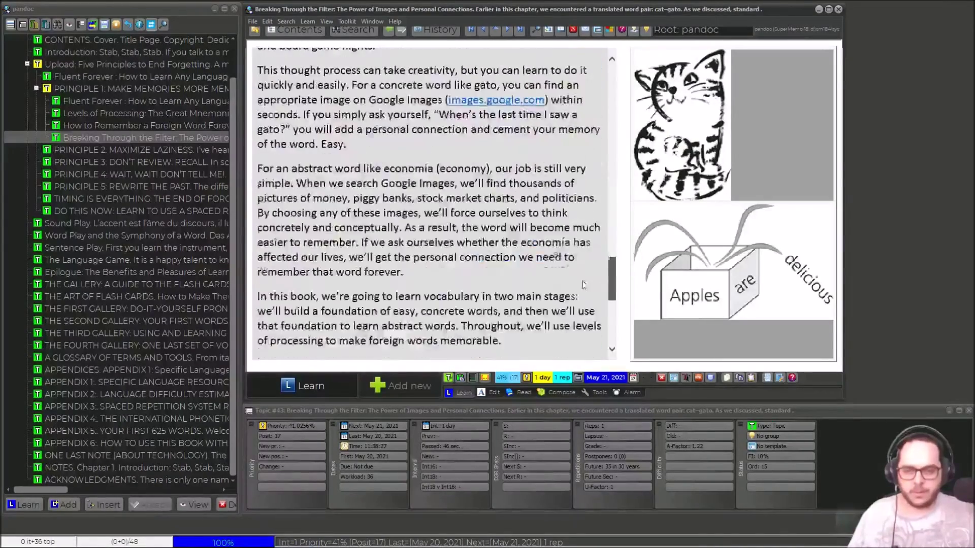
{"action": "scroll", "coordinate": [587, 296], "scroll_direction": "down", "scroll_amount": 6}
{"action": "left_click_drag", "start_coordinate": [612, 297], "coordinate": [605, 69]}
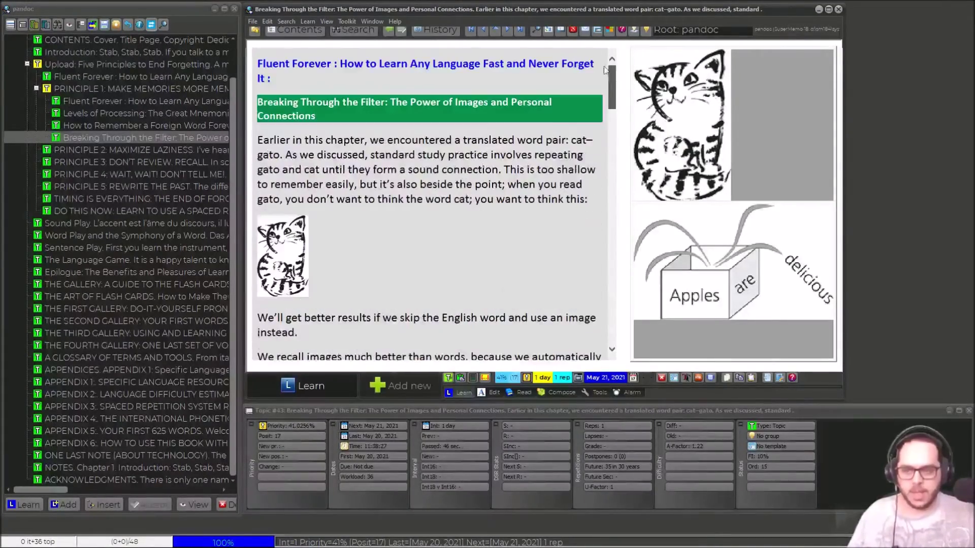
{"action": "scroll", "coordinate": [478, 215], "scroll_direction": "down", "scroll_amount": 5}
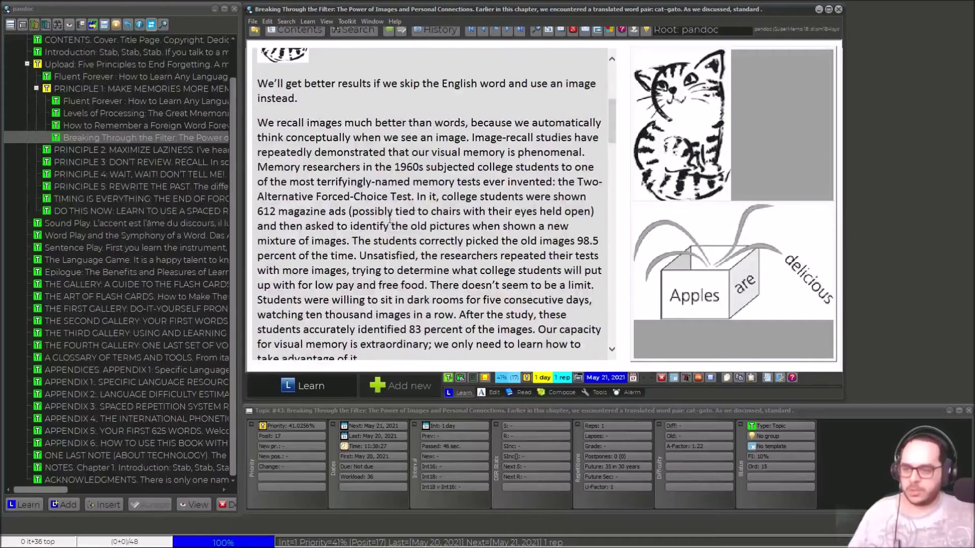
{"action": "scroll", "coordinate": [389, 220], "scroll_direction": "down", "scroll_amount": 14}
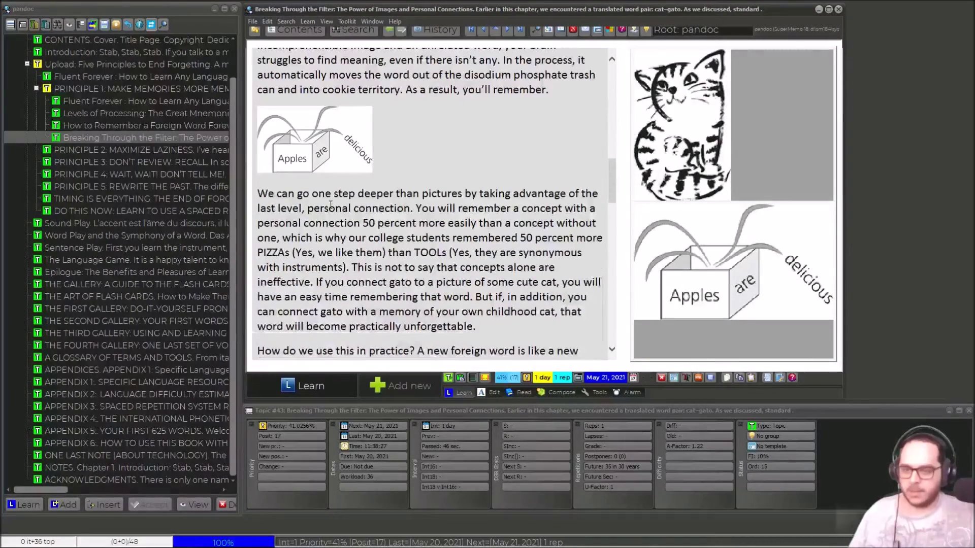
{"action": "scroll", "coordinate": [331, 205], "scroll_direction": "down", "scroll_amount": 1}
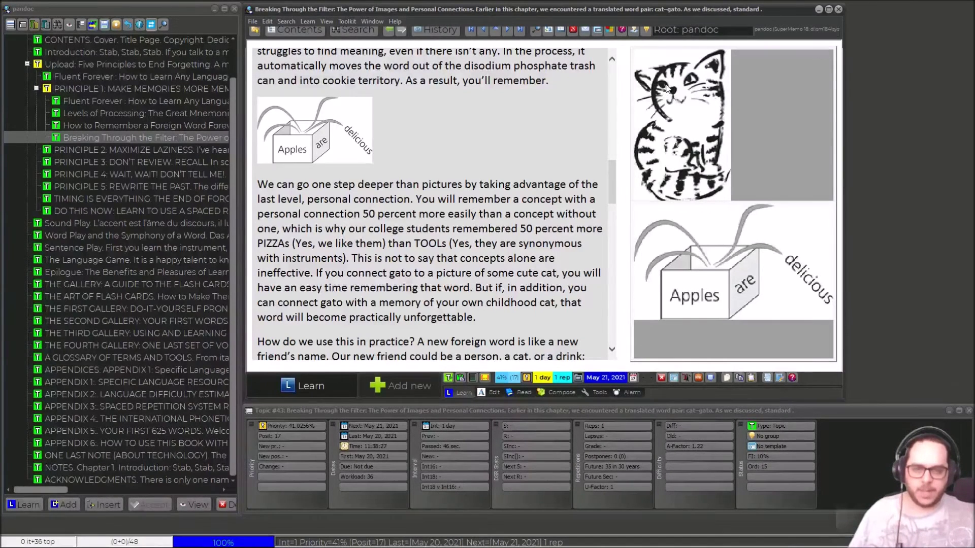
Step: Rename the cat image's registry entry, replacing its numeric name with 'FF cat.jpg'
{"action": "right_click", "coordinate": [623, 111]}
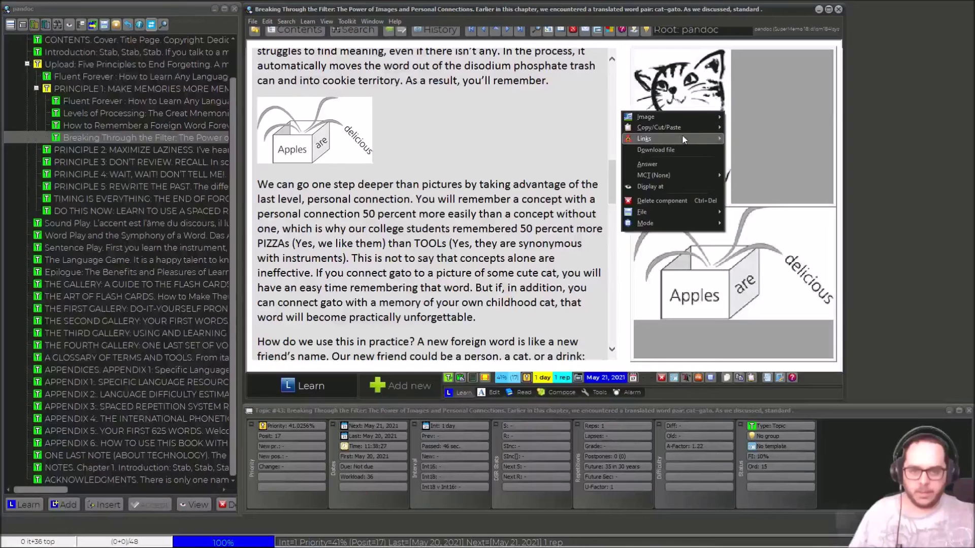
{"action": "mouse_move", "coordinate": [681, 135]}
{"action": "left_click", "coordinate": [740, 145]}
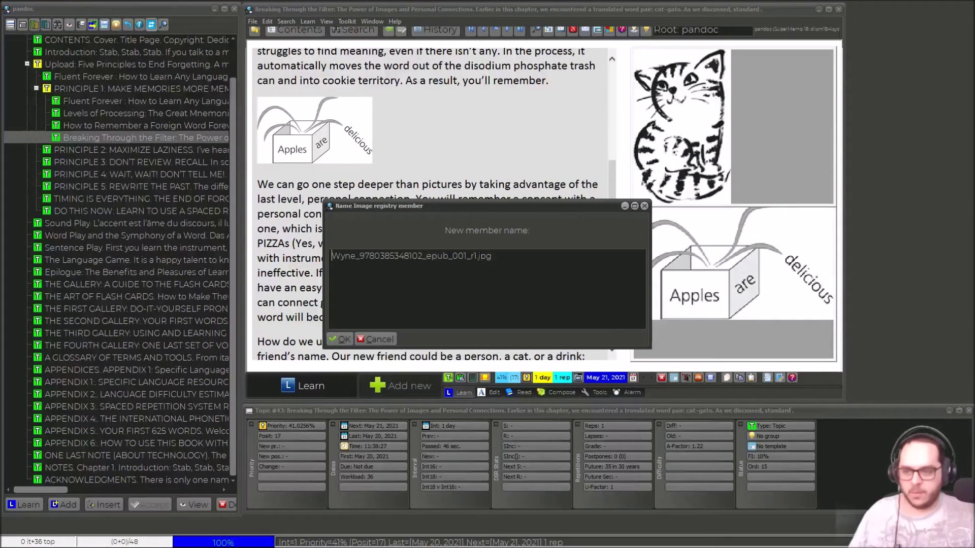
{"action": "left_click_drag", "start_coordinate": [480, 256], "coordinate": [360, 256]}
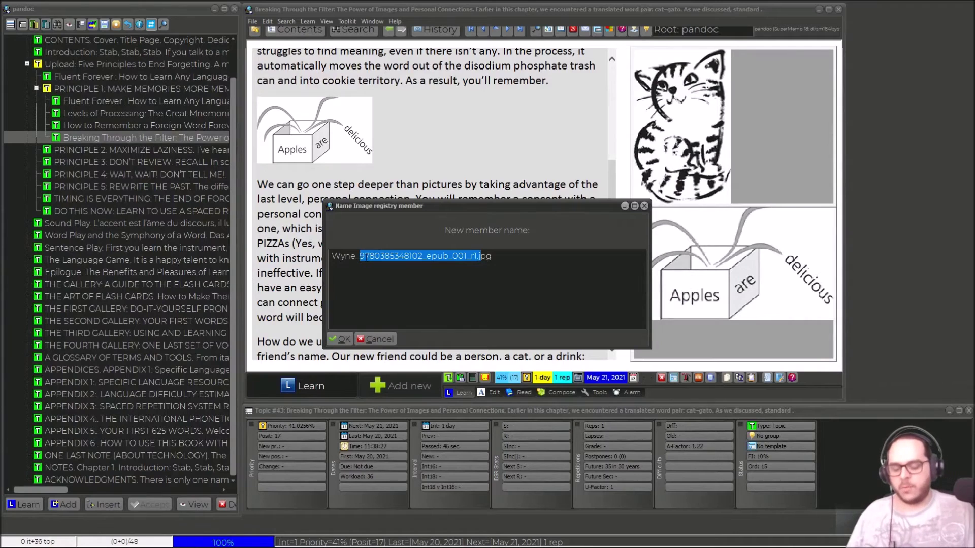
{"action": "key", "text": "BackSpace"}
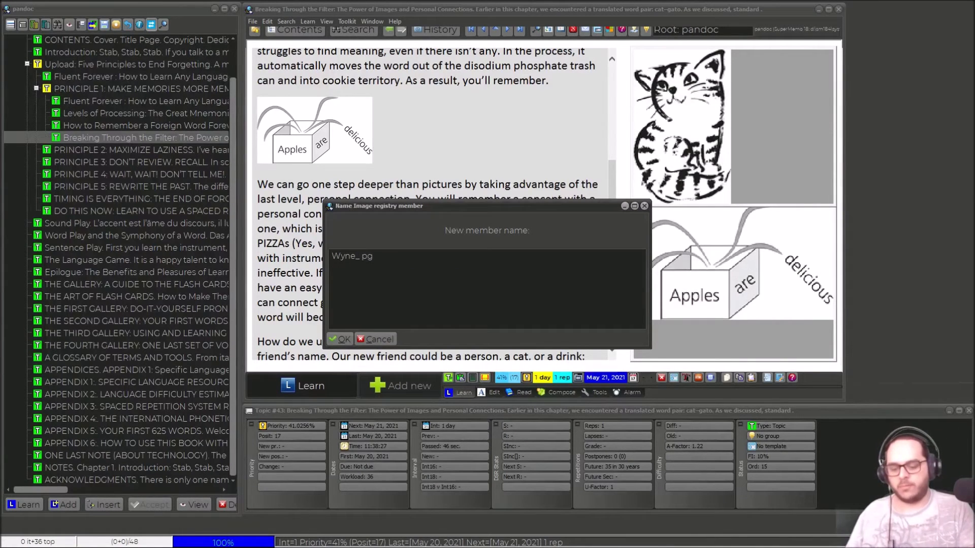
{"action": "key", "text": "BackSpace"}
{"action": "key", "text": "BackSpace"}
{"action": "key", "text": "BackSpace"}
{"action": "key", "text": "BackSpace"}
{"action": "key", "text": "BackSpace"}
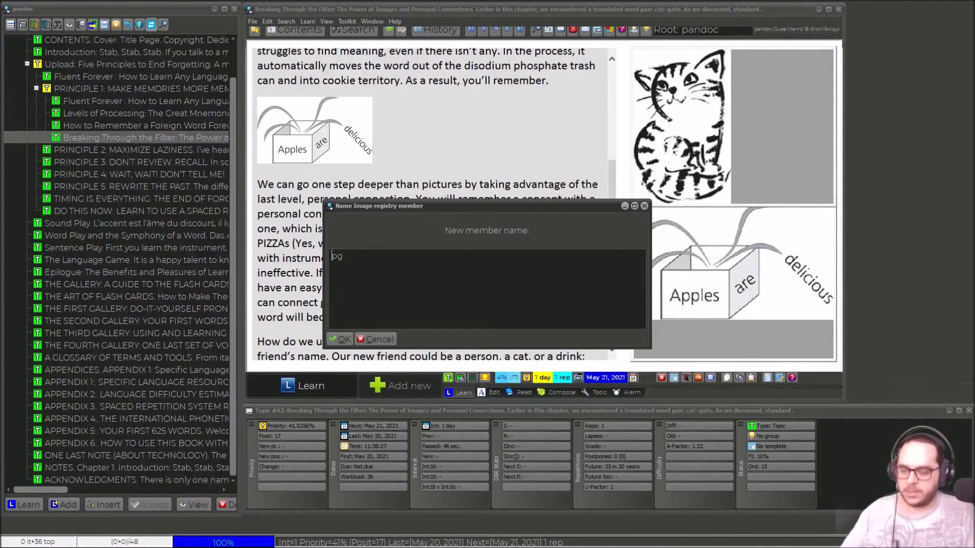
{"action": "type", "text": "FF c"}
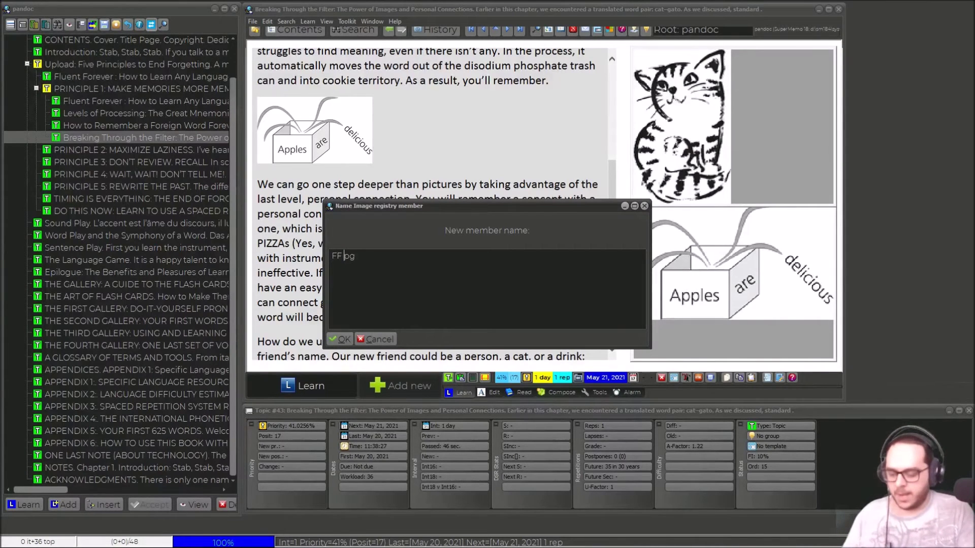
{"action": "type", "text": "at"}
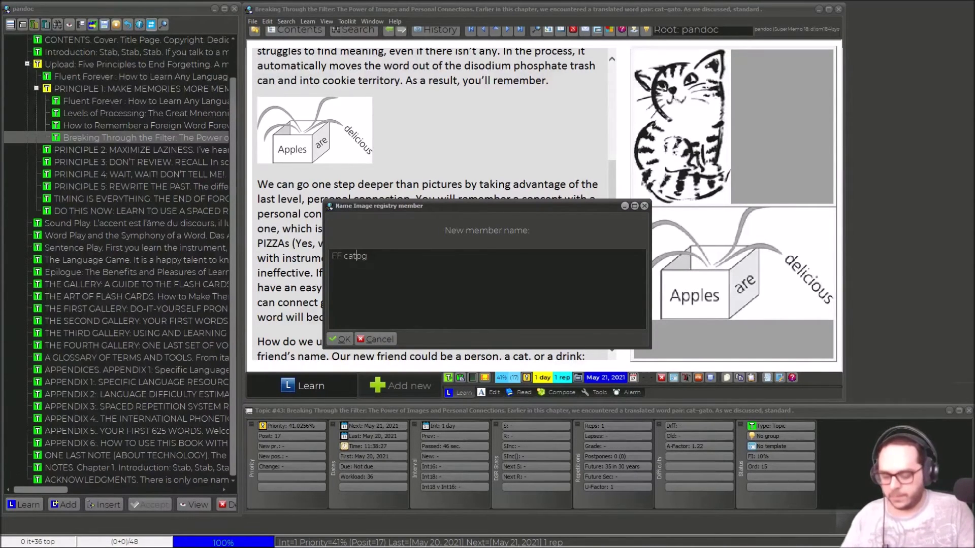
{"action": "type", "text": "."}
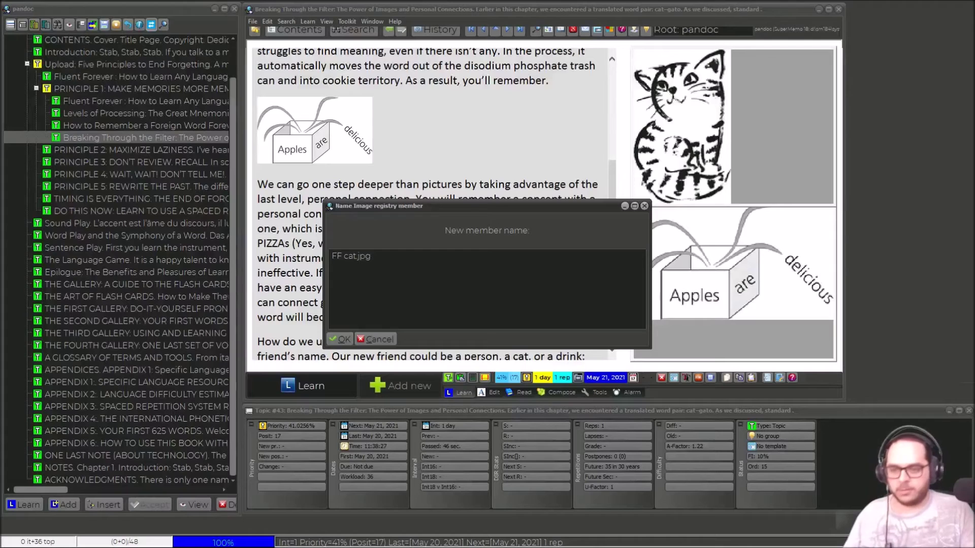
{"action": "key", "text": "Return"}
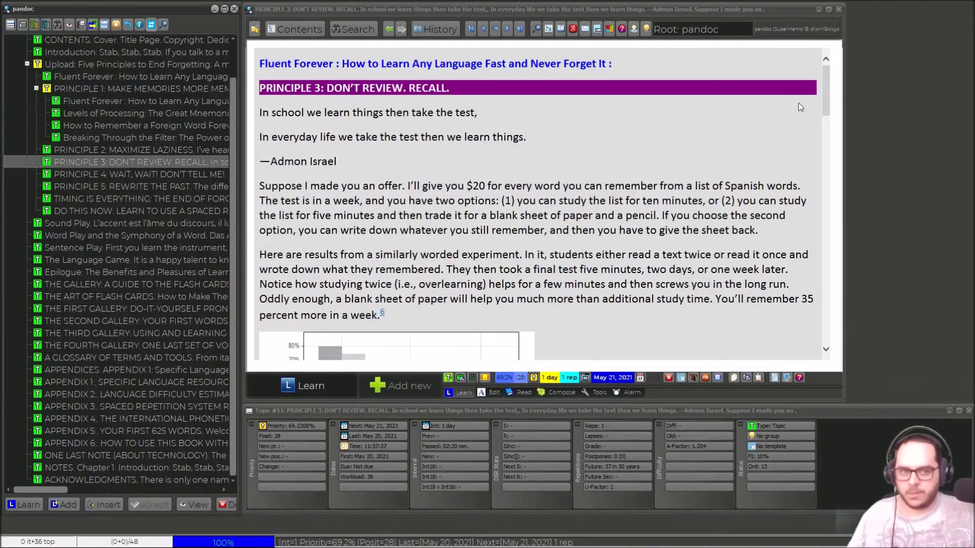
{"action": "scroll", "coordinate": [821, 123], "scroll_direction": "down", "scroll_amount": 5}
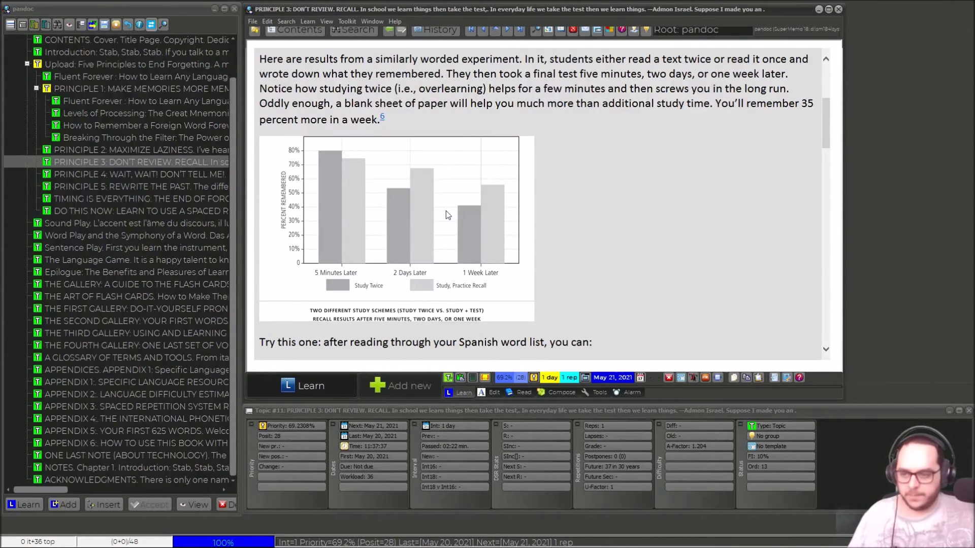
{"action": "scroll", "coordinate": [420, 221], "scroll_direction": "up", "scroll_amount": 2}
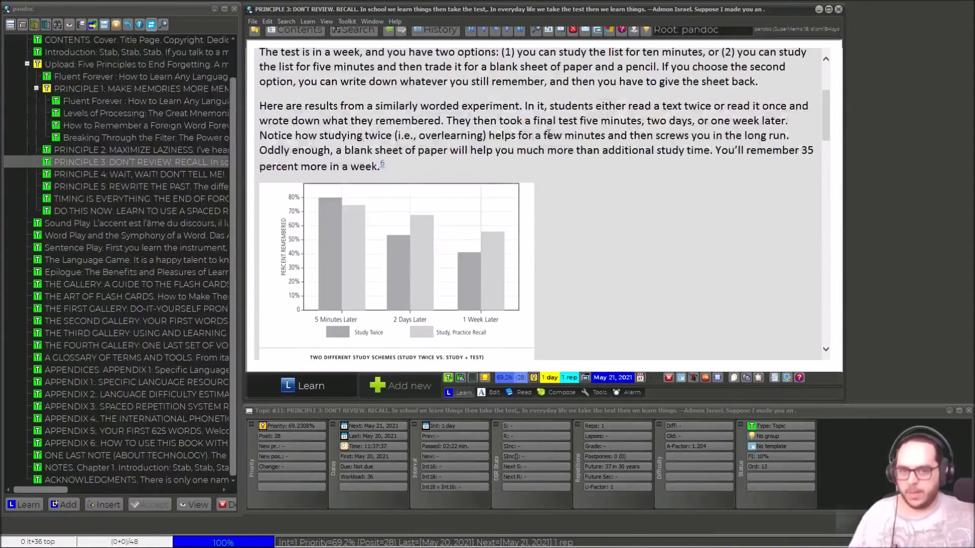
{"action": "scroll", "coordinate": [420, 221], "scroll_direction": "down", "scroll_amount": 10}
{"action": "scroll", "coordinate": [521, 200], "scroll_direction": "up", "scroll_amount": 15}
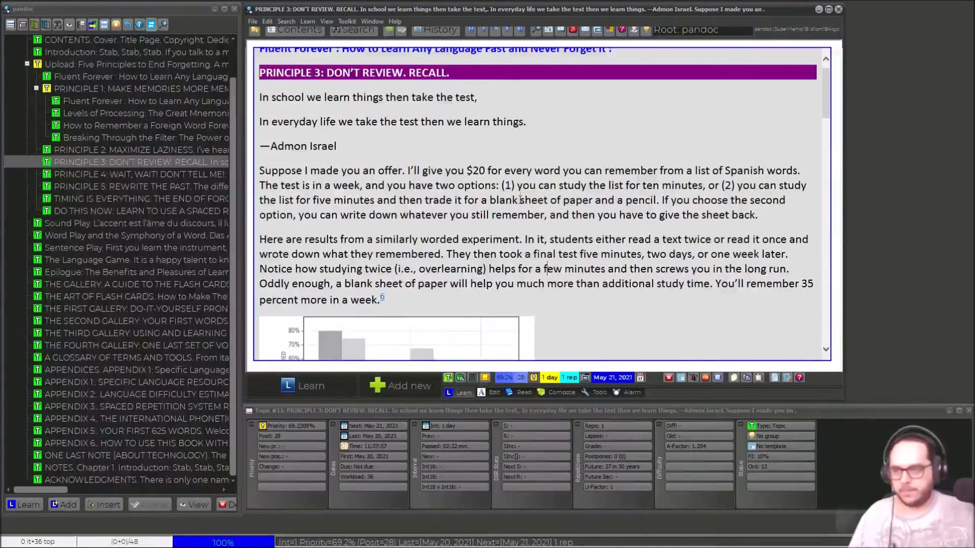
{"action": "scroll", "coordinate": [521, 200], "scroll_direction": "up", "scroll_amount": 1}
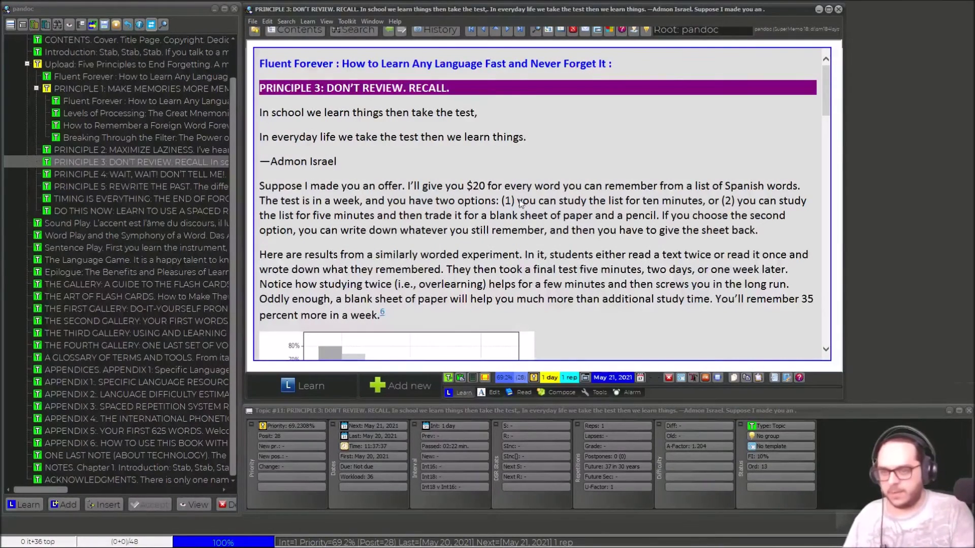
{"action": "scroll", "coordinate": [502, 221], "scroll_direction": "down", "scroll_amount": 2}
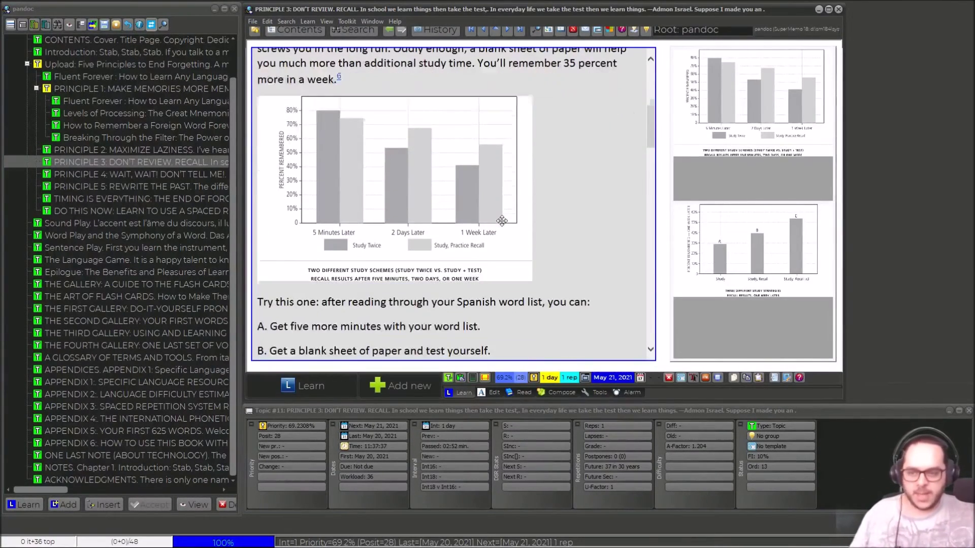
{"action": "scroll", "coordinate": [501, 221], "scroll_direction": "down", "scroll_amount": 2}
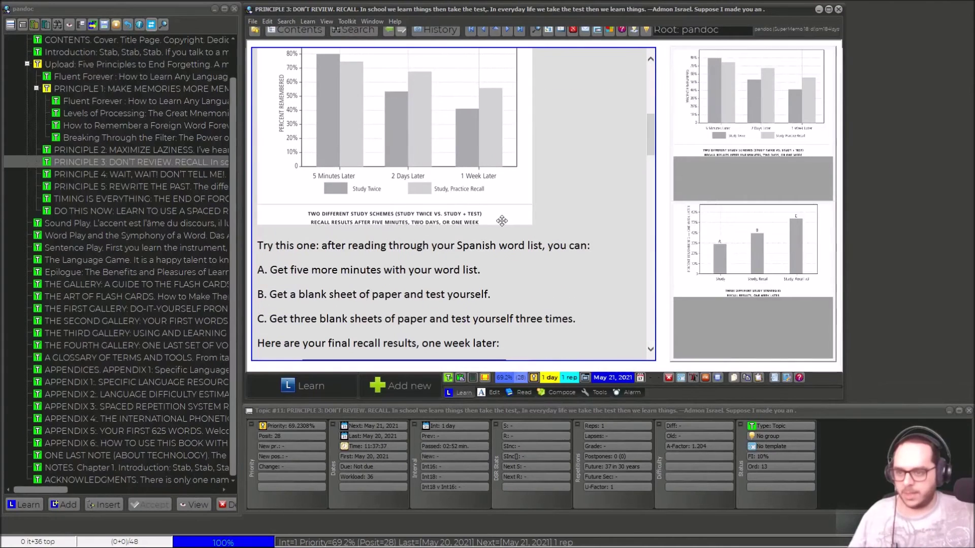
{"action": "scroll", "coordinate": [502, 220], "scroll_direction": "up", "scroll_amount": 3}
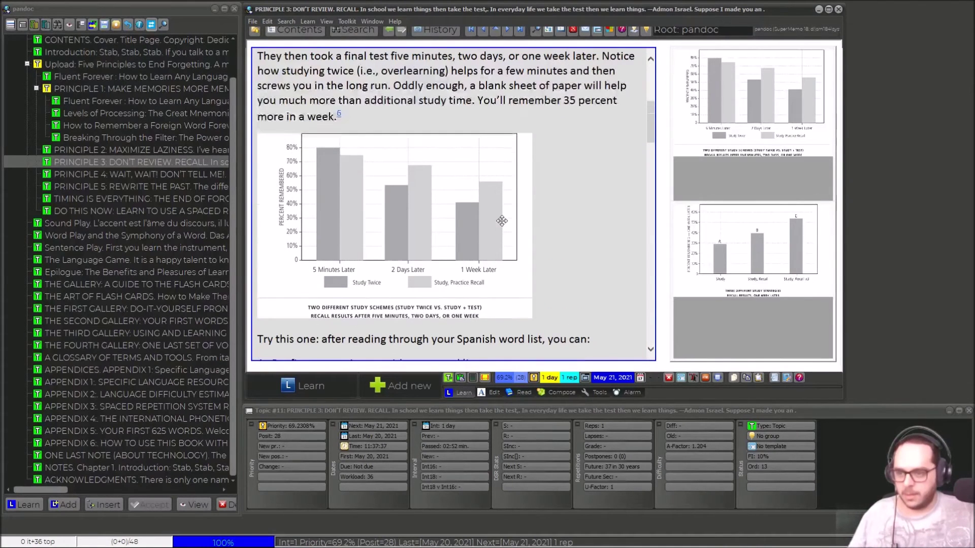
{"action": "right_click", "coordinate": [746, 88]}
Step: Rename the Principle 3 bar-chart image's registry entry to 'FF P3 bars.jpg'
{"action": "mouse_move", "coordinate": [761, 110]}
{"action": "left_click", "coordinate": [824, 122]}
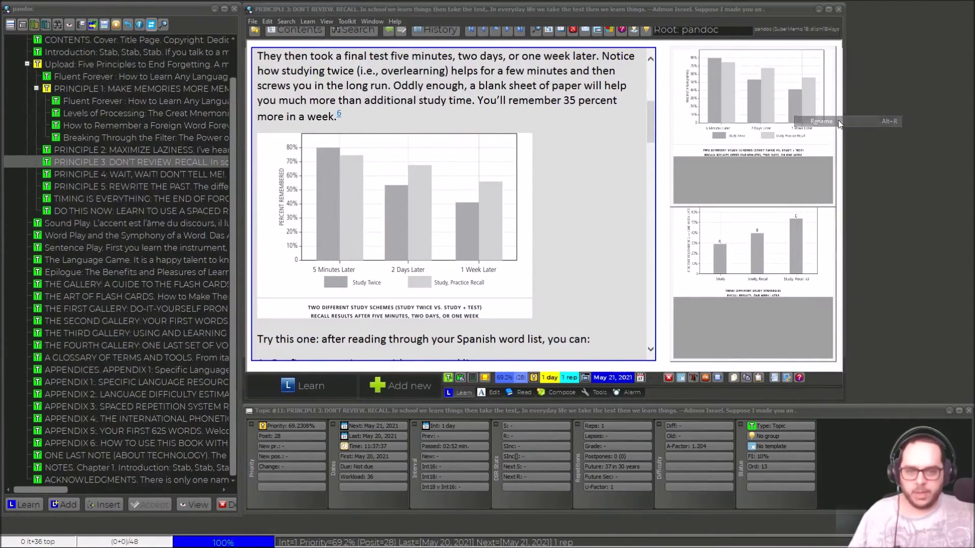
{"action": "key", "text": "BackSpace"}
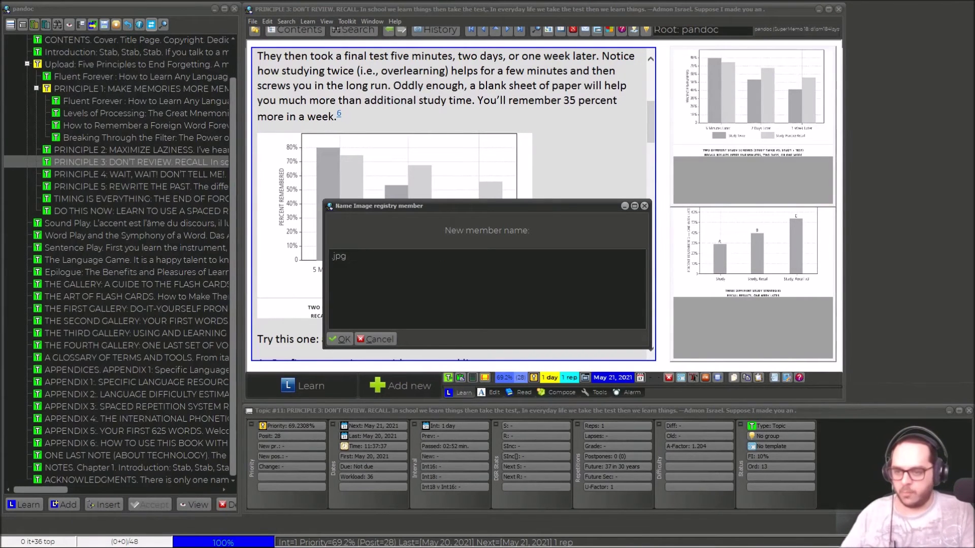
{"action": "type", "text": "FF P"}
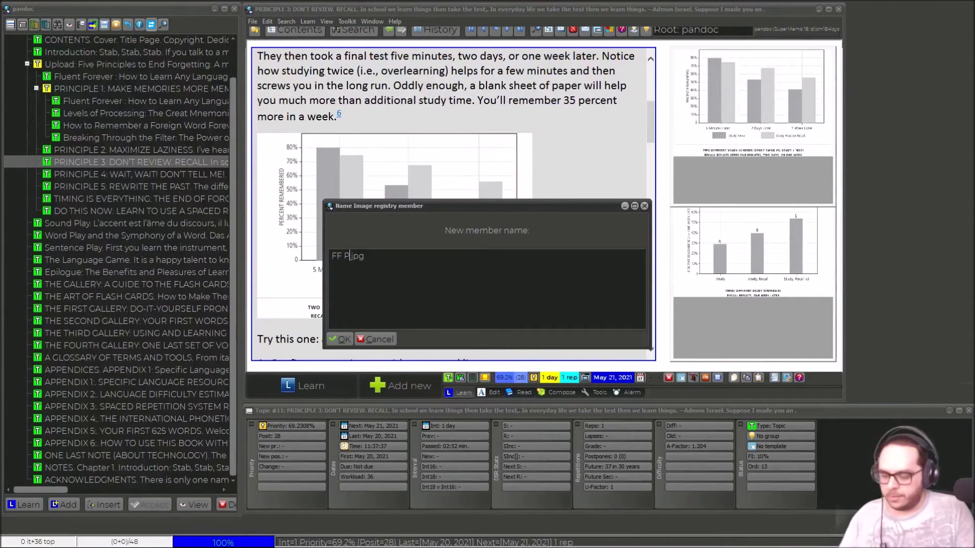
{"action": "type", "text": "3"}
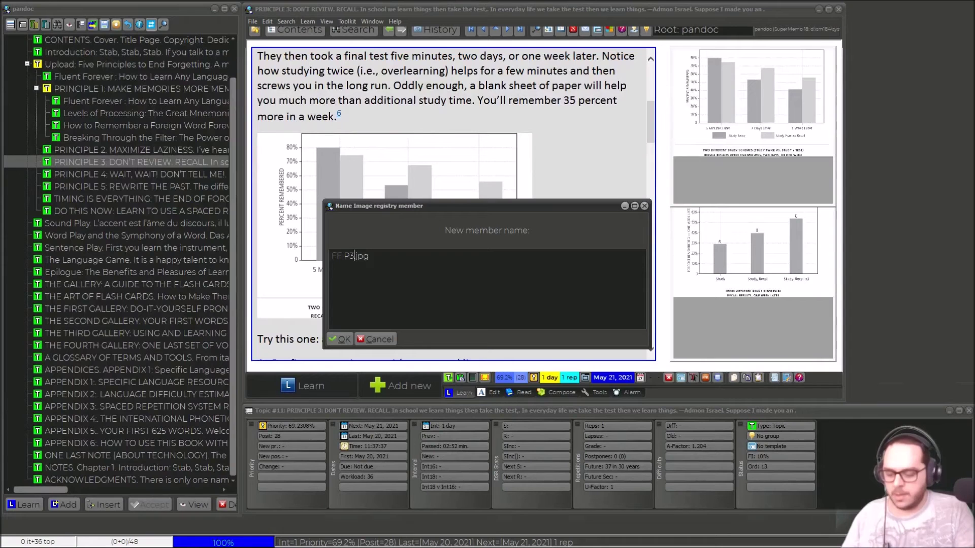
{"action": "type", "text": " bars"}
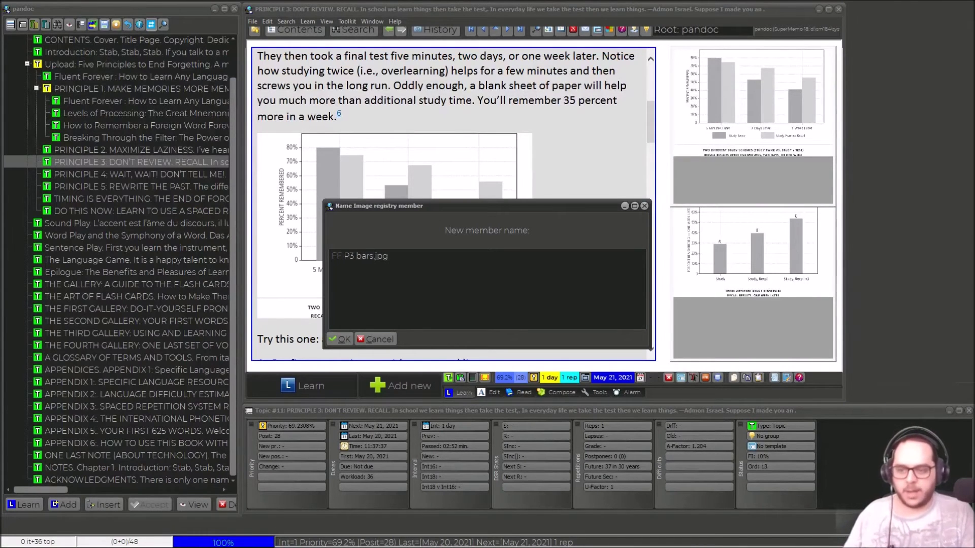
{"action": "key", "text": "Return"}
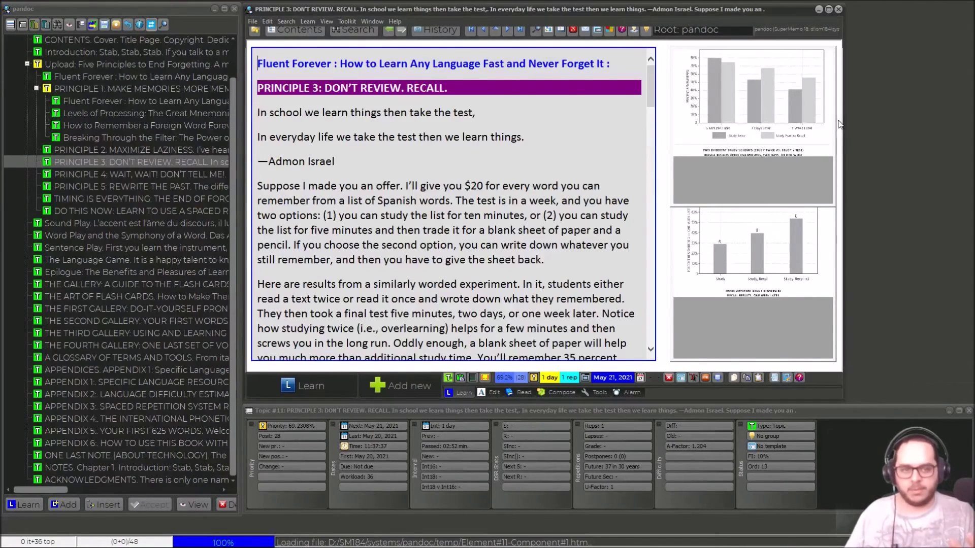
{"action": "left_click_drag", "start_coordinate": [479, 175], "coordinate": [334, 189]}
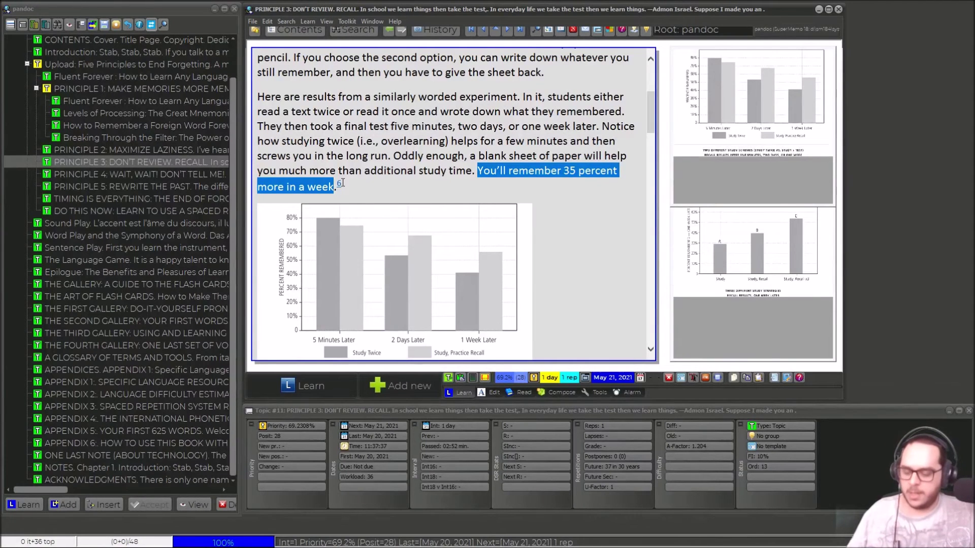
Step: Extract 'You'll remember 35 percent more in a week' and delete the extract's second chart
{"action": "key", "text": "alt+x"}
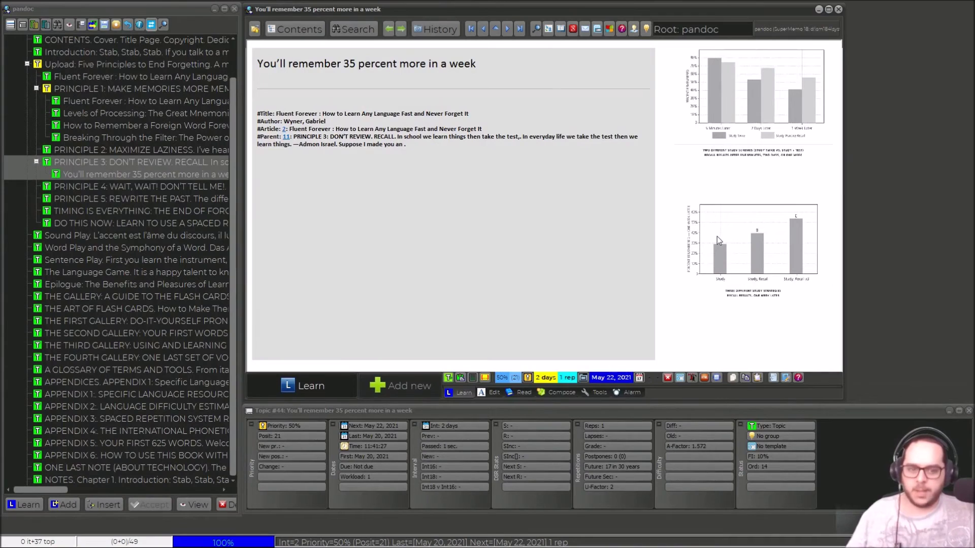
{"action": "left_click", "coordinate": [717, 237]}
{"action": "key", "text": "Delete"}
{"action": "left_click", "coordinate": [357, 288]}
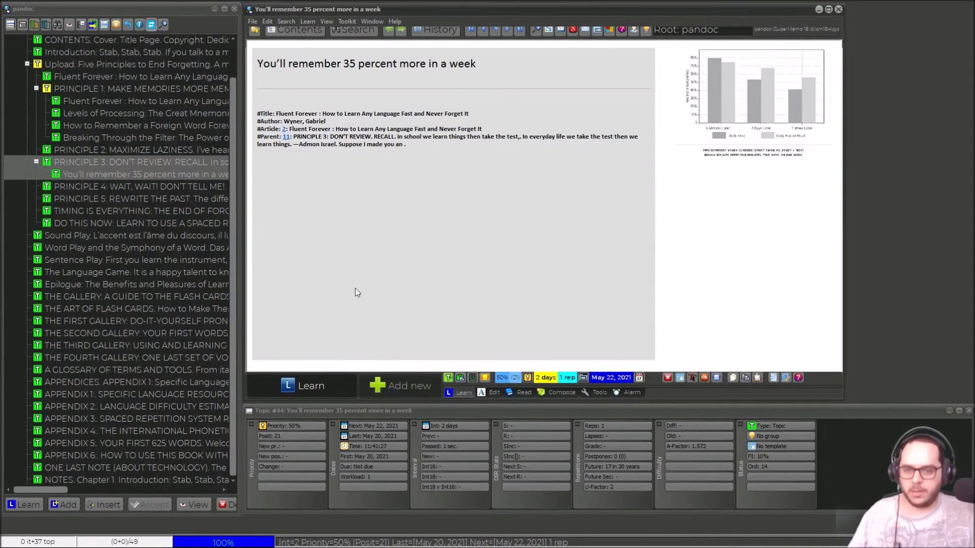
{"action": "left_click_drag", "start_coordinate": [711, 157], "coordinate": [688, 277]}
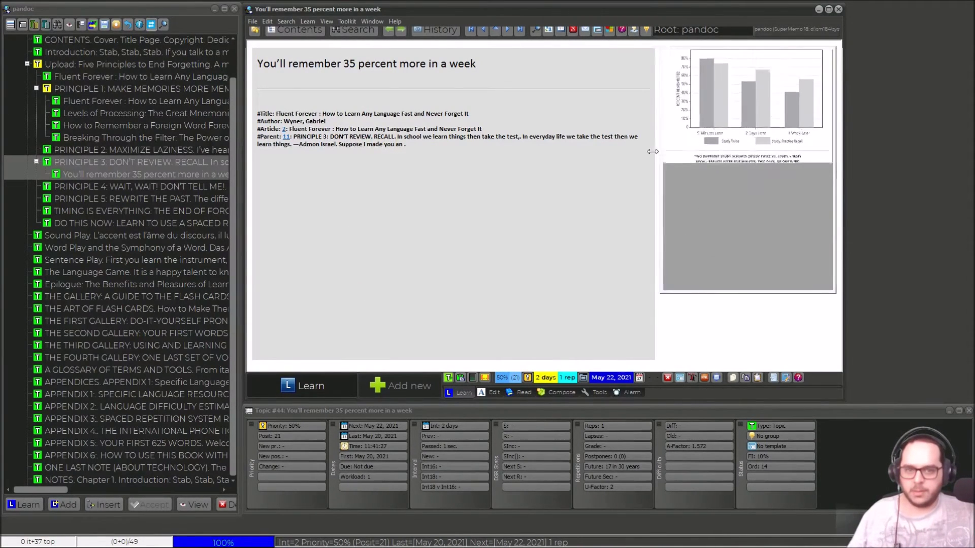
{"action": "left_click", "coordinate": [324, 75]}
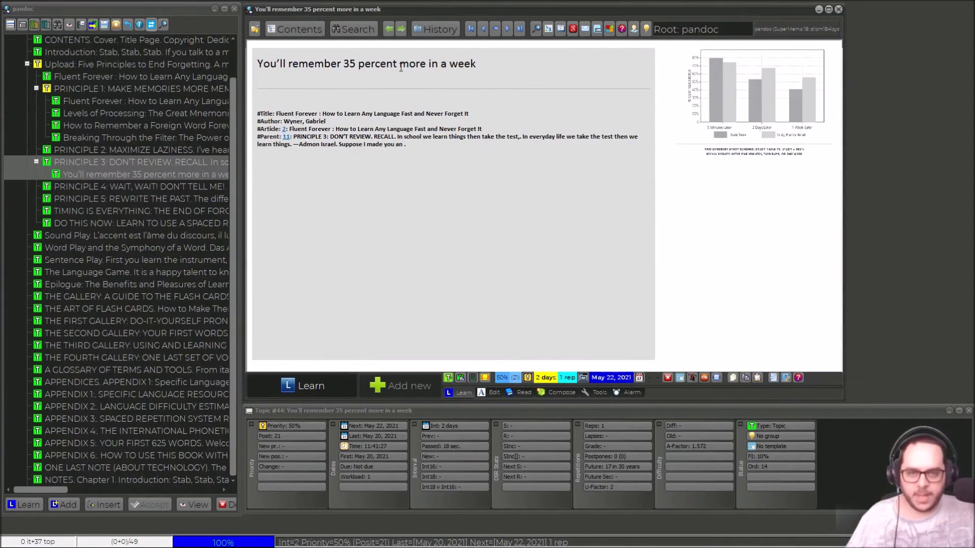
Step: Rename the extract's chart image to 'FF P3 remembering in a week bars.jpg', then open Sentence Play
{"action": "right_click", "coordinate": [727, 86]}
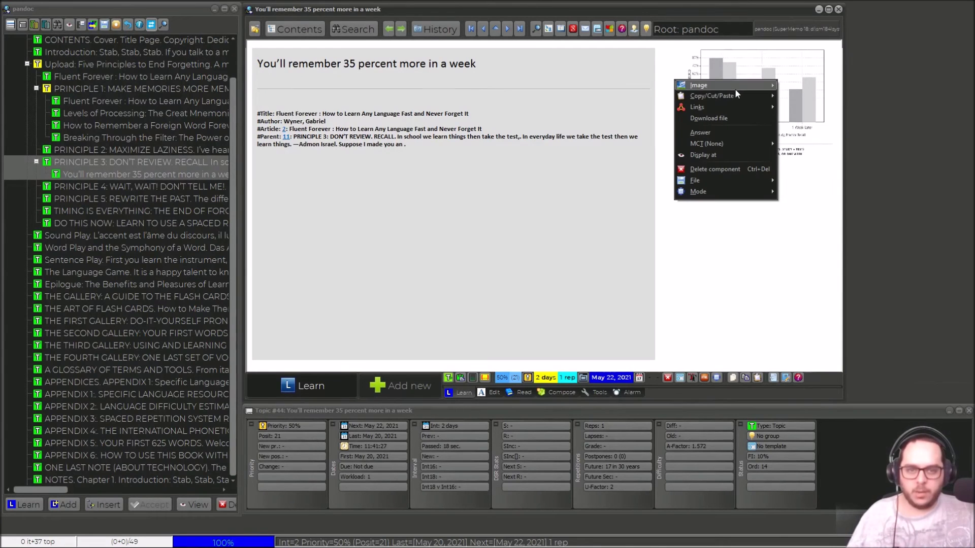
{"action": "mouse_move", "coordinate": [742, 104]}
{"action": "left_click", "coordinate": [789, 118]}
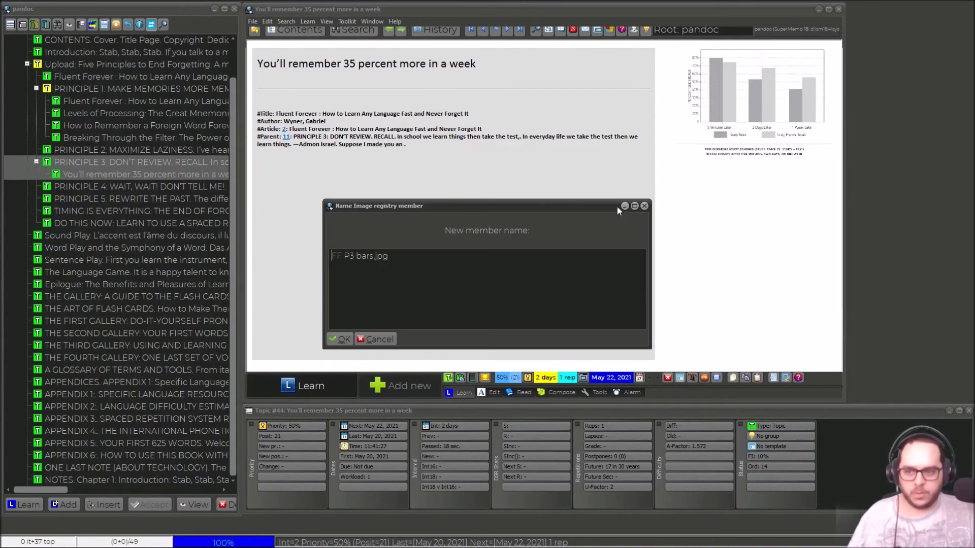
{"action": "key", "text": "Escape"}
{"action": "right_click", "coordinate": [711, 94]}
{"action": "mouse_move", "coordinate": [795, 118]}
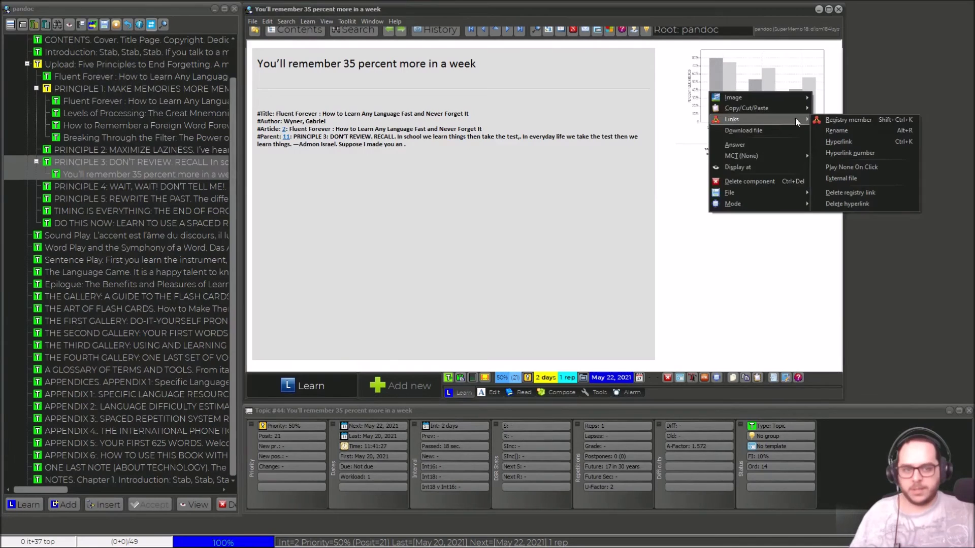
{"action": "left_click", "coordinate": [837, 133]}
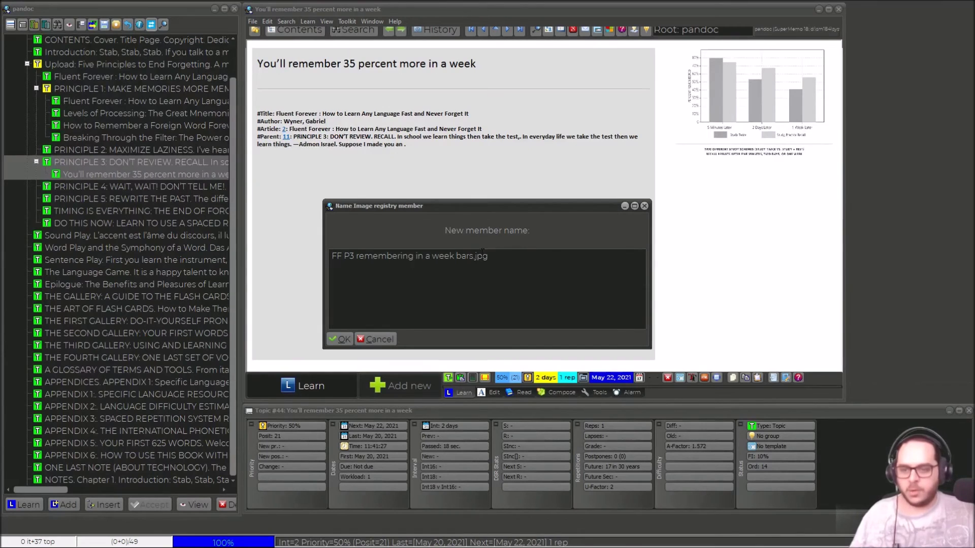
{"action": "left_click", "coordinate": [454, 256]}
{"action": "left_click_drag", "start_coordinate": [455, 257], "coordinate": [332, 256]}
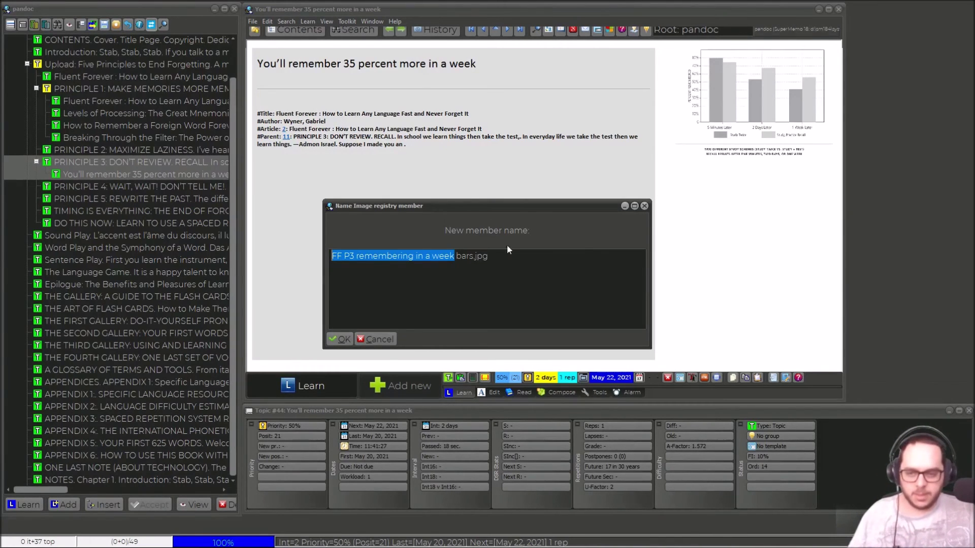
{"action": "key", "text": "Return"}
{"action": "left_click", "coordinate": [114, 261]}
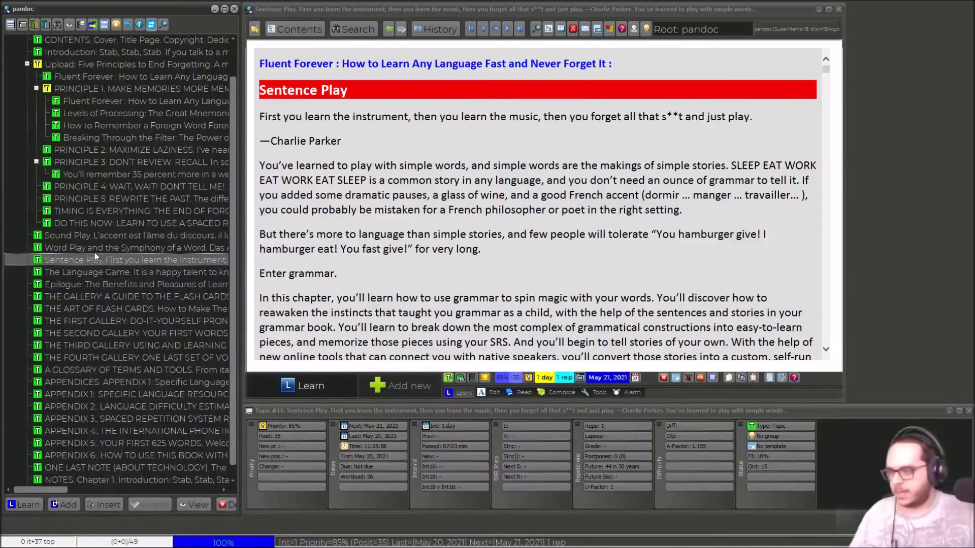
Step: Read through Sentence Play past THE POWER OF INPUT heading, then open the Epilogue chapter
{"action": "left_click", "coordinate": [468, 178]}
{"action": "scroll", "coordinate": [468, 178], "scroll_direction": "down", "scroll_amount": 2}
{"action": "scroll", "coordinate": [467, 178], "scroll_direction": "down", "scroll_amount": 4}
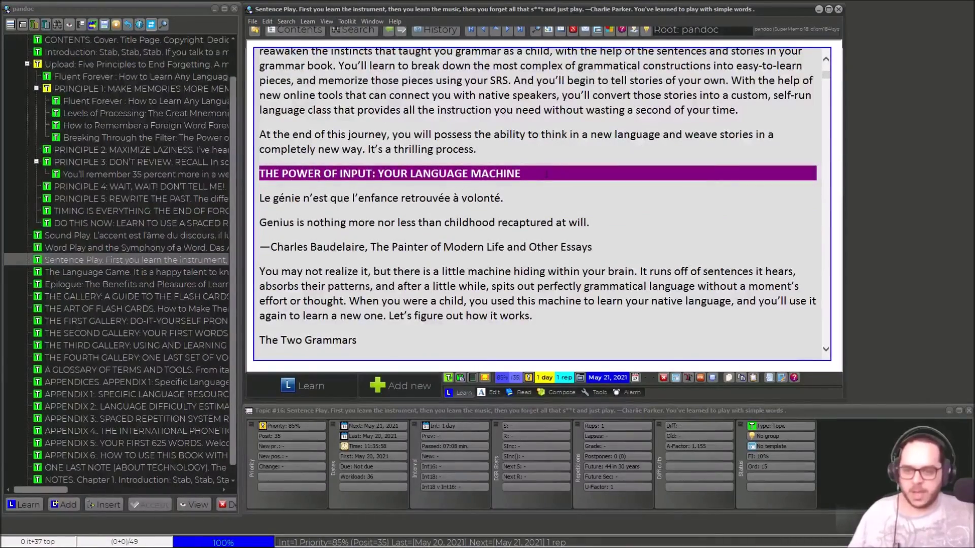
{"action": "left_click_drag", "start_coordinate": [546, 175], "coordinate": [282, 175]}
{"action": "scroll", "coordinate": [541, 203], "scroll_direction": "down", "scroll_amount": 10}
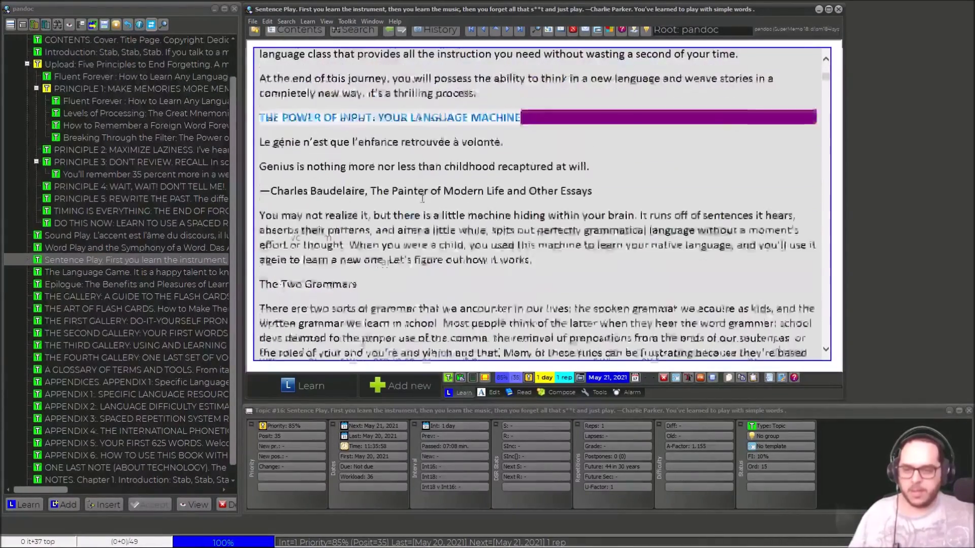
{"action": "scroll", "coordinate": [322, 192], "scroll_direction": "down", "scroll_amount": 3}
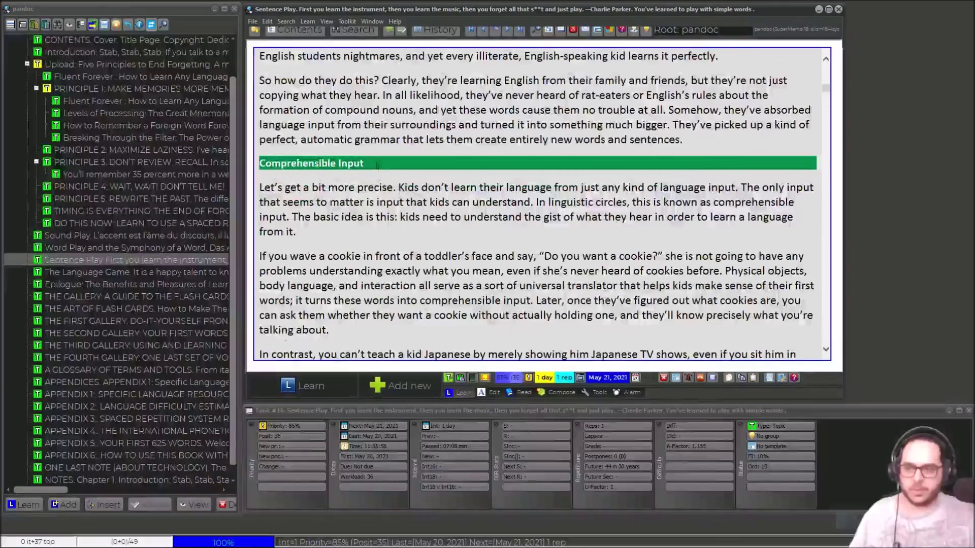
{"action": "scroll", "coordinate": [322, 192], "scroll_direction": "down", "scroll_amount": 1}
{"action": "scroll", "coordinate": [321, 191], "scroll_direction": "down", "scroll_amount": 6}
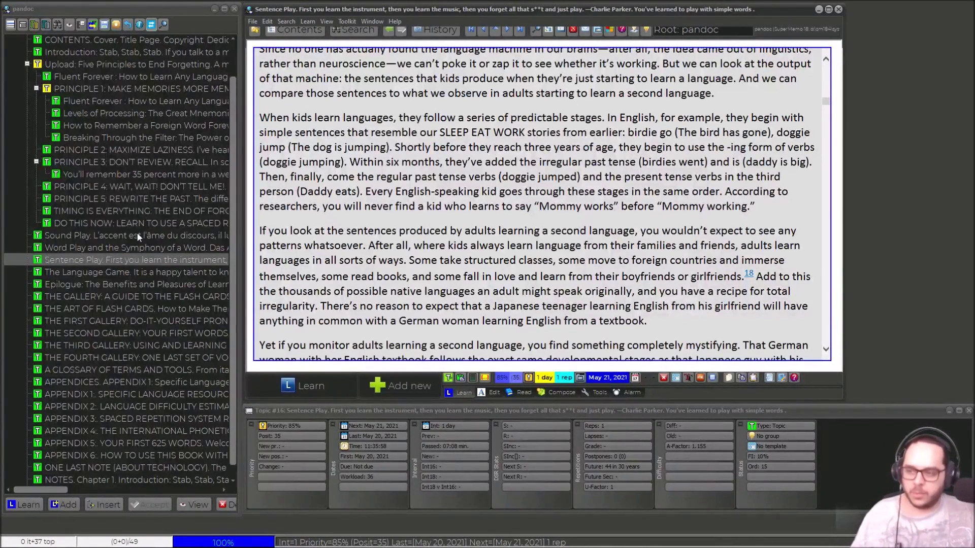
{"action": "left_click", "coordinate": [90, 281]}
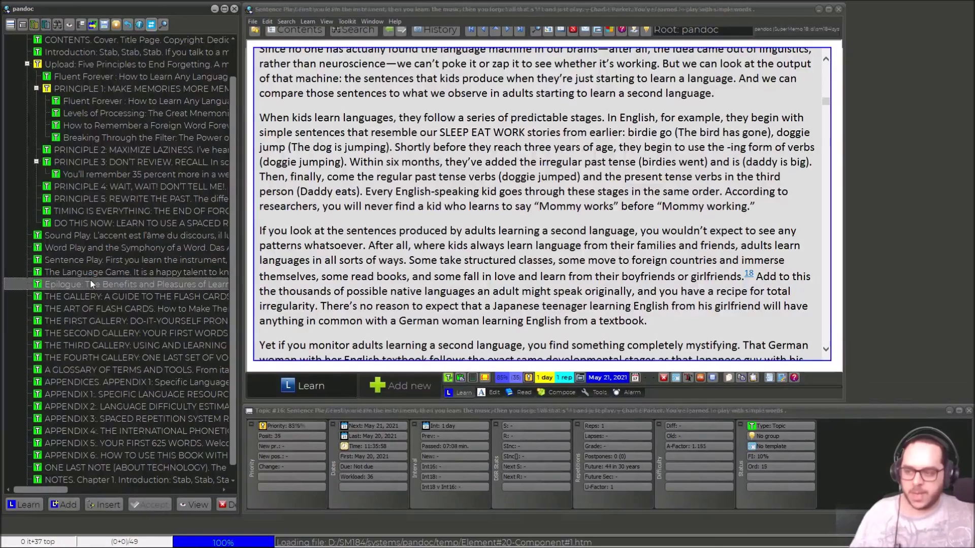